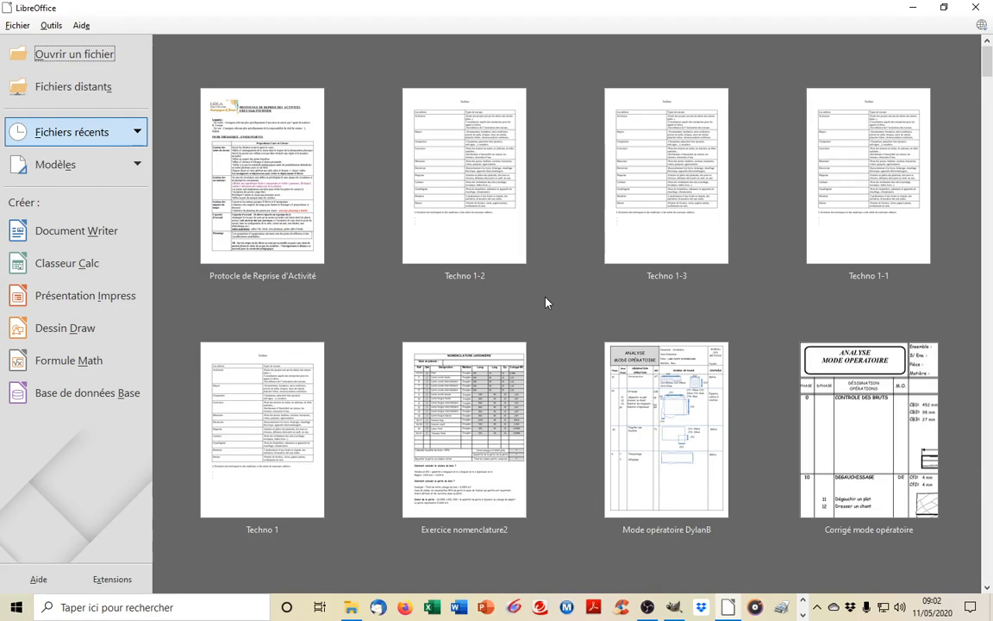
Create a new Writer text document and show the Dessin toolbar
left_click(91, 239)
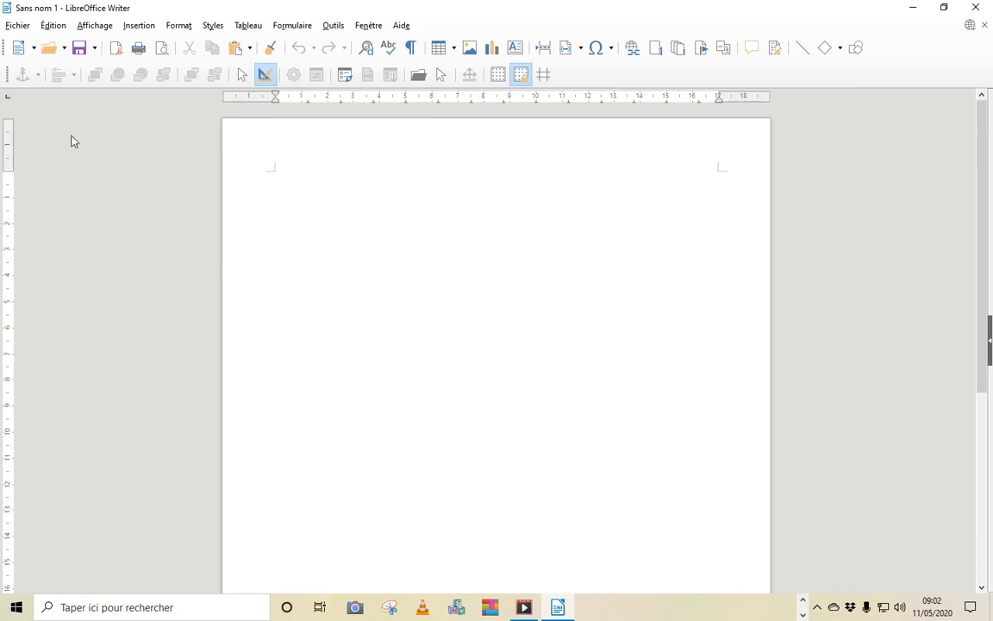
left_click(97, 26)
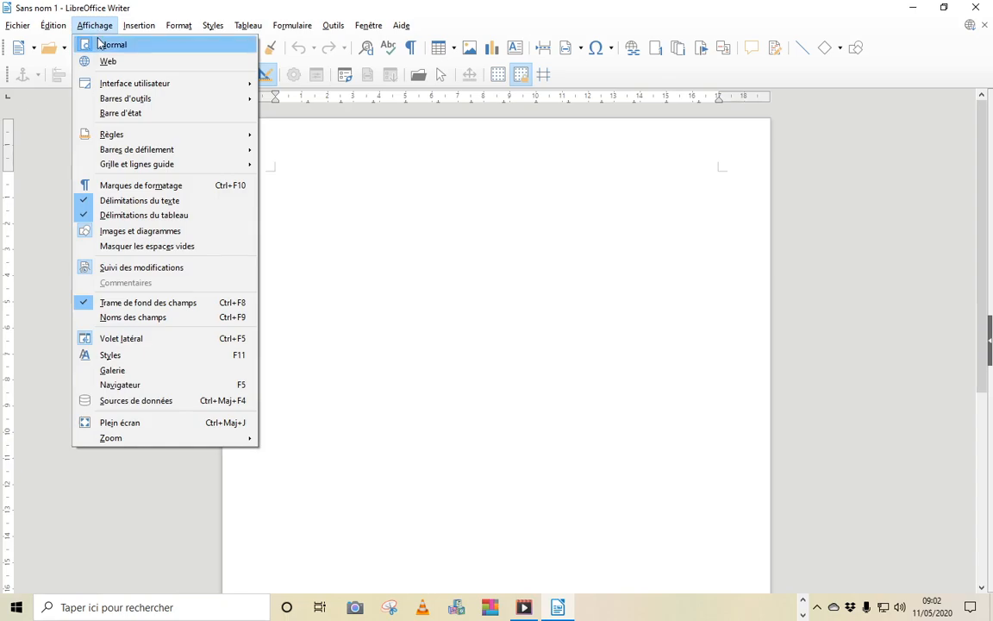
mouse_move(123, 101)
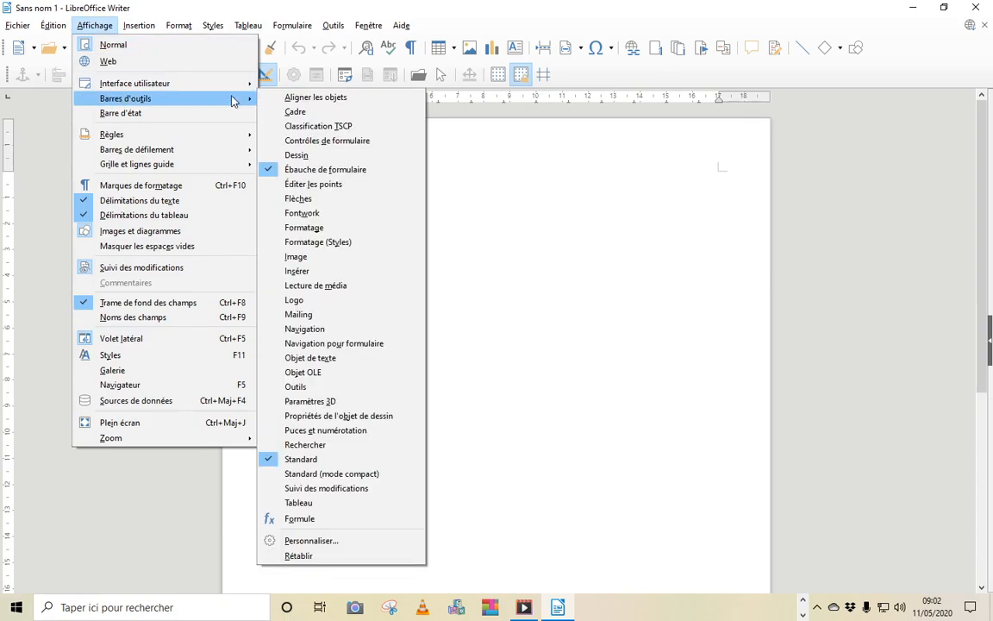
left_click(269, 156)
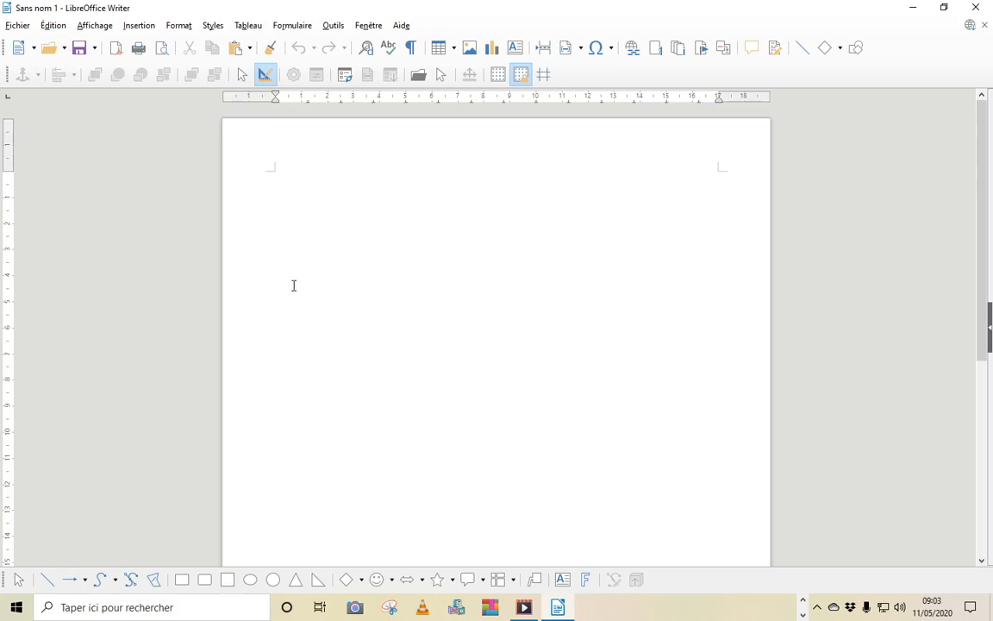
Review the Grille options for LibreOffice Writer, including grid capture, resolution and subdivision
left_click(333, 25)
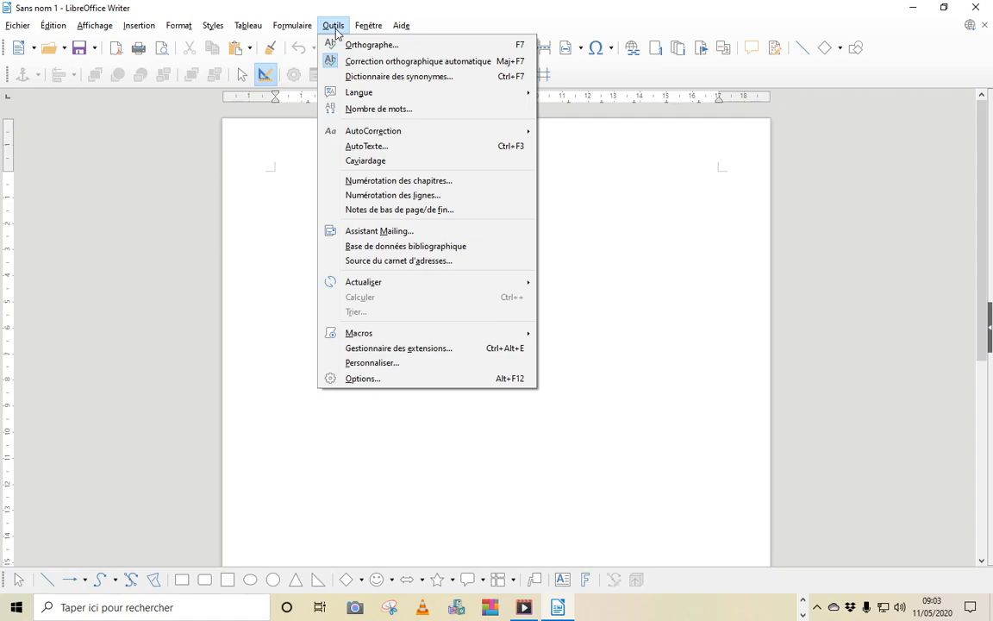
left_click(368, 381)
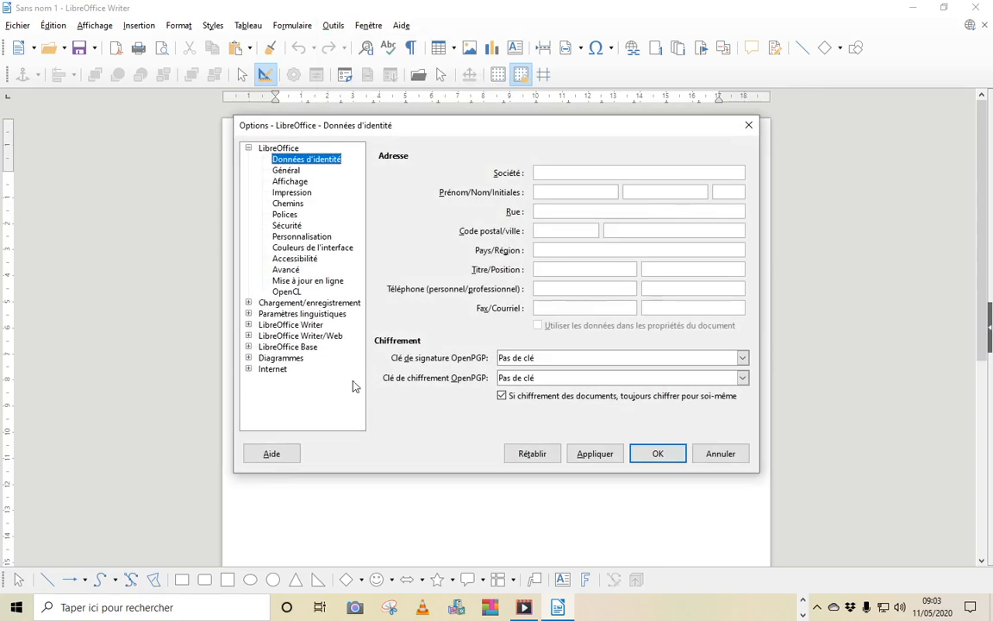
left_click(248, 347)
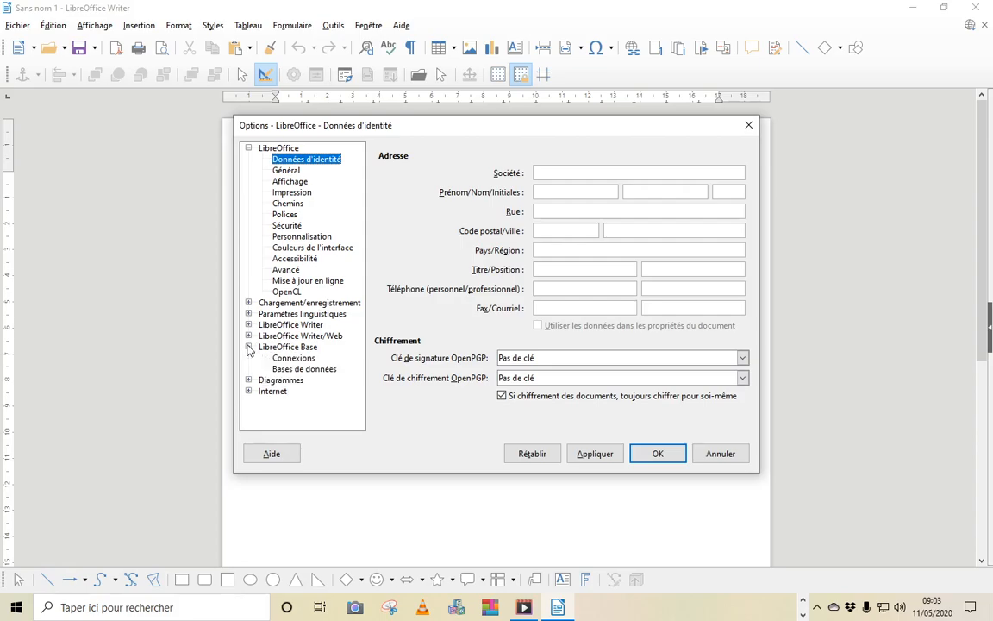
left_click(248, 346)
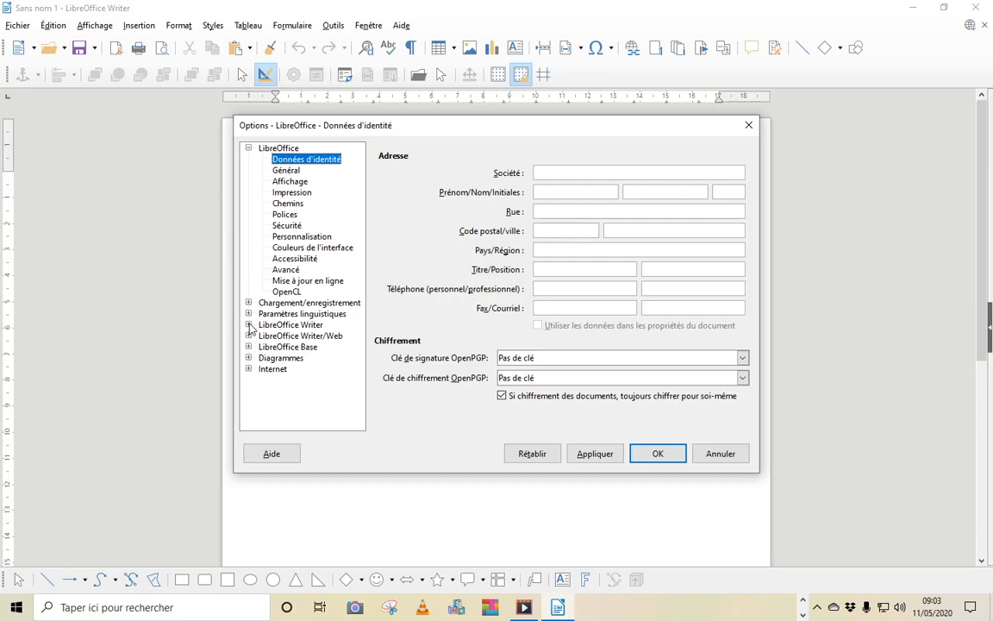
left_click(250, 325)
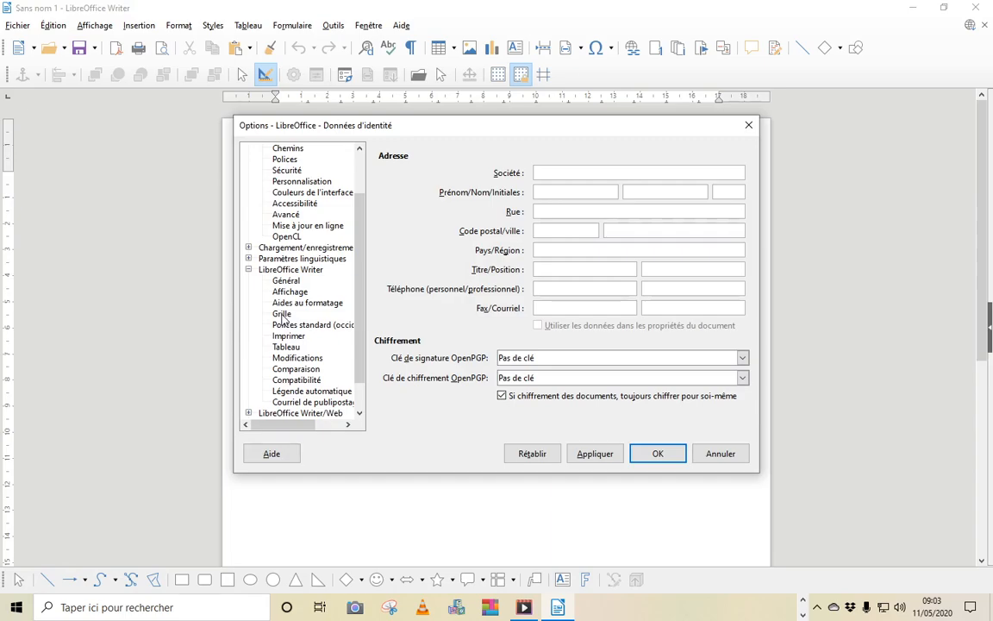
left_click(282, 316)
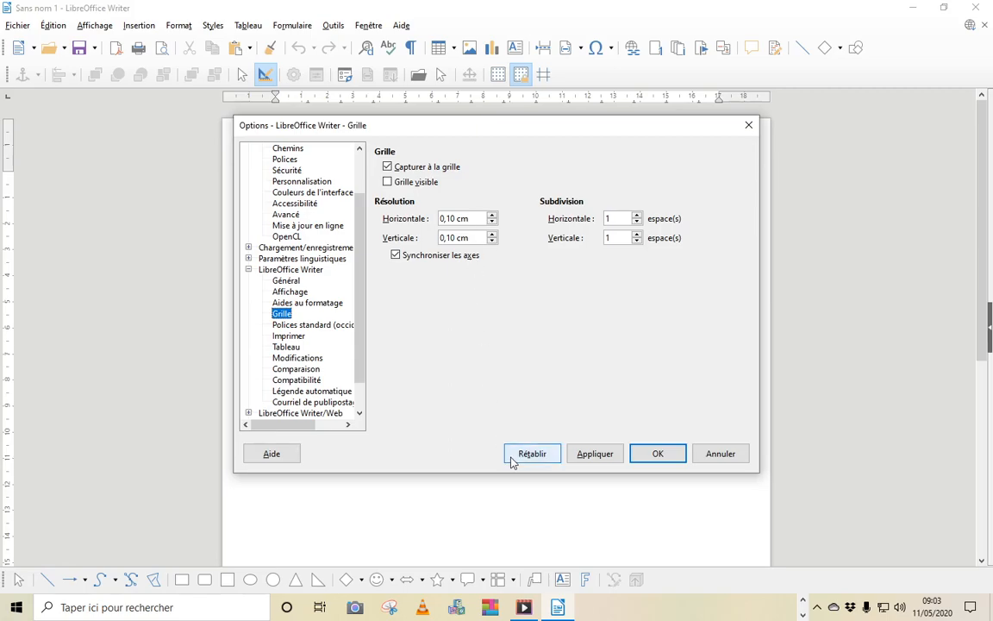
left_click(671, 452)
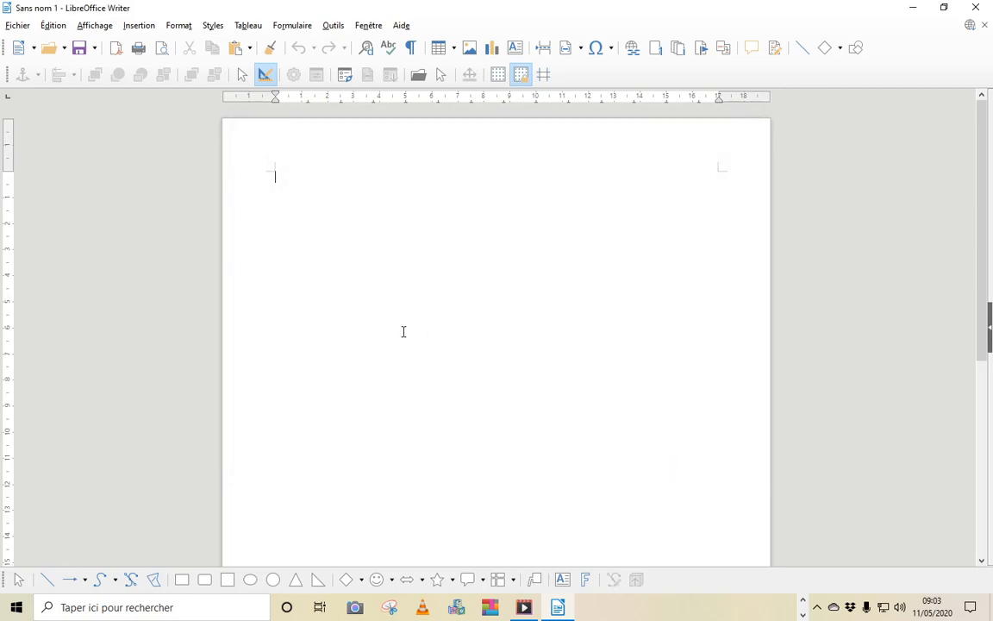
Display the grid on the document page
left_click(95, 26)
mouse_move(121, 169)
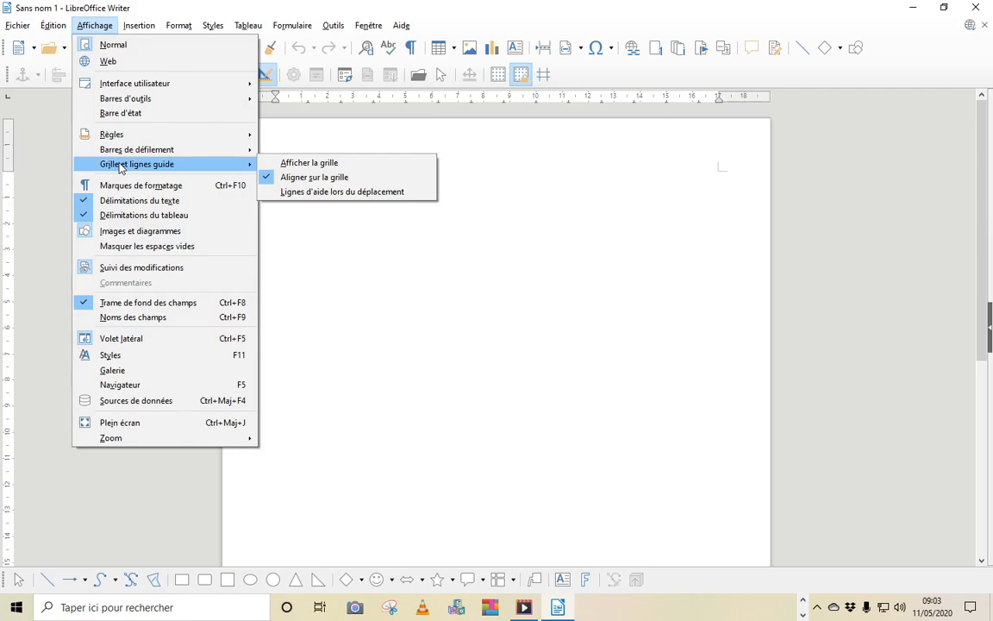
left_click(309, 163)
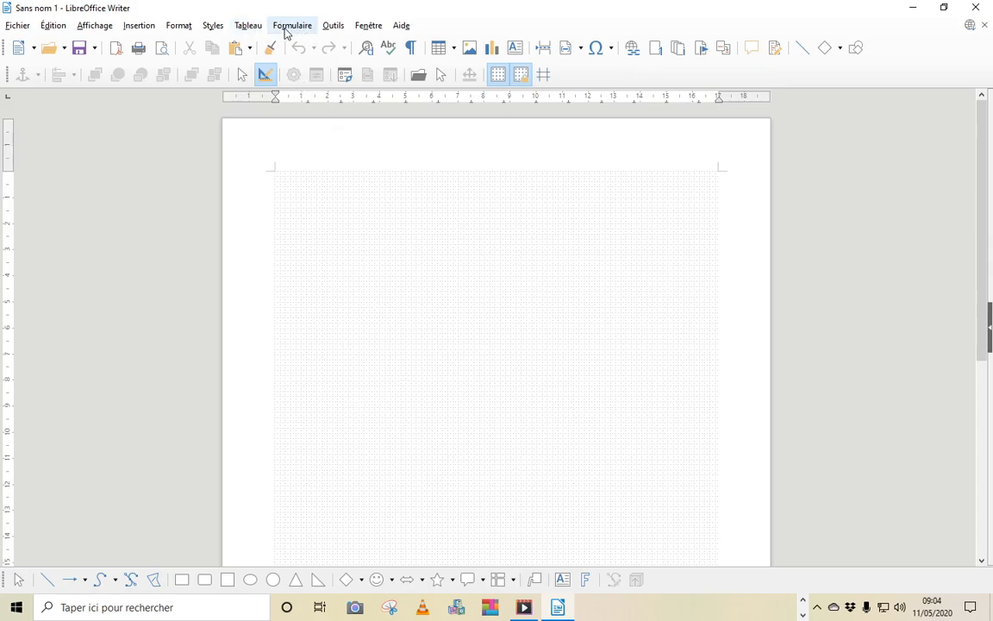
Raise the grid's horizontal resolution by one increment in the Writer options, with the axes synchronised
left_click(333, 25)
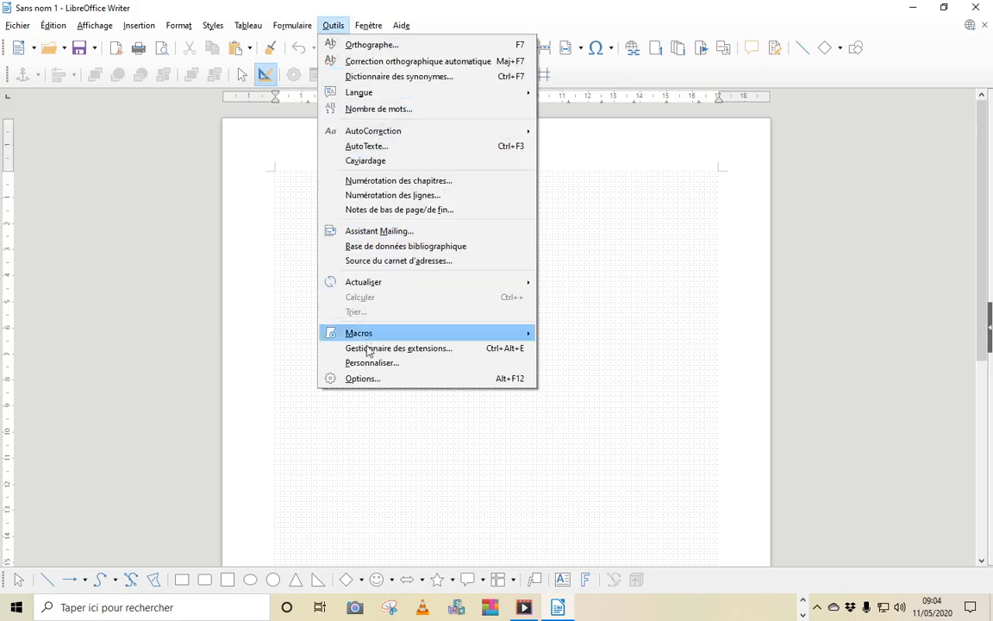
left_click(360, 380)
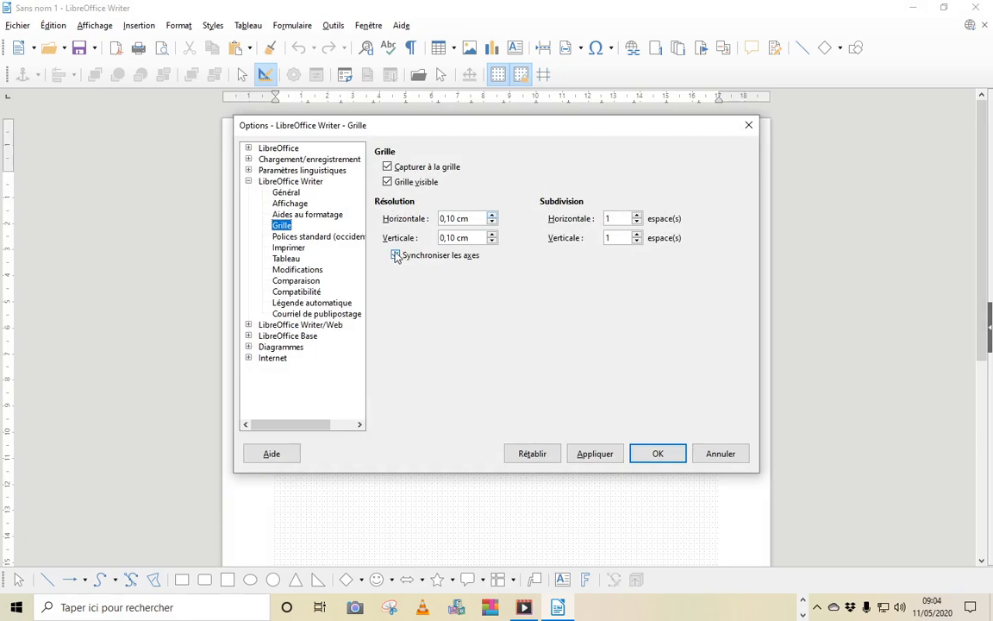
left_click(491, 217)
left_click(643, 453)
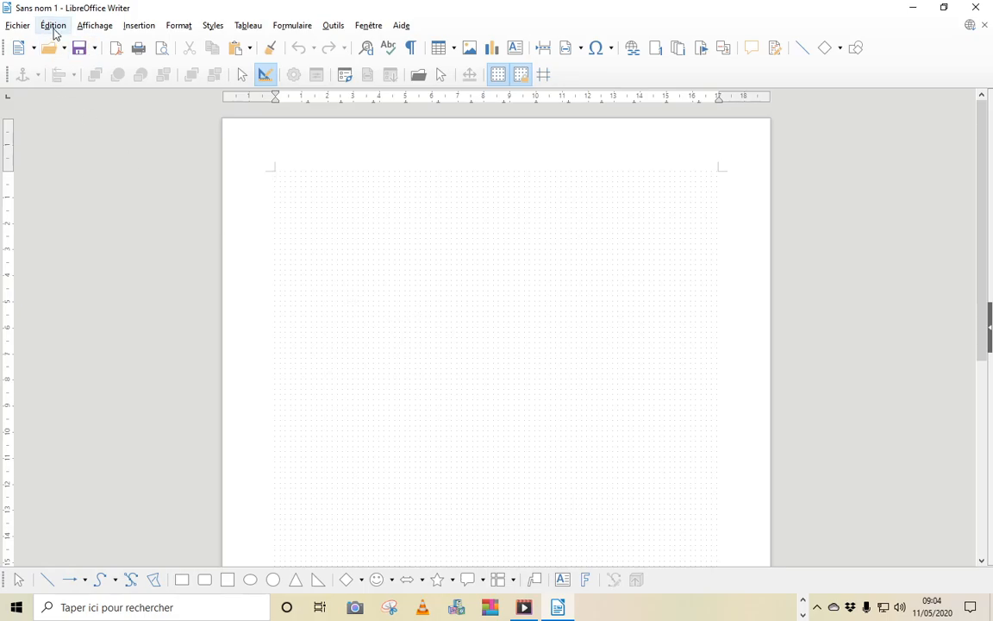
left_click(97, 28)
mouse_move(134, 166)
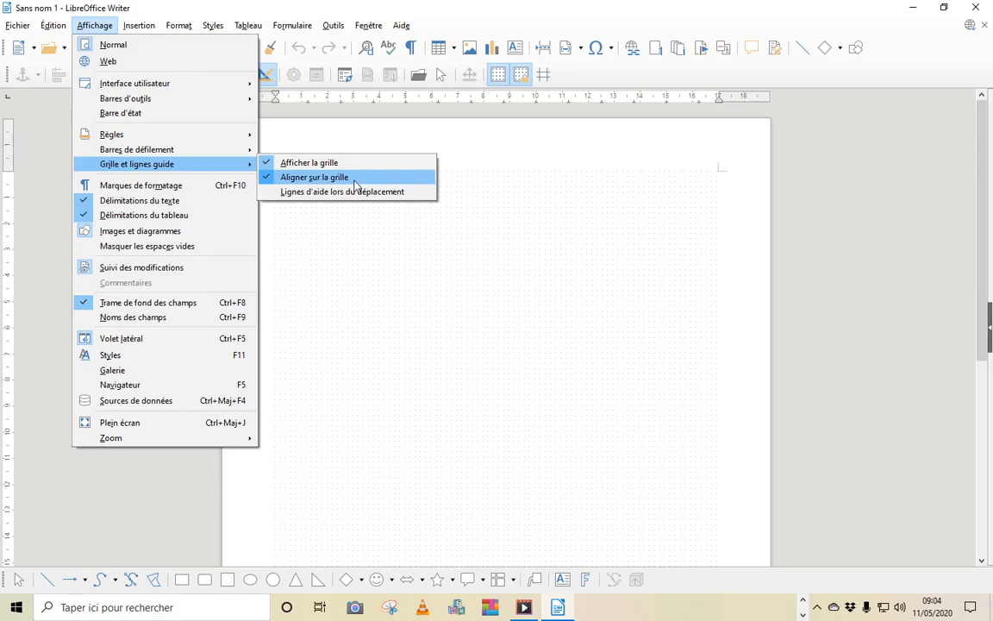
left_click(448, 334)
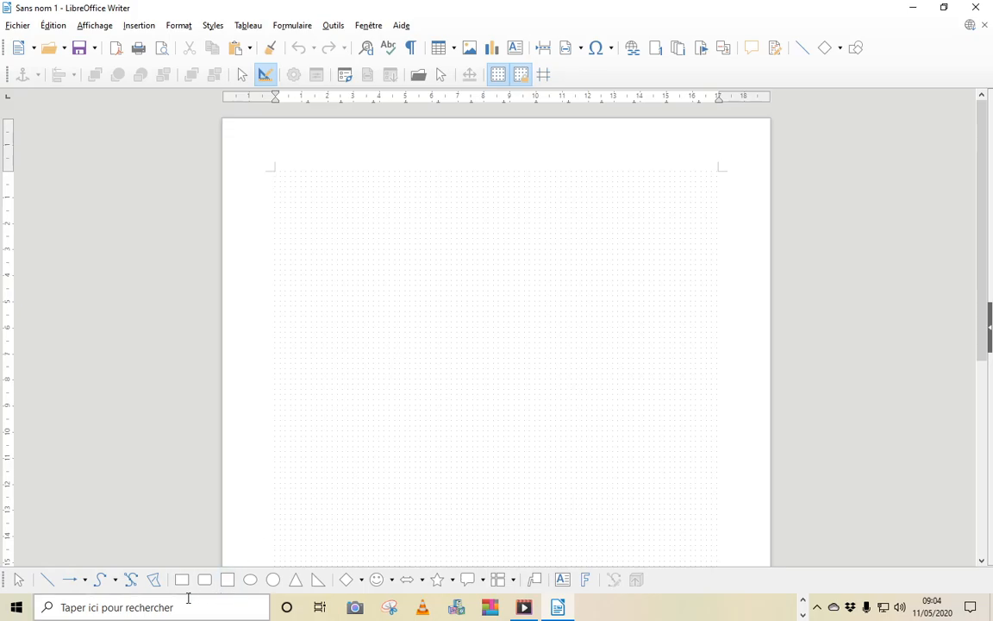
Draw a horizontal straight line about 10.4 cm long across the upper part of the page
left_click(47, 581)
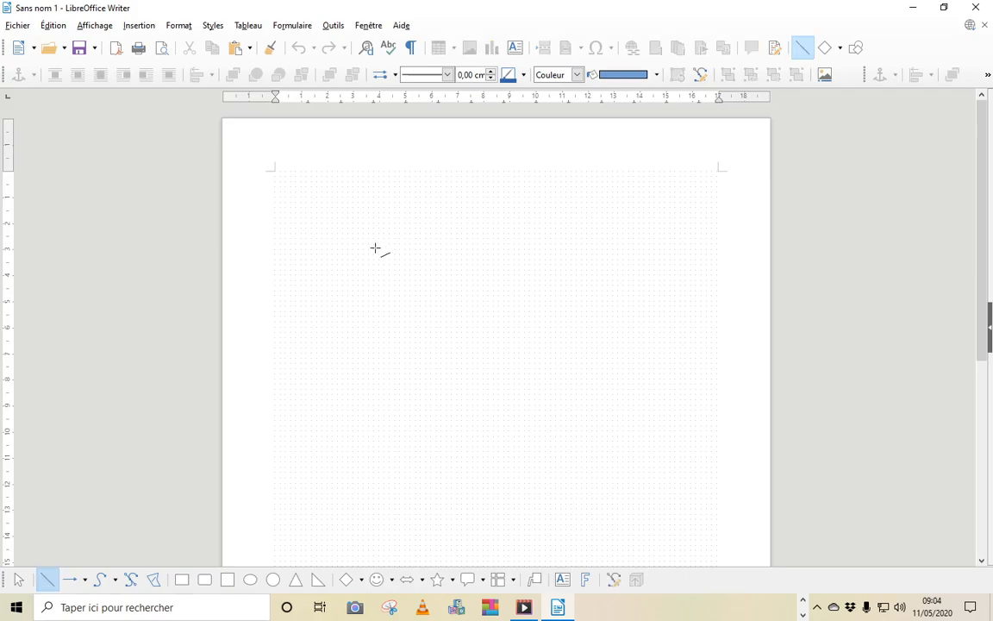
left_click_drag(372, 246, 641, 246)
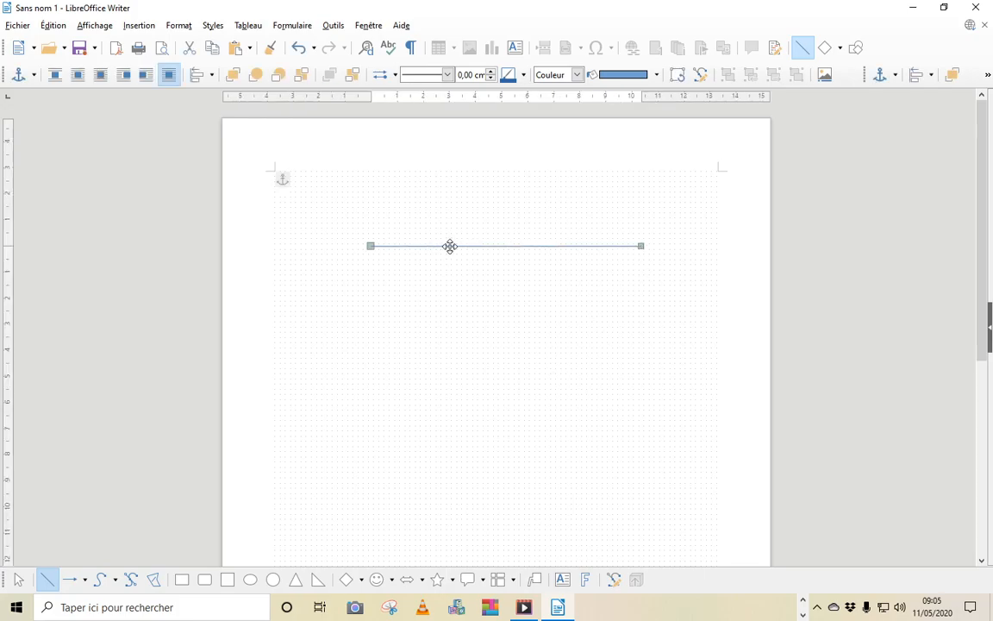
left_click_drag(450, 247, 392, 246)
left_click(47, 579)
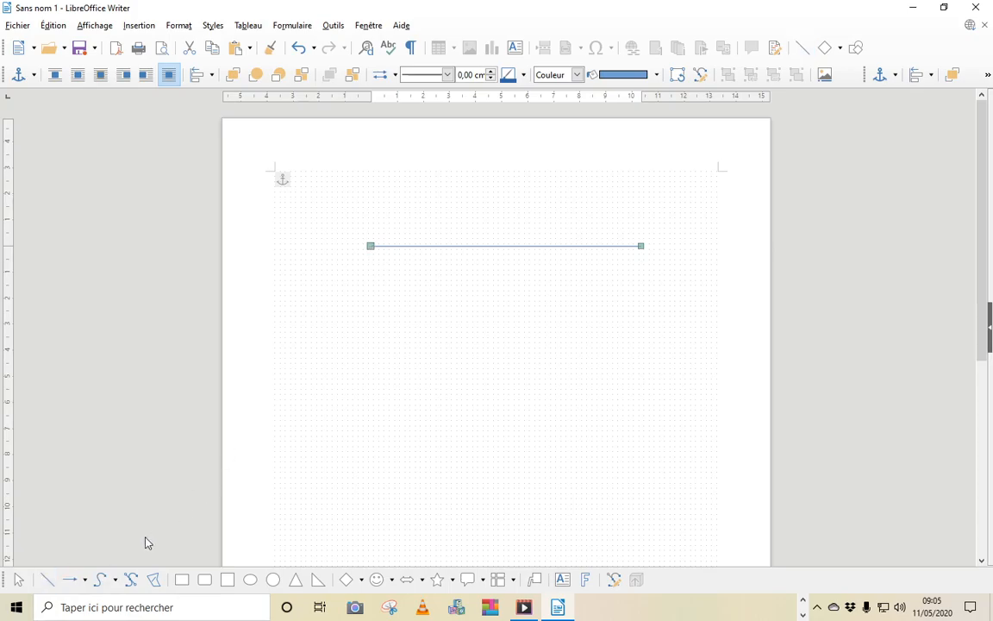
Draw a vertical line about 4.6 cm long down from the left end of the horizontal line
left_click(47, 579)
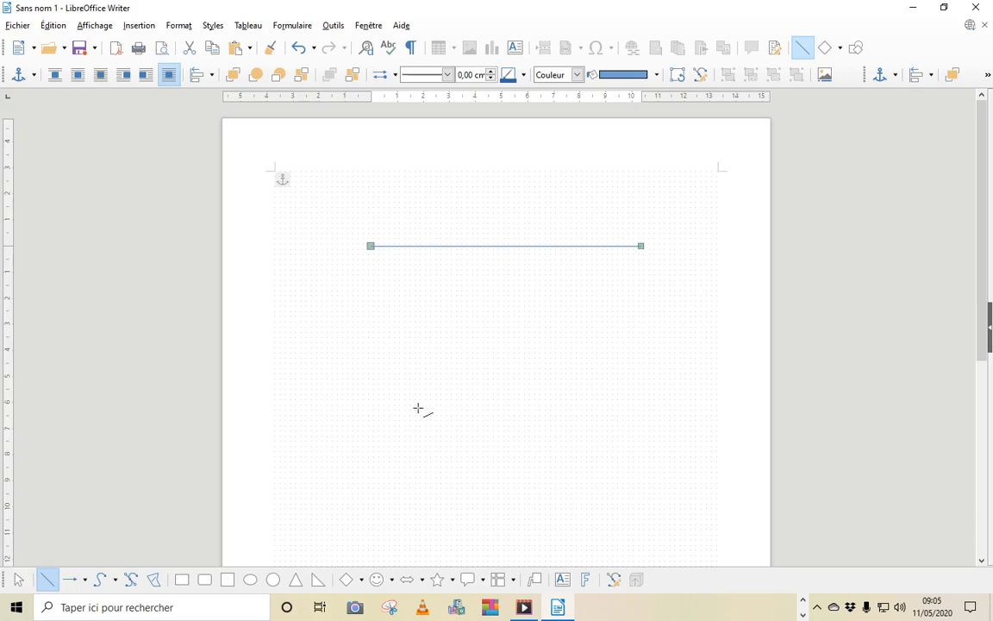
left_click_drag(373, 365, 371, 248)
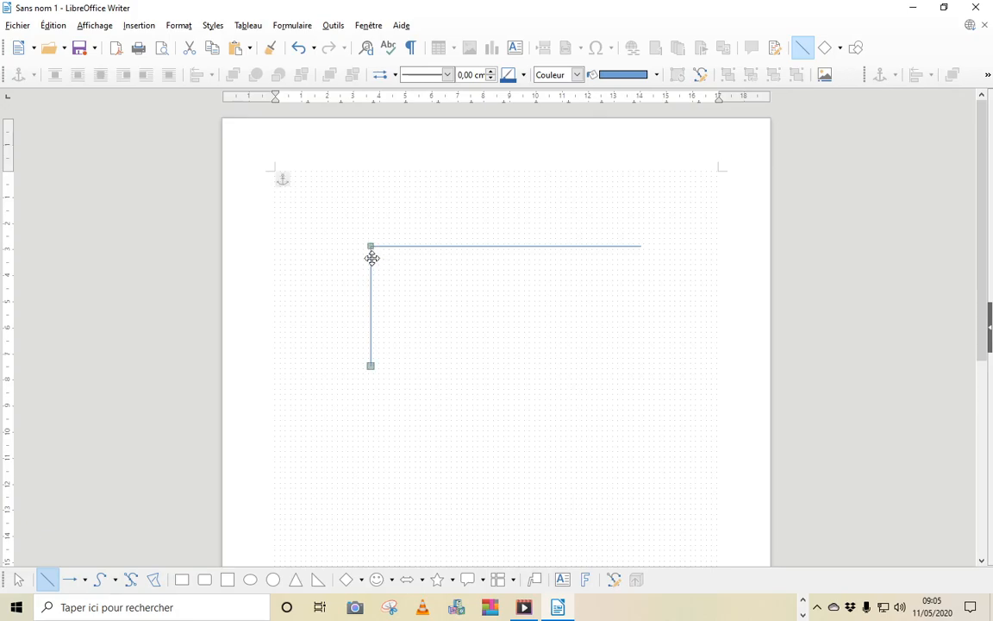
left_click(459, 437)
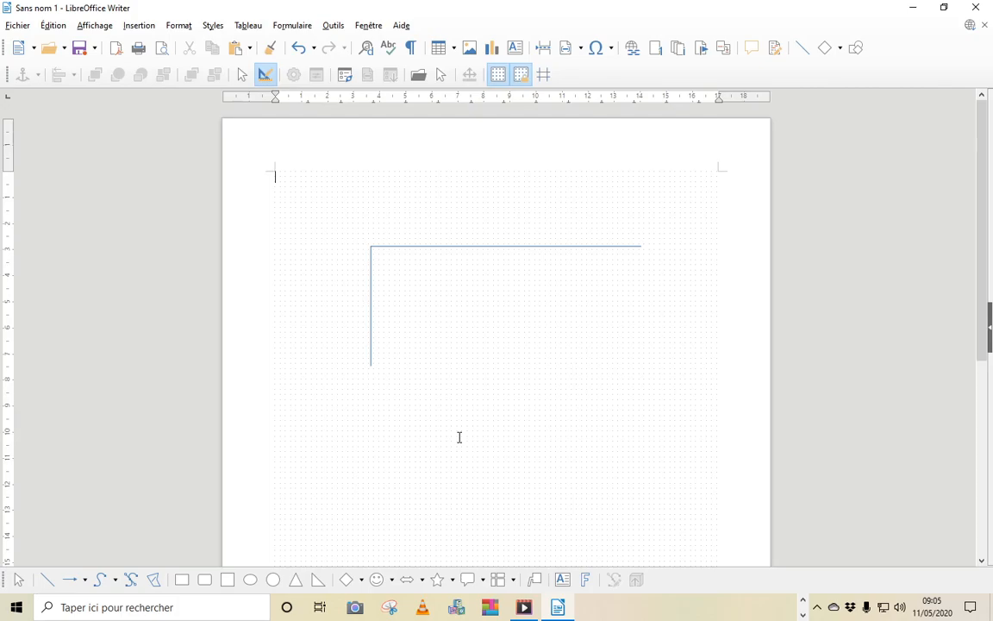
Duplicate the vertical line and place the copy at the right end of the horizontal line
left_click(371, 316)
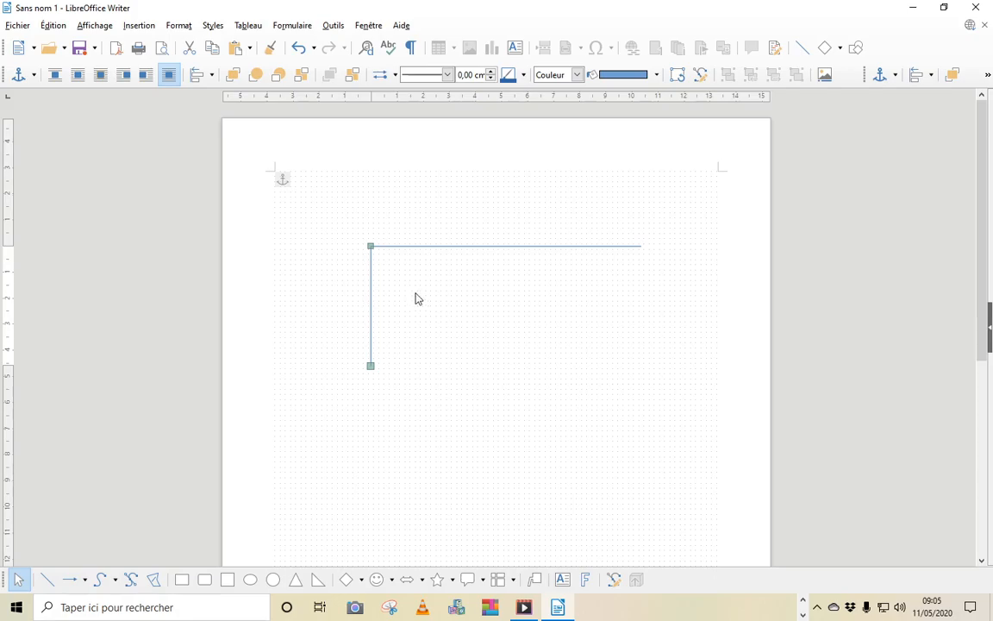
right_click(370, 313)
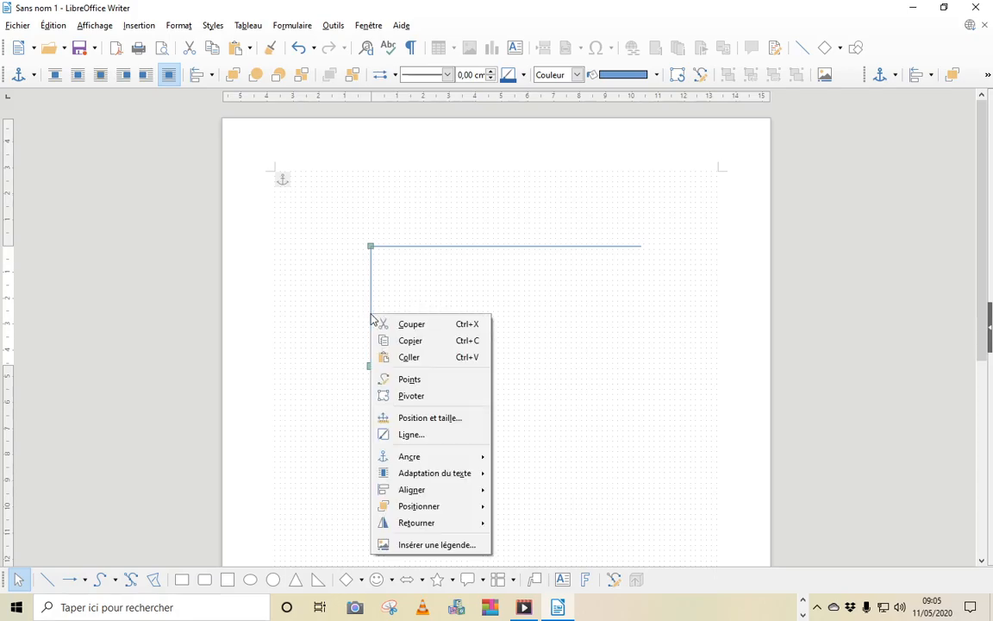
left_click(412, 345)
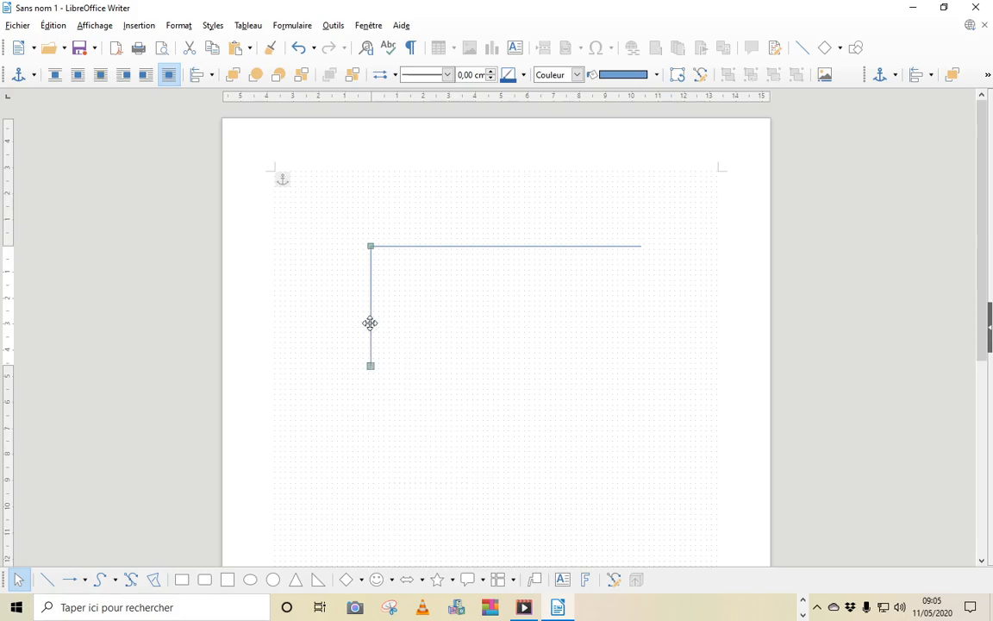
right_click(370, 325)
left_click(409, 367)
left_click_drag(369, 291, 641, 307)
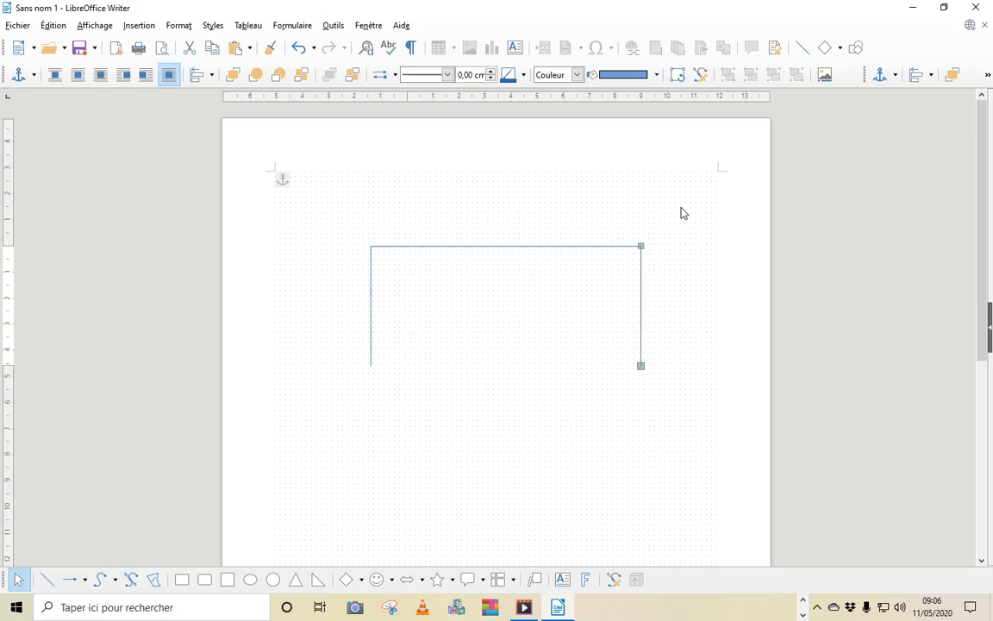
left_click(483, 452)
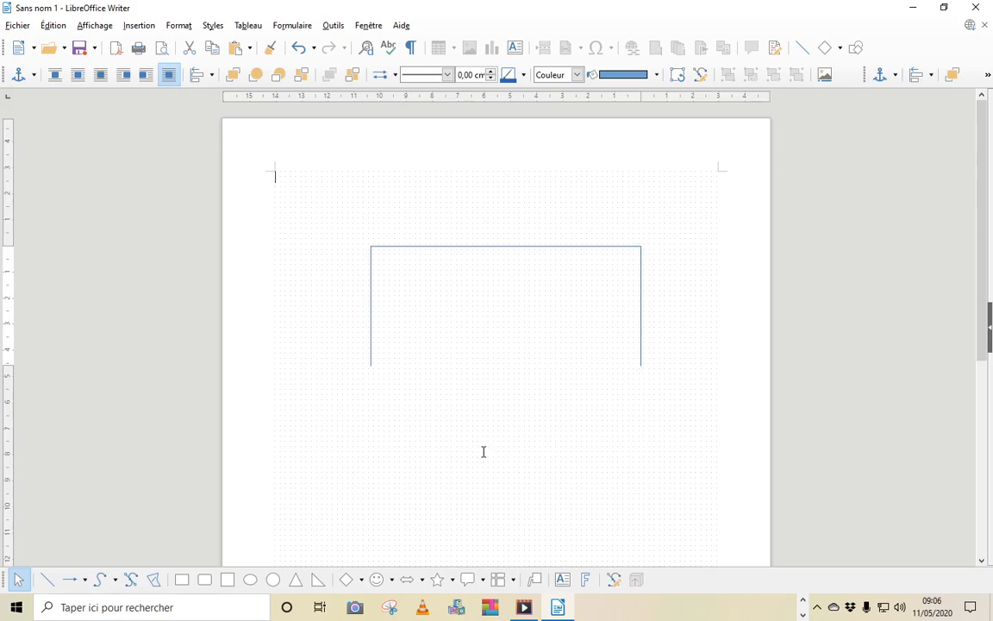
Duplicate the horizontal line and place the copy across the lower ends of the vertical lines to close the rectangle
left_click(467, 247)
right_click(465, 246)
left_click(505, 274)
right_click(491, 246)
left_click(505, 273)
key("ctrl+v")
left_click_drag(492, 246, 494, 365)
left_click(504, 424)
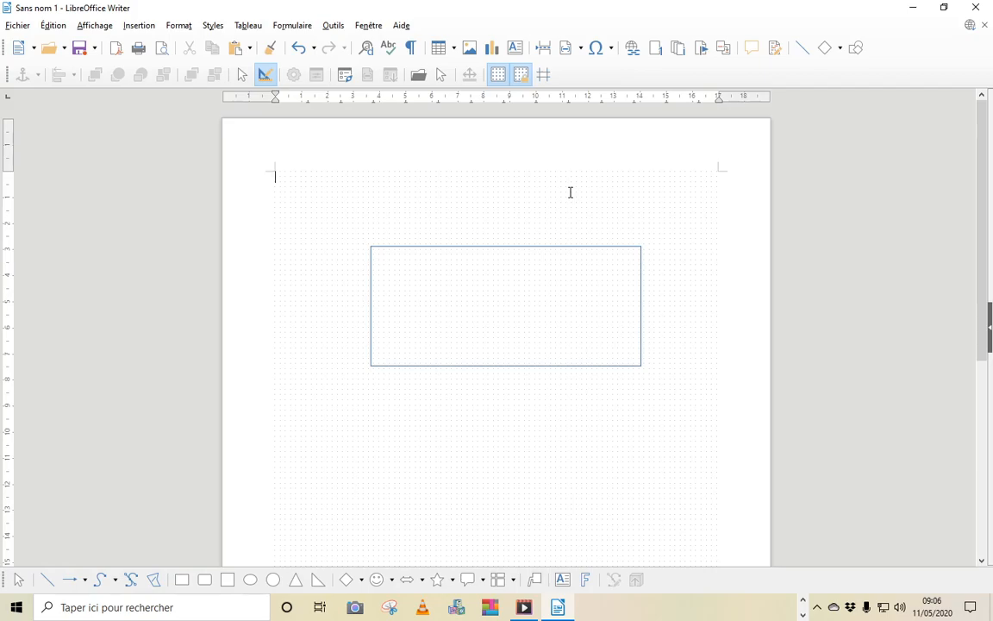
Test grid snapping by moving the rectangle's bottom line up inside the shape and back to the side lines' lower ends
left_click(95, 25)
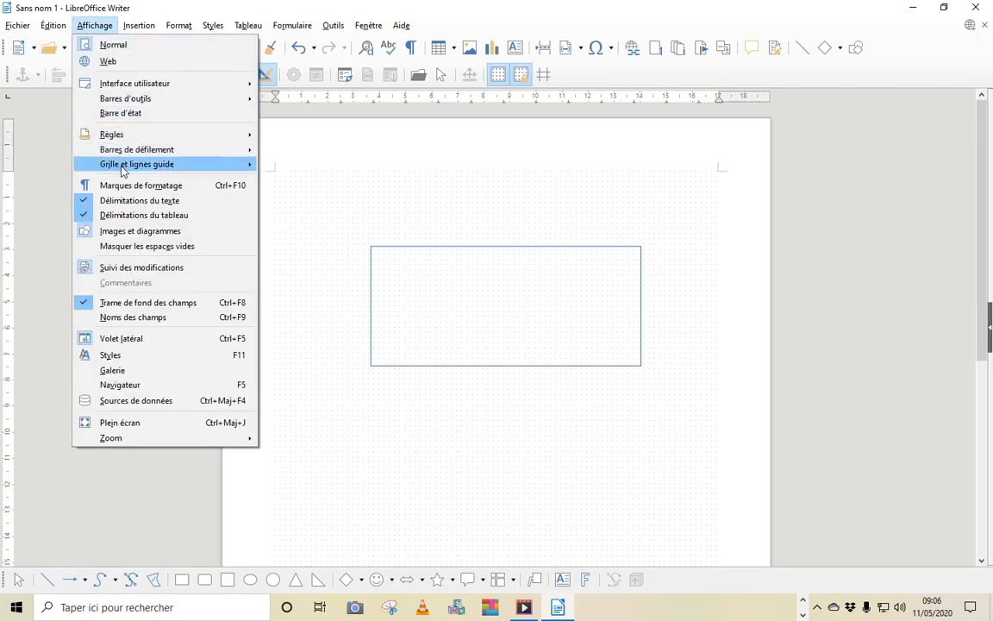
mouse_move(122, 169)
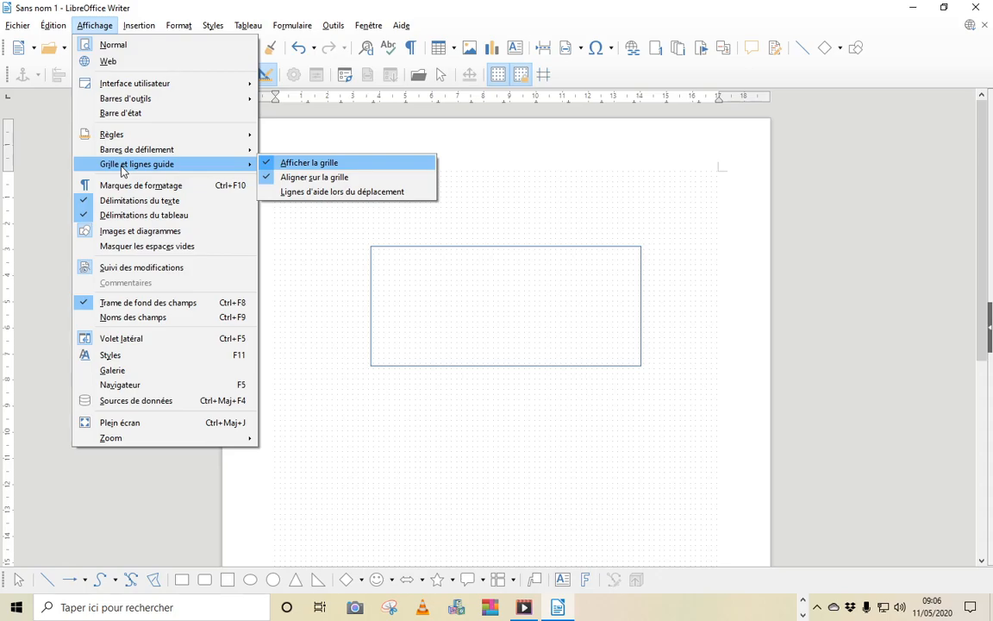
left_click(327, 289)
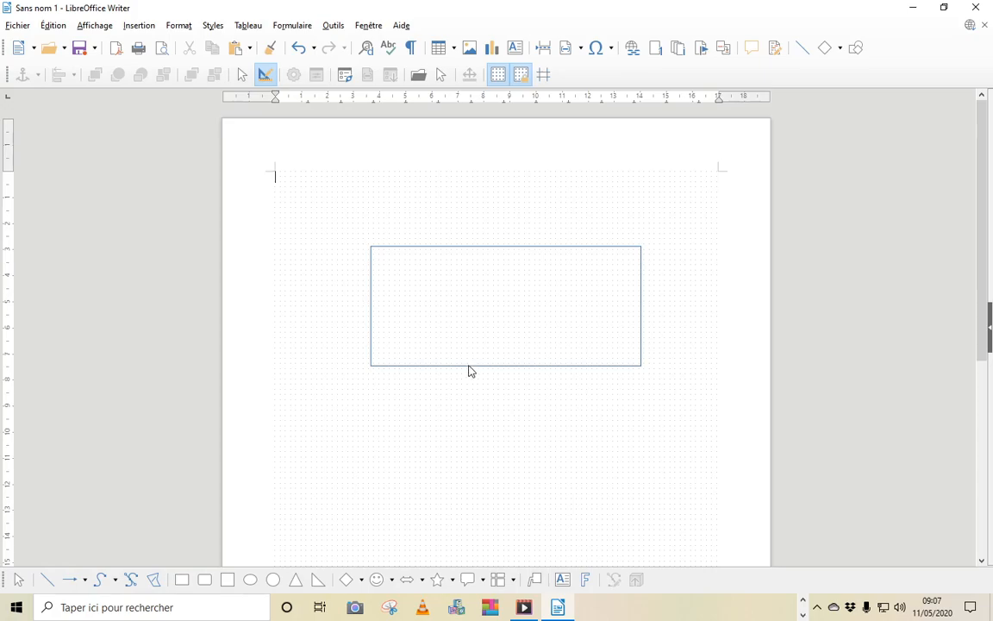
left_click_drag(469, 367, 467, 329)
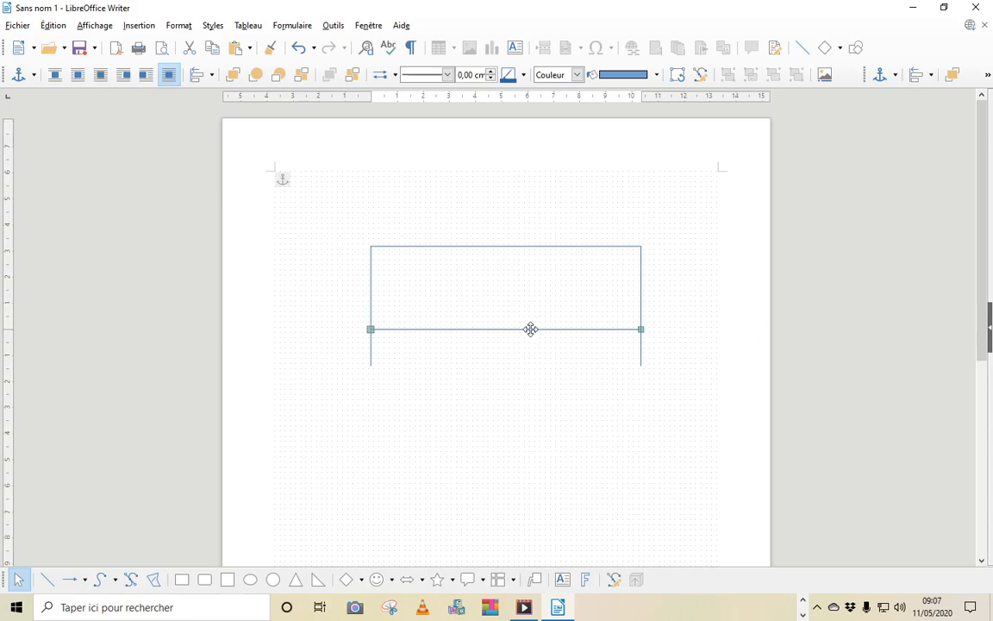
left_click_drag(530, 328, 532, 366)
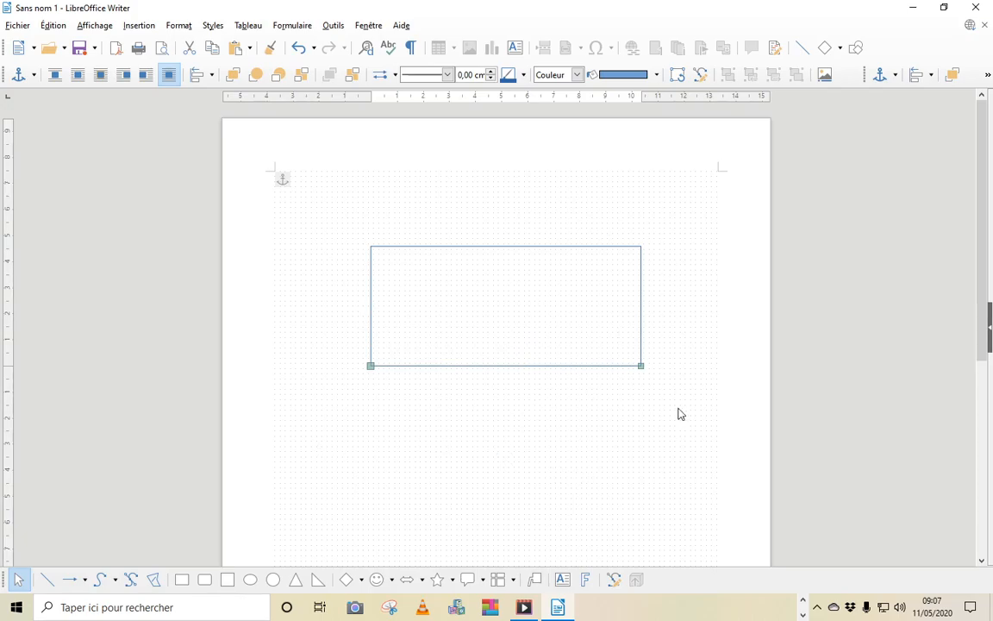
Shorten the rectangle's right side line from its lower end to about 1.8 cm
left_click(641, 306)
left_click_drag(641, 365, 642, 295)
key("Escape")
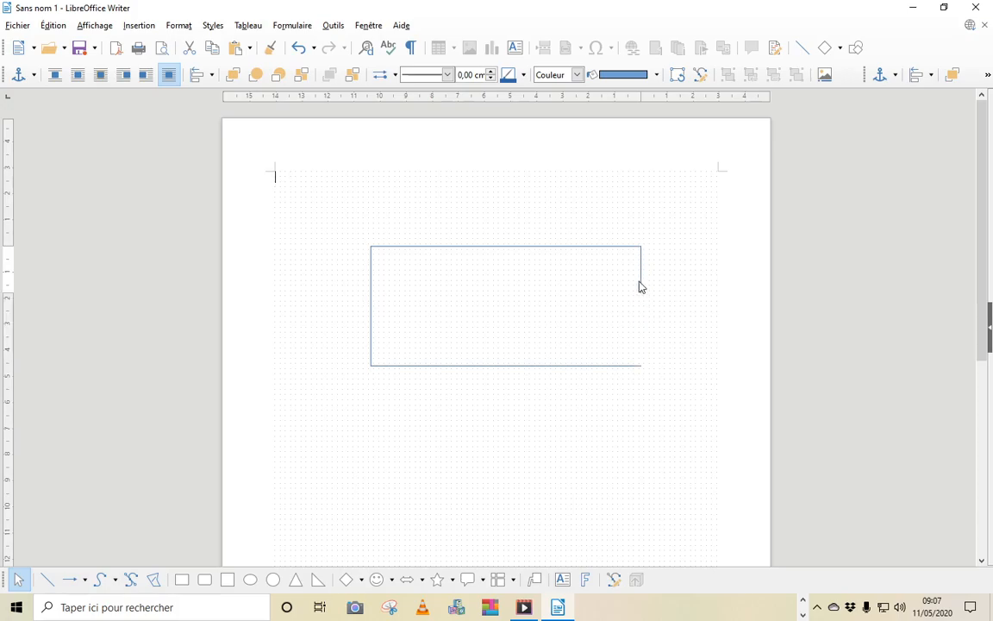
Duplicate the shortened right side line and place the copy just above the rectangle's lower right corner
right_click(641, 281)
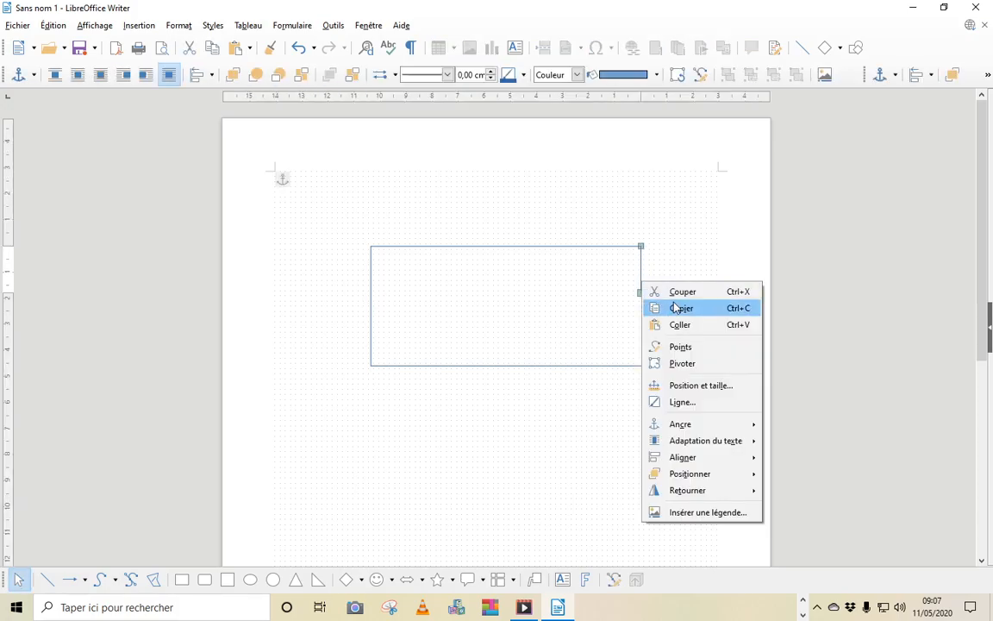
left_click(679, 309)
right_click(647, 286)
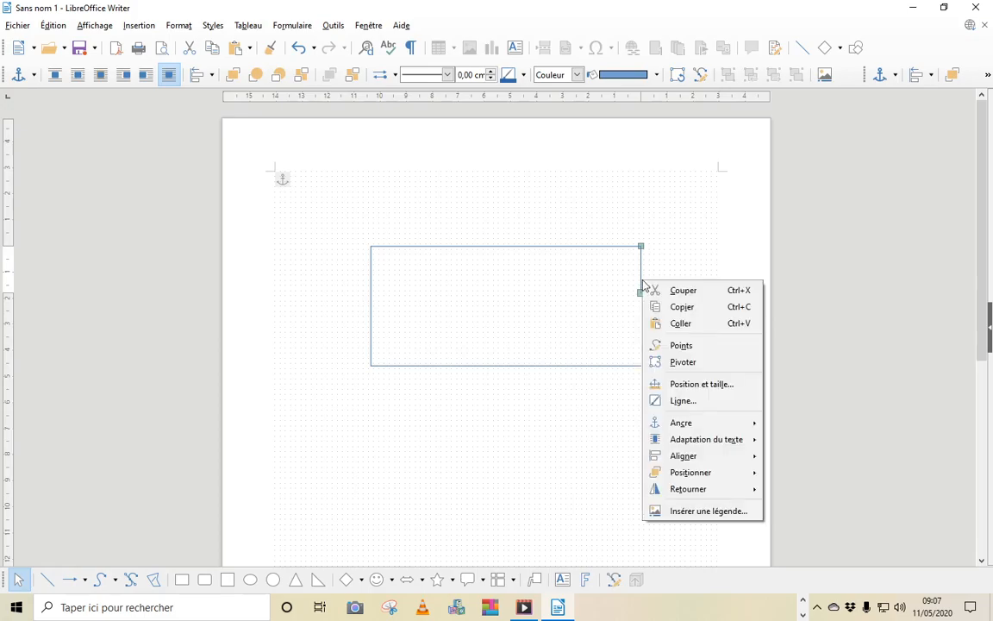
left_click(678, 323)
left_click_drag(640, 279, 641, 350)
left_click(687, 368)
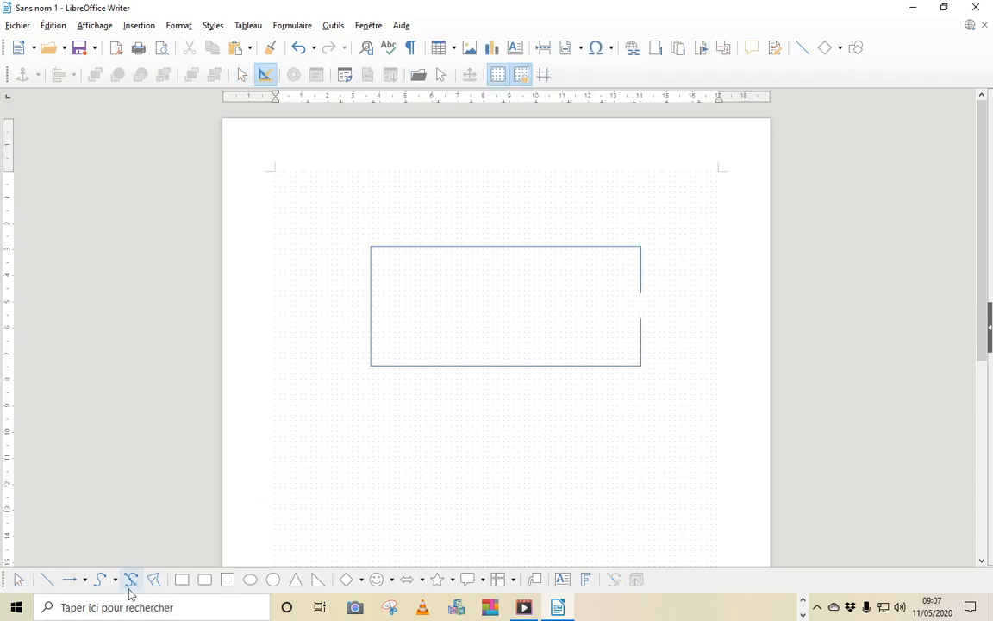
Shorten both right side segments to about 1.6 cm, leaving a gap of about 1.4 cm between them
left_click(641, 327)
left_click_drag(642, 318, 642, 324)
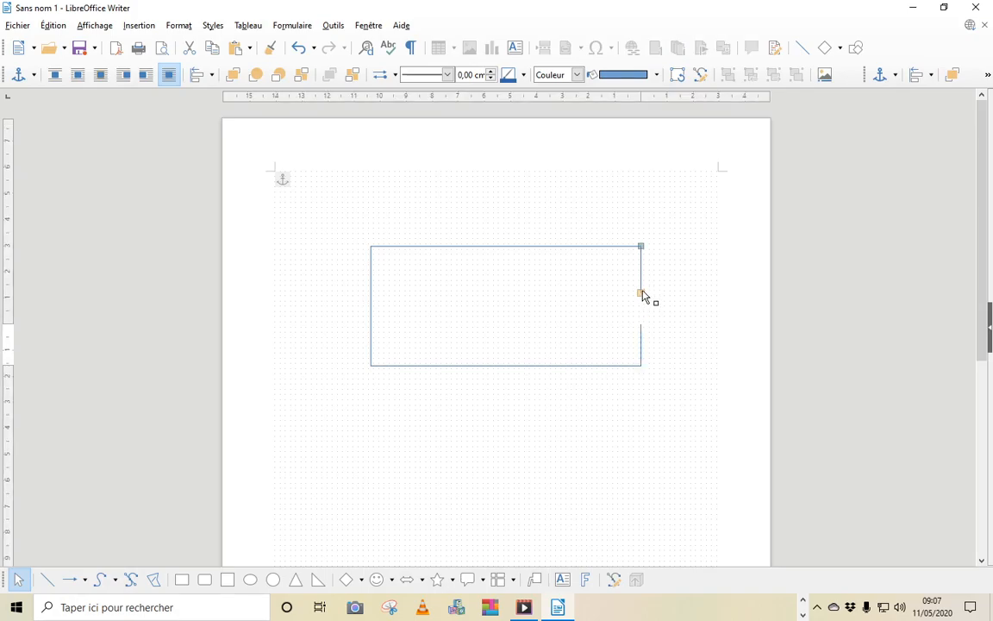
left_click(644, 293)
Draw a 1.6 cm horizontal line inward from the lower right segment and place a duplicate at the upper segment's end
left_click(48, 579)
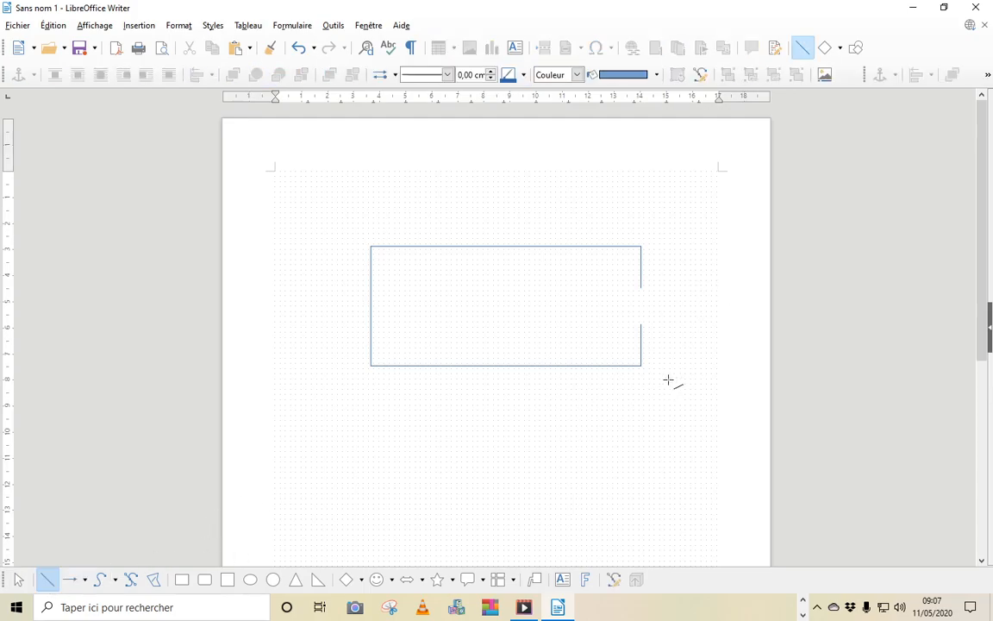
mouse_move(642, 324)
left_mouse_down()
mouse_move(583, 328)
mouse_move(598, 323)
left_mouse_up()
right_click(625, 323)
left_click(661, 351)
right_click(617, 326)
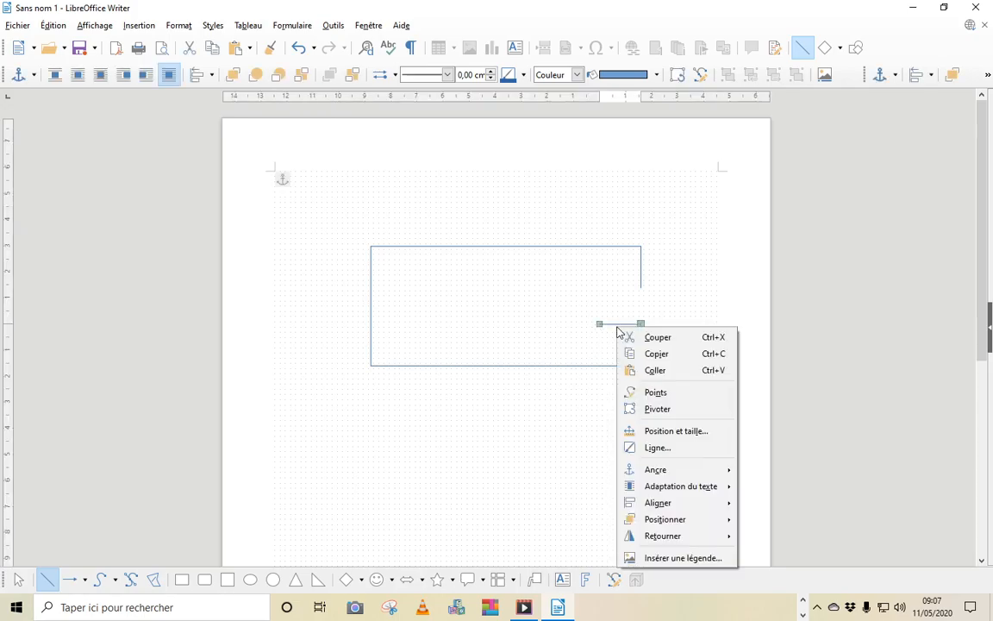
left_click(655, 370)
left_click_drag(625, 323, 625, 287)
left_click(687, 301)
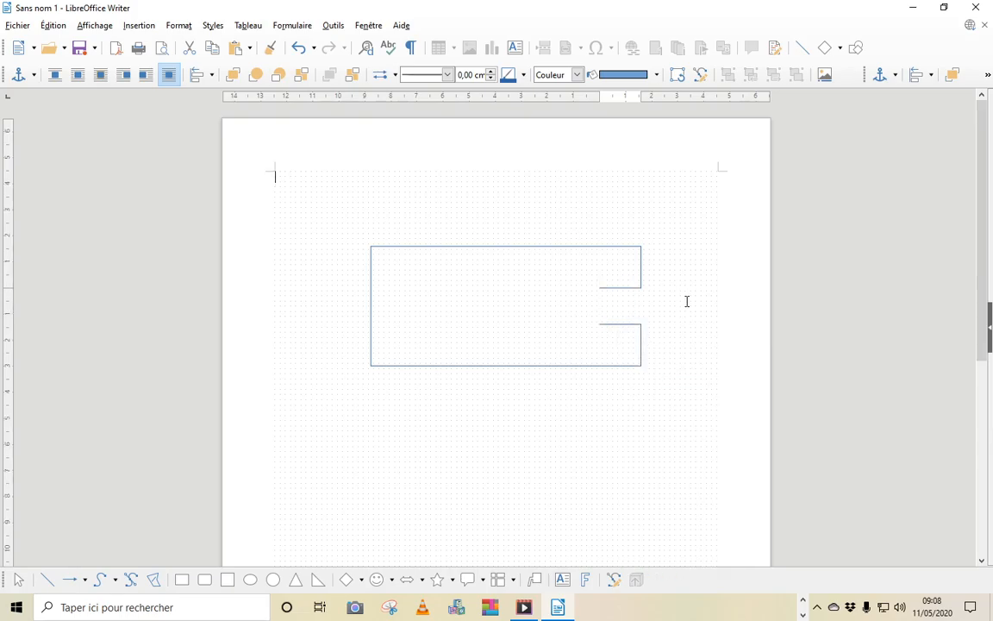
Close the notch with a 1.4 cm vertical line joining the inner ends of the two short horizontal lines
left_click(41, 591)
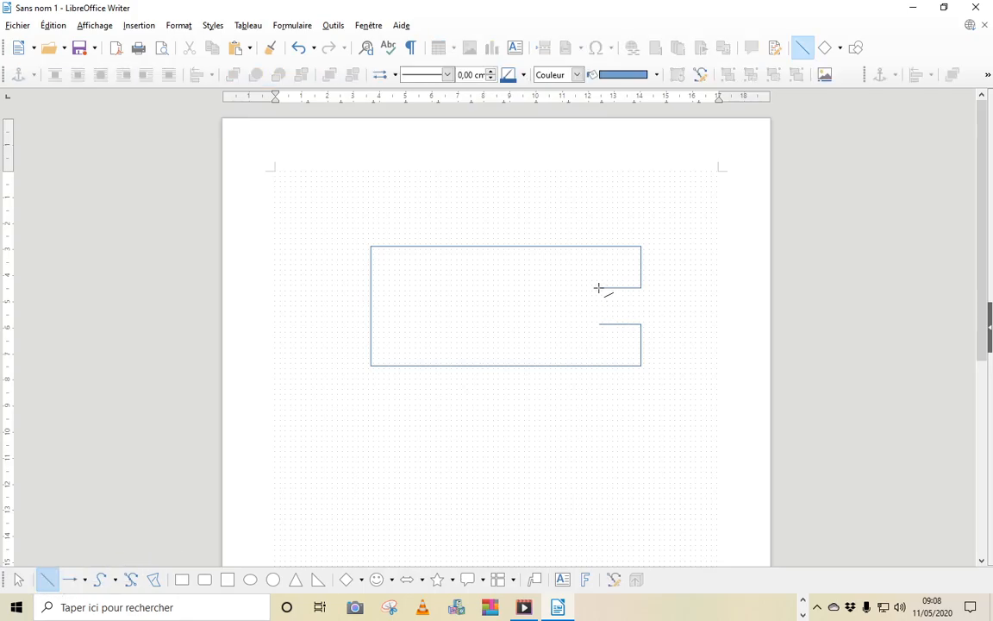
left_click_drag(600, 288, 600, 323)
left_click(694, 326)
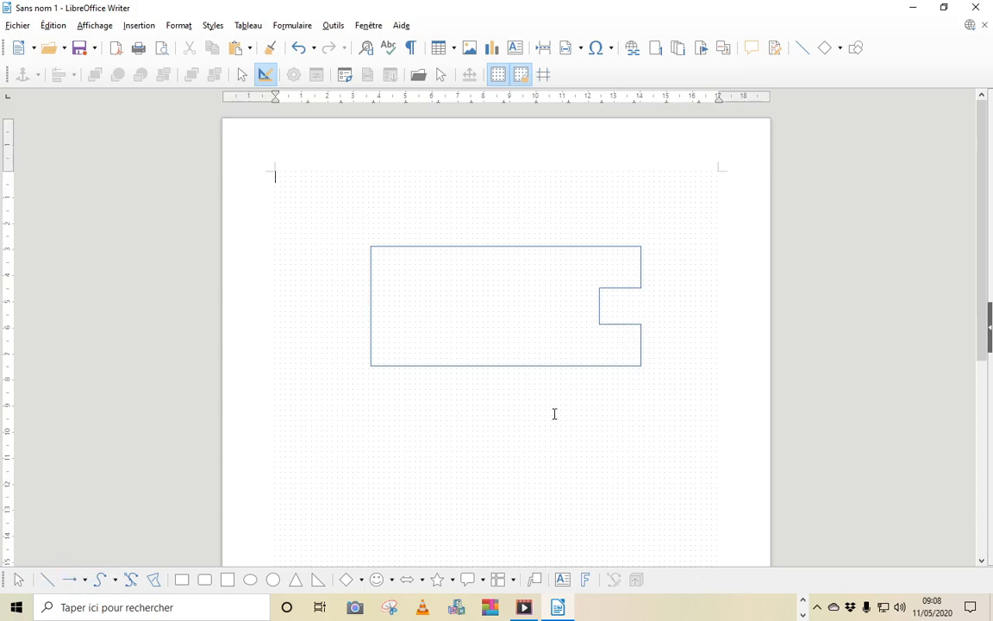
left_click(115, 580)
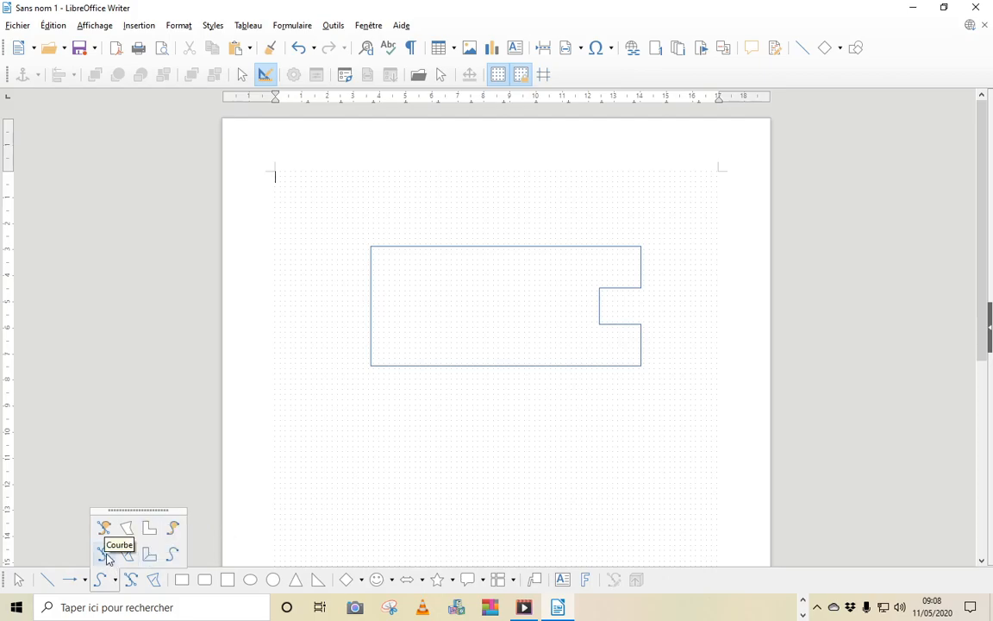
left_click(131, 582)
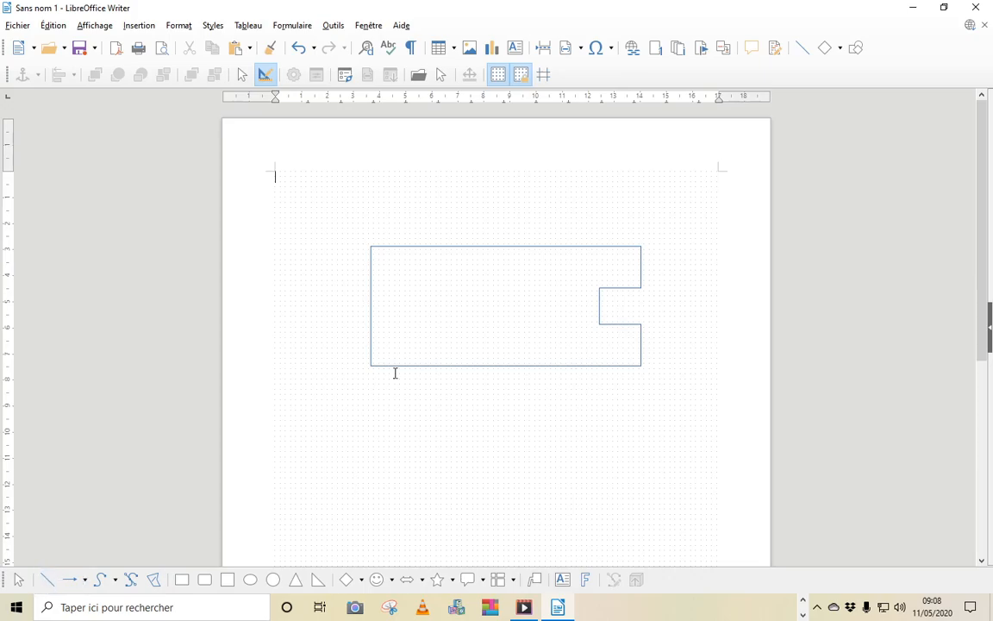
Set the line width of the three notch lines to 1.5 pt
left_click(613, 290)
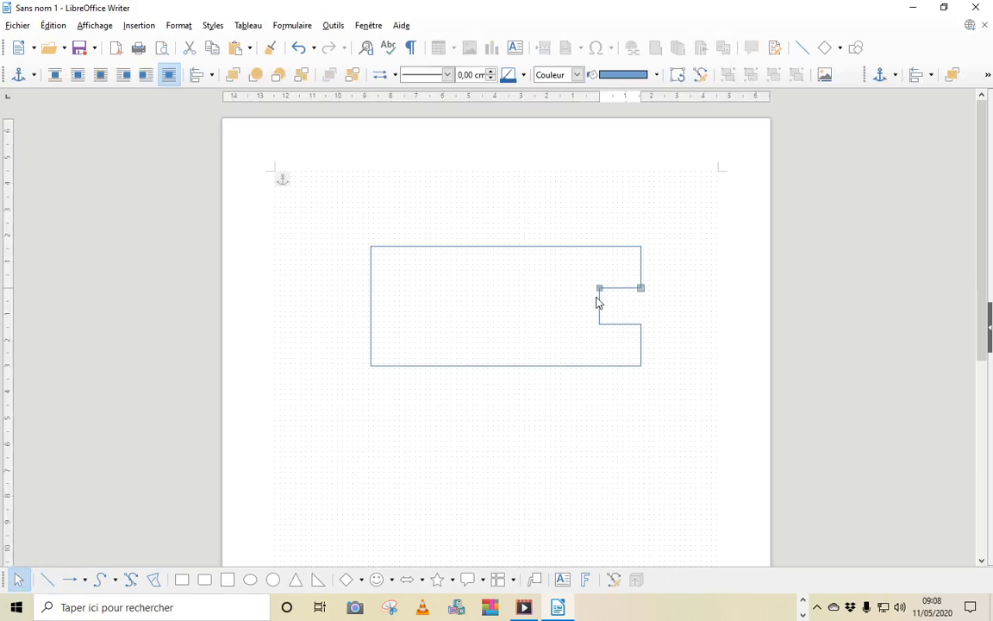
left_click(990, 328)
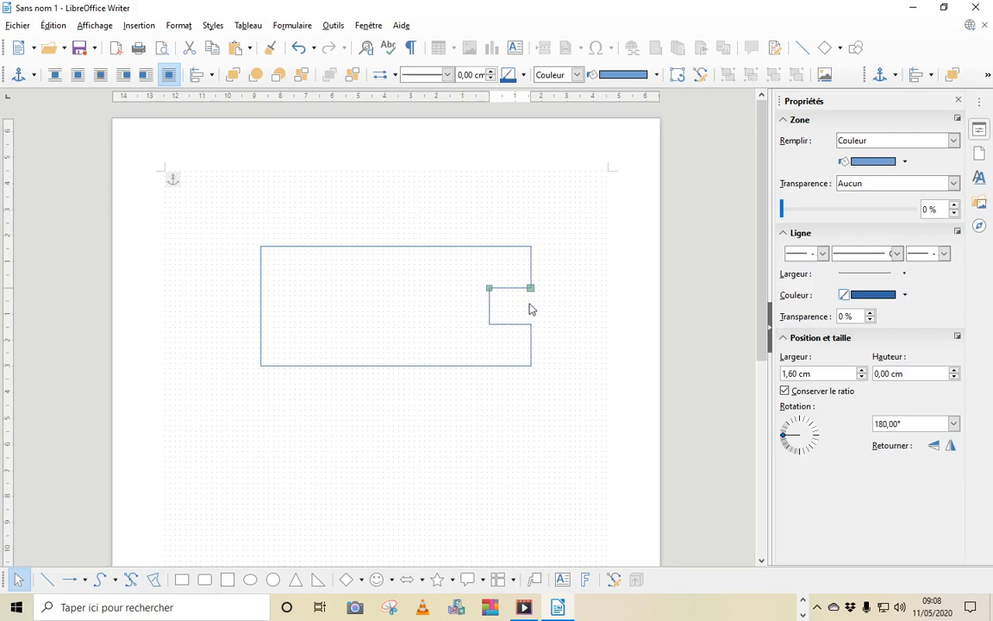
left_click(905, 276)
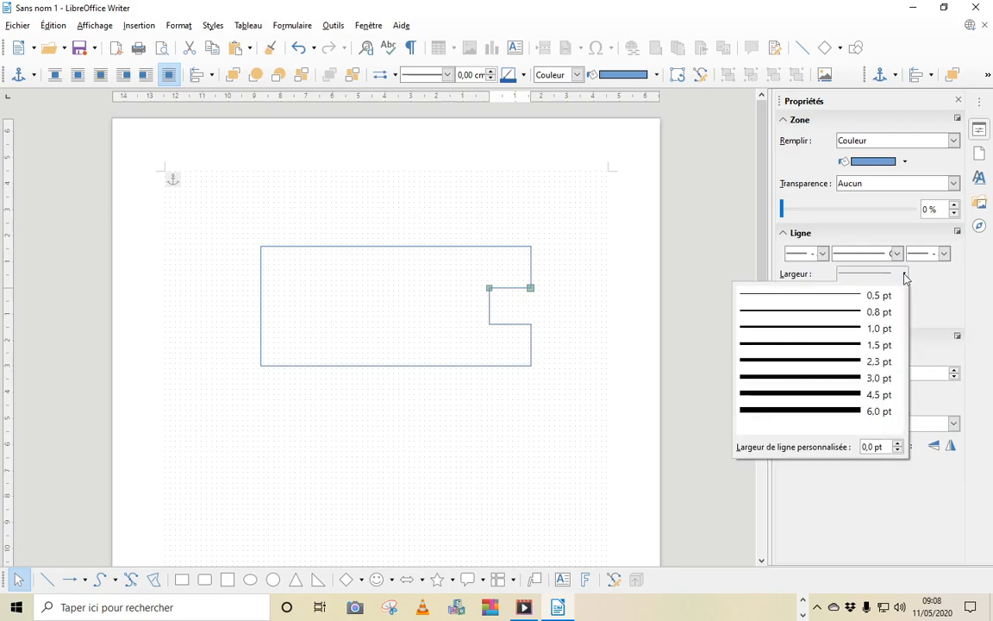
left_click(837, 349)
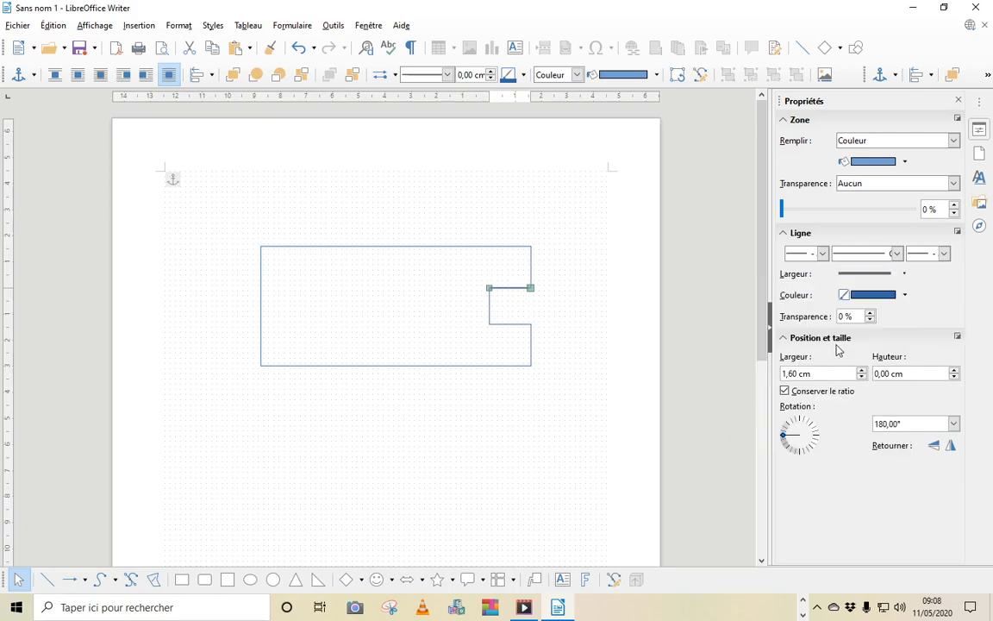
left_click(904, 274)
left_click(858, 346)
left_click(507, 324)
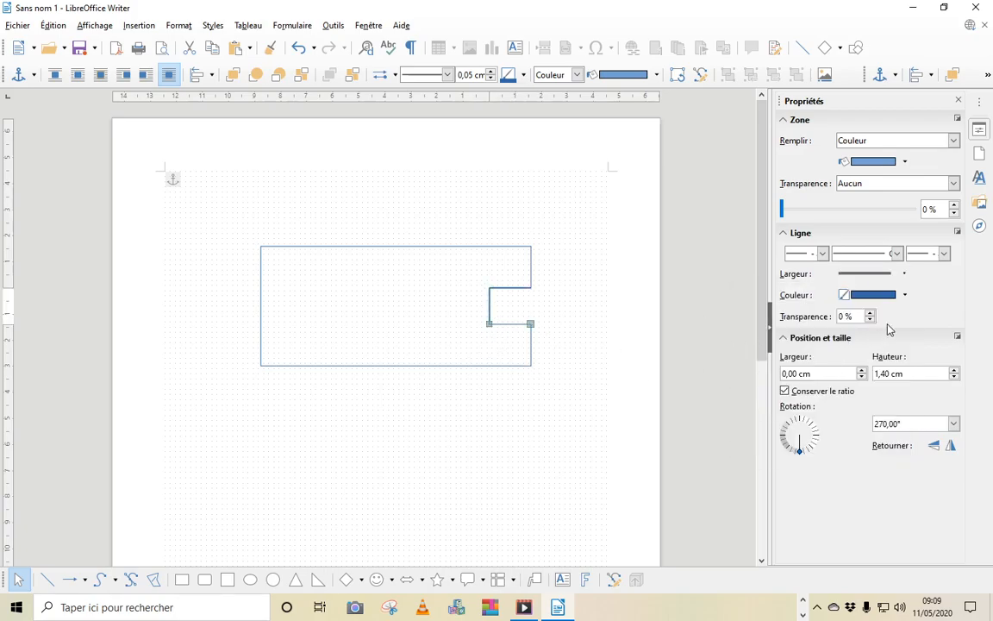
left_click(904, 274)
left_click(854, 347)
left_click(541, 412)
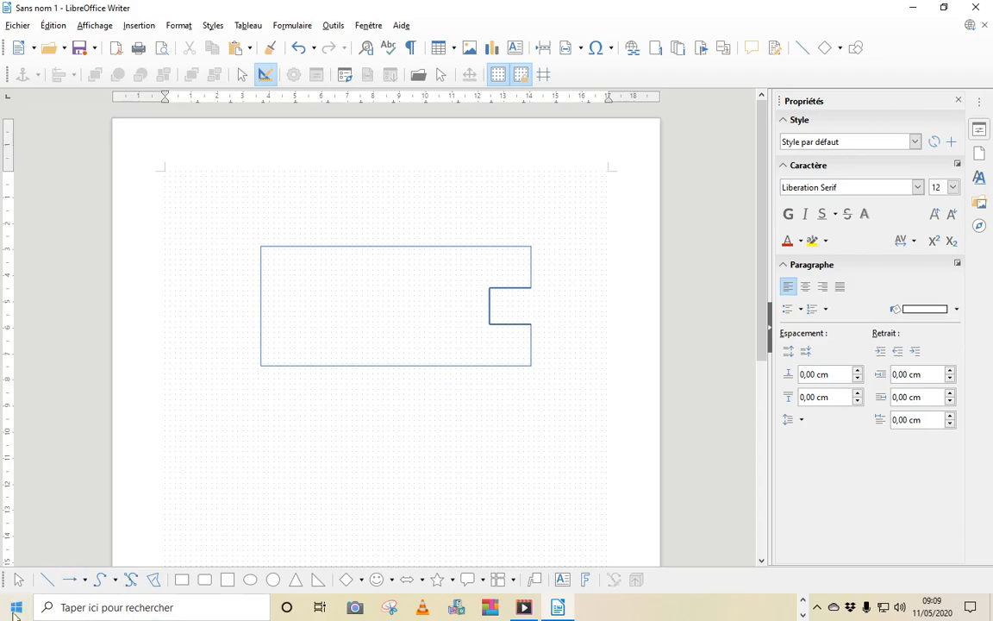
Draw a vertical arrow 1.2 cm long pointing up to the shape's bottom edge near its left corner
left_click(72, 581)
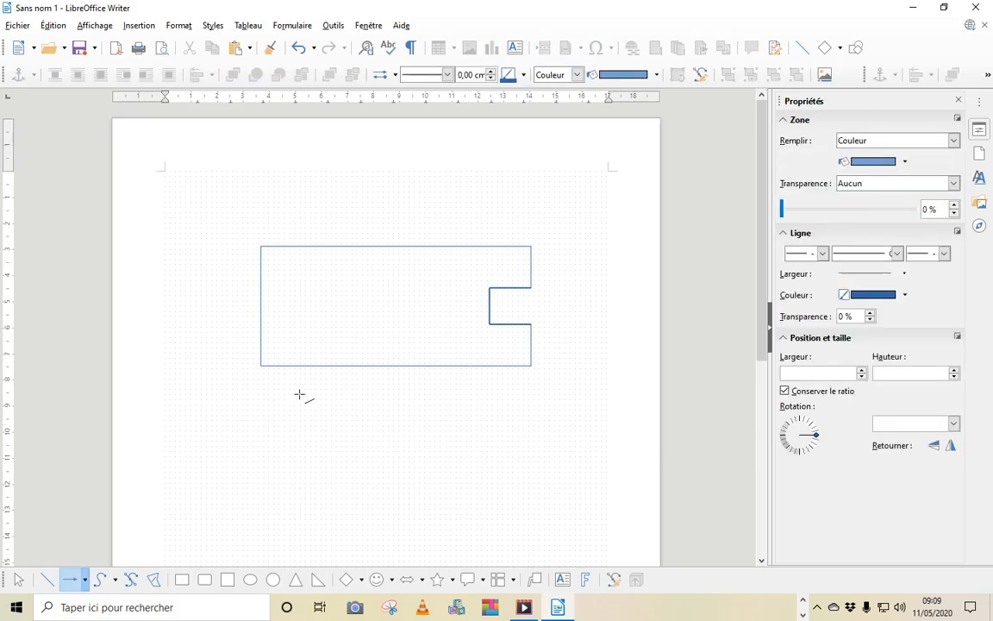
left_click_drag(298, 366, 299, 396)
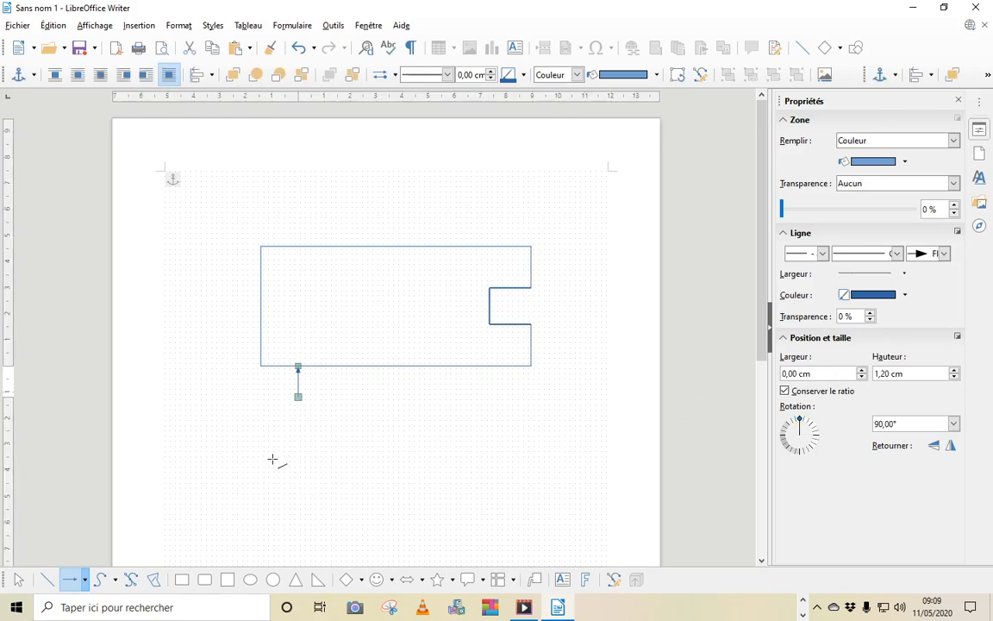
left_click(944, 253)
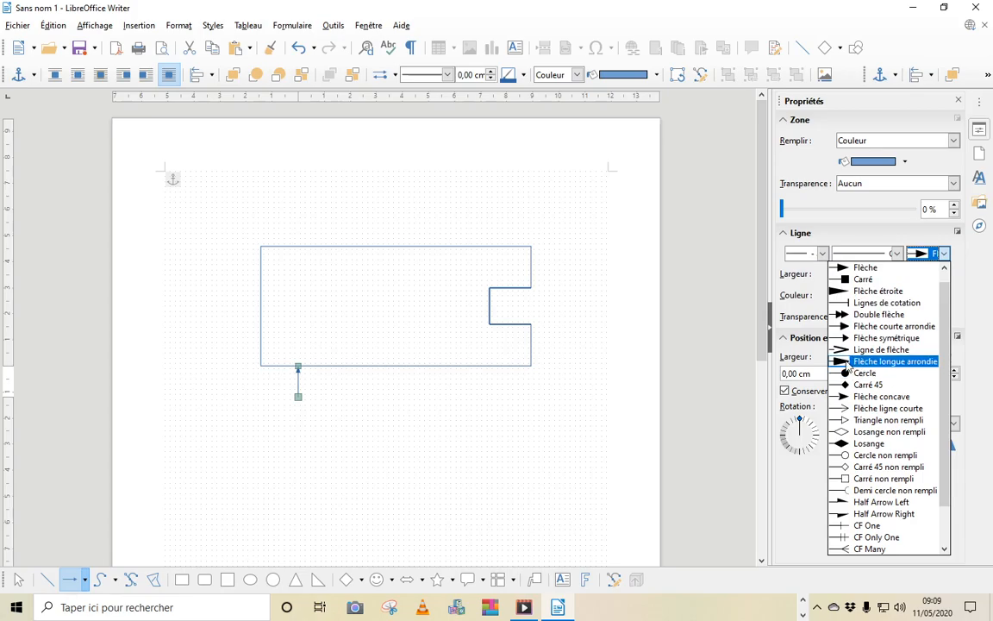
left_click(897, 254)
left_click(898, 254)
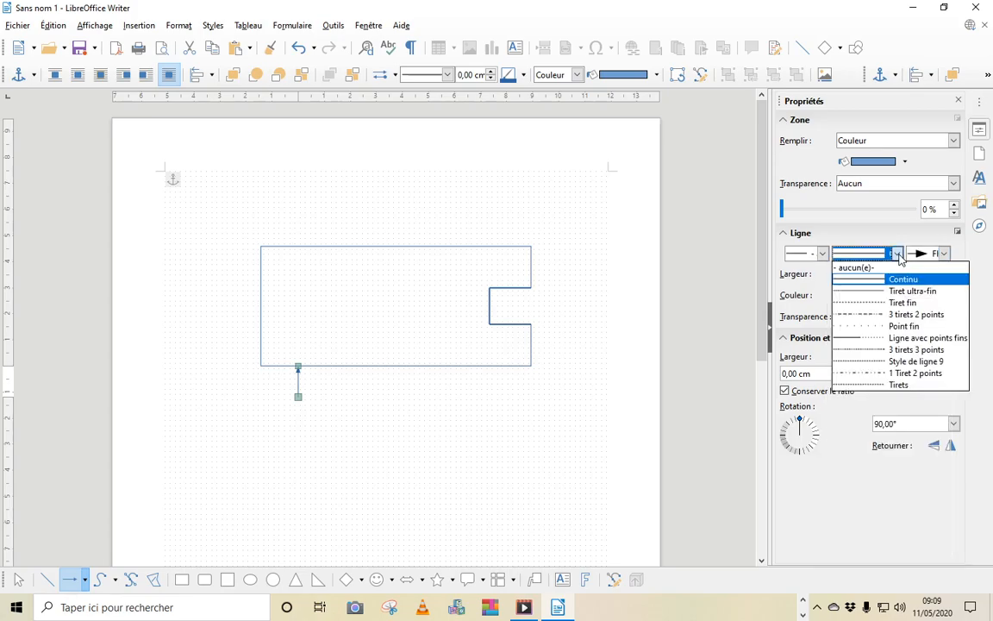
left_click(821, 254)
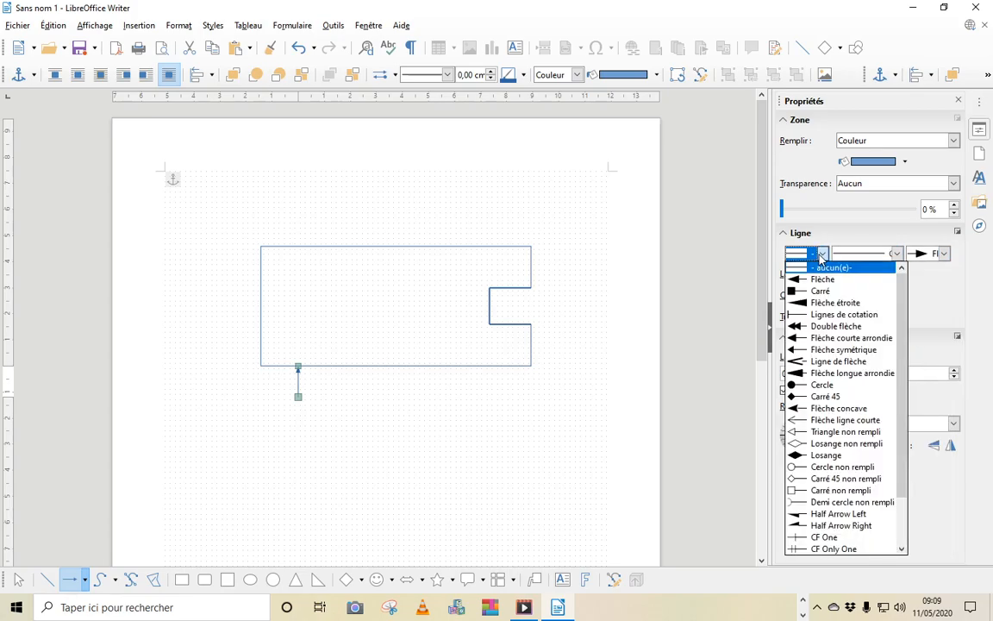
left_click(822, 253)
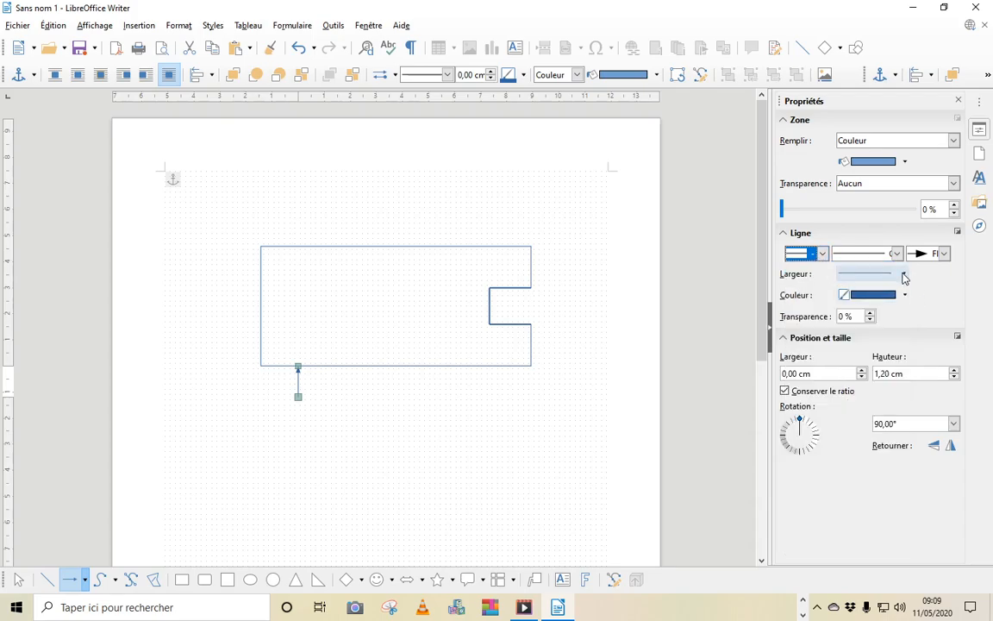
Set the arrow's line width to 2.3 pt
left_click(904, 274)
left_click(836, 329)
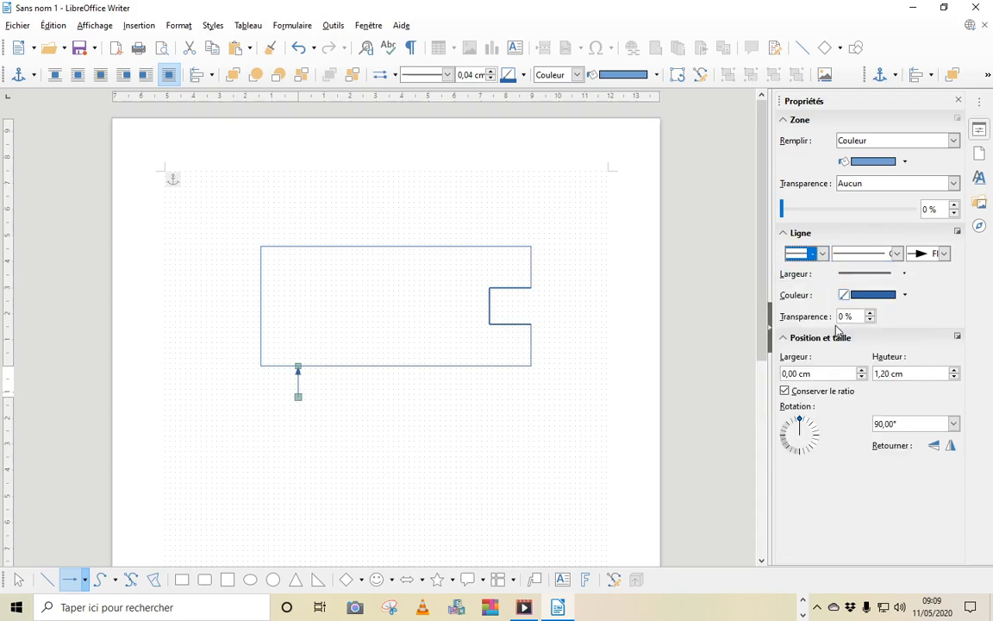
left_click(880, 274)
left_click(840, 362)
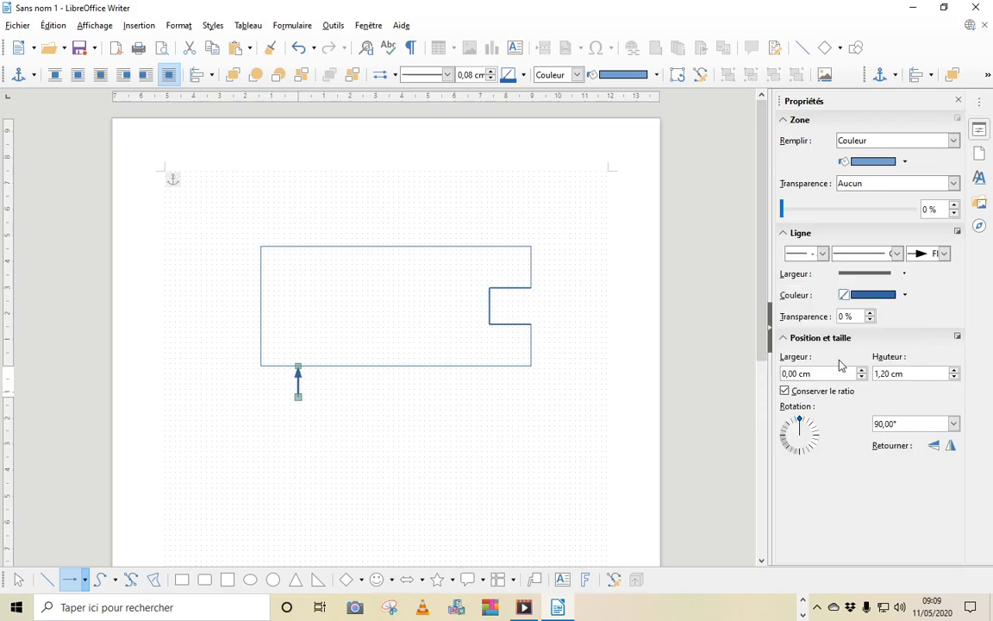
Duplicate the arrow and place the copy about 7.2 cm to the right under the shape's bottom edge
right_click(299, 390)
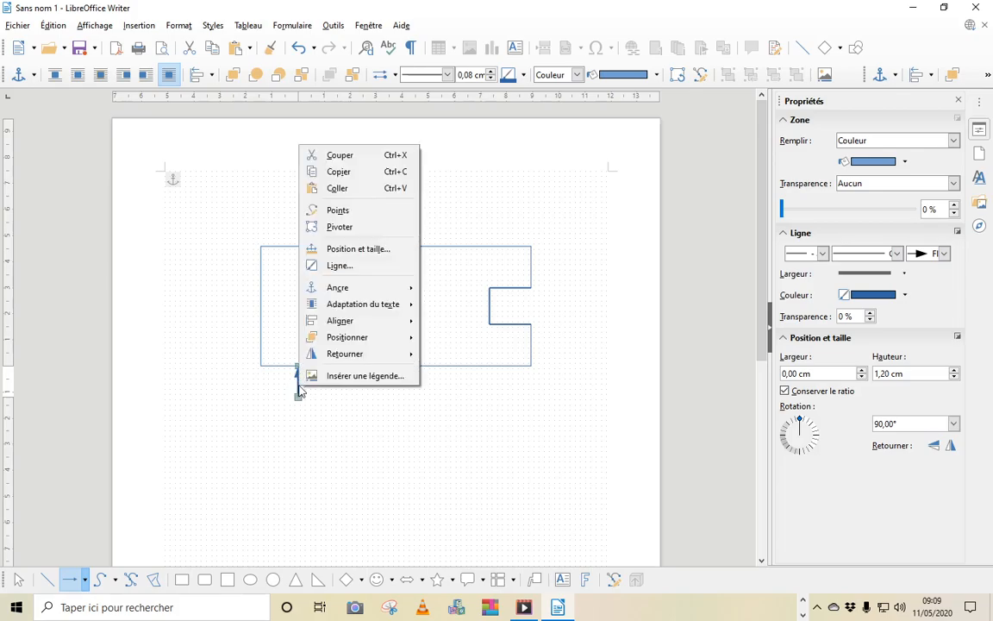
left_click(344, 188)
right_click(299, 381)
left_click(348, 188)
left_click_drag(297, 392, 485, 390)
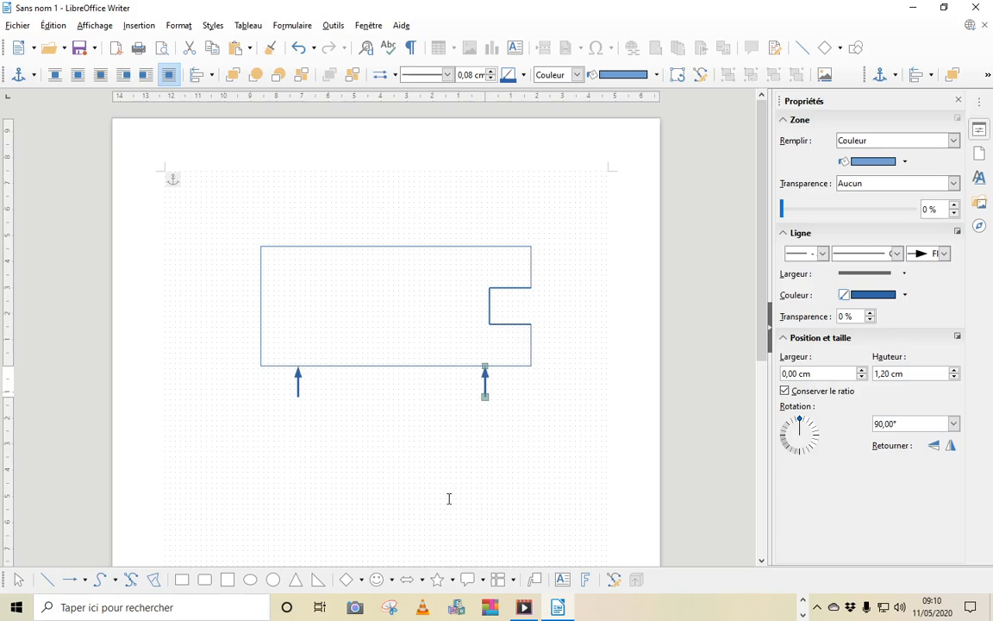
Add a text box containing 1 beside the left arrow, below the shape's lower left corner
left_click(562, 580)
left_click_drag(267, 382, 287, 407)
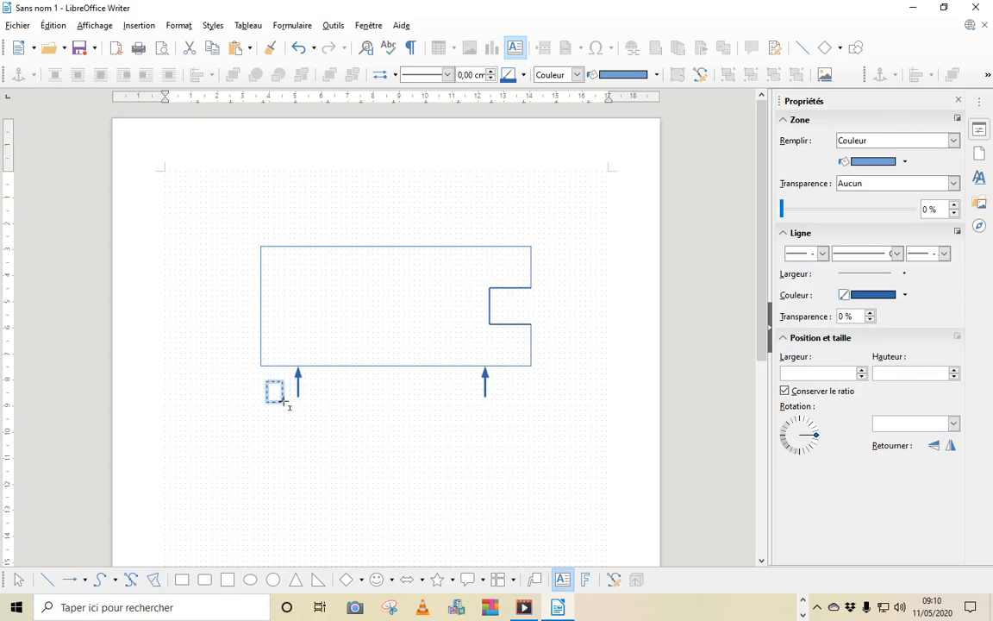
left_click_drag(286, 406, 287, 406)
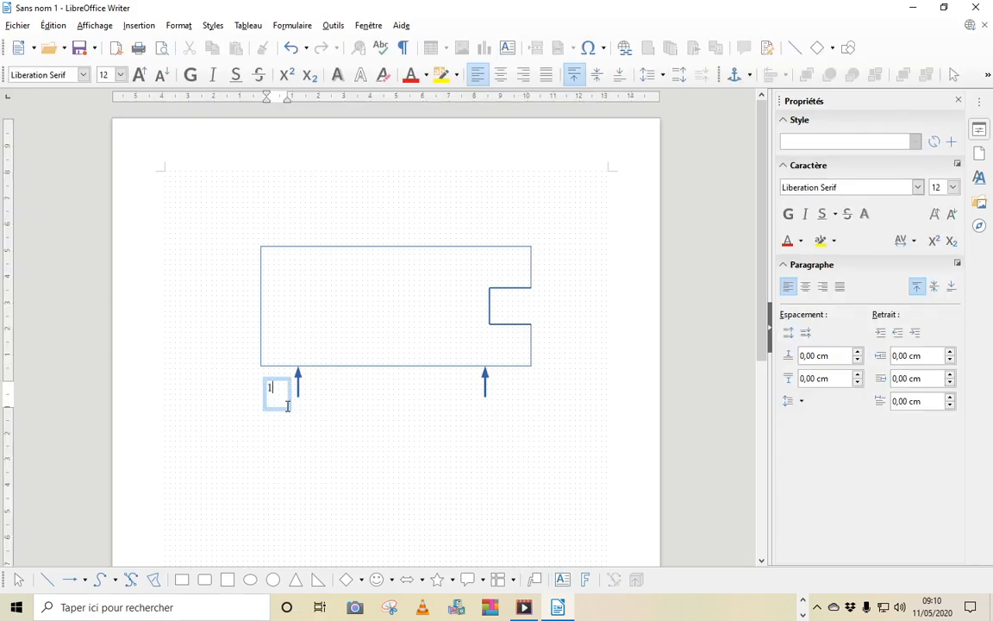
Format the label 1 as bold with font size 16
left_click_drag(283, 387, 267, 387)
left_click(953, 187)
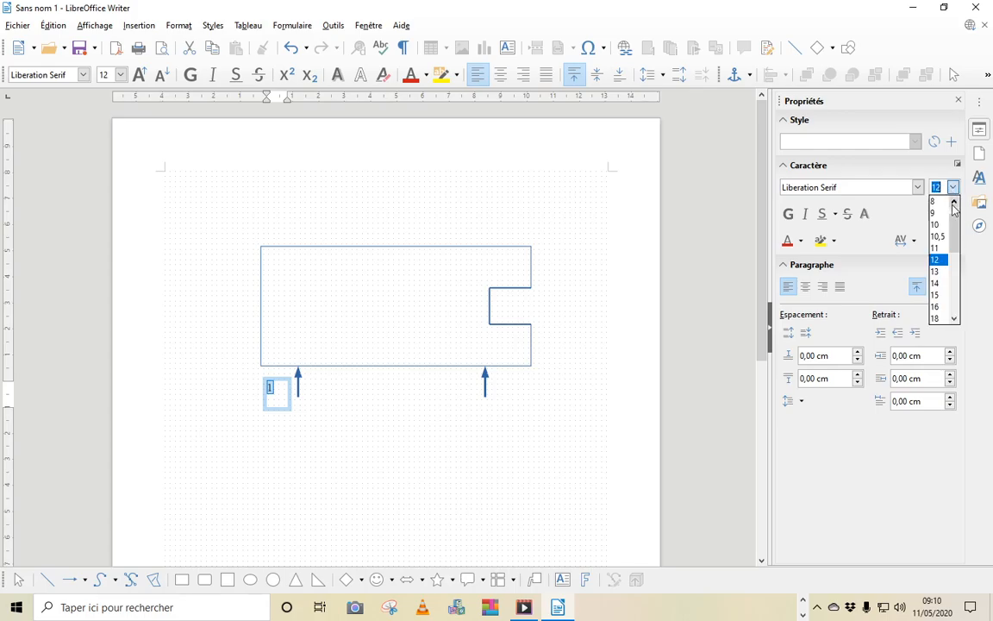
left_click(936, 308)
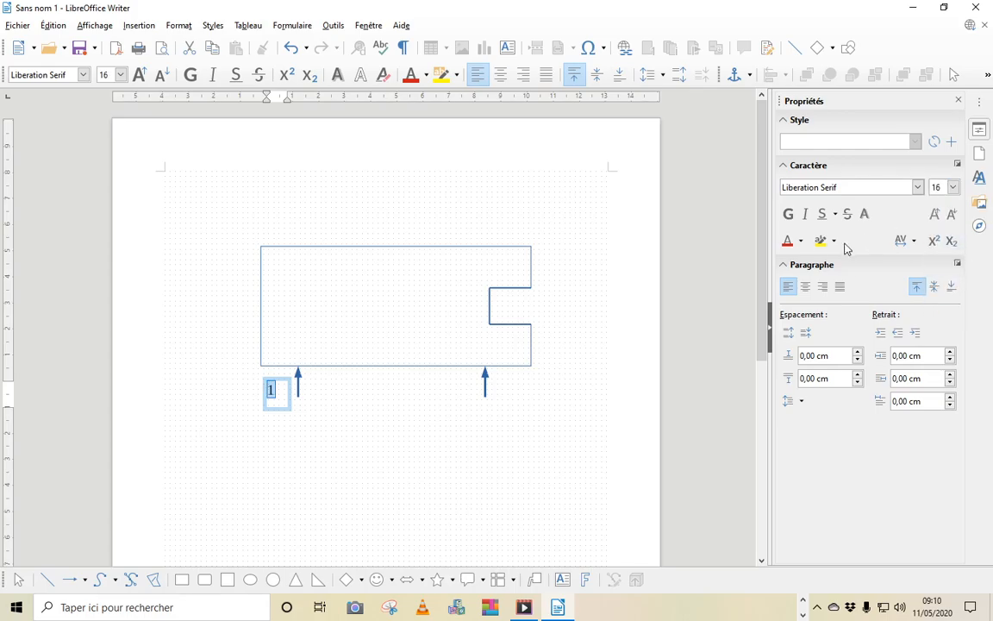
key("ctrl+b")
Shrink the label's text box to 0.40 × 0.80 cm and place it immediately left of the left arrow
left_click(282, 410)
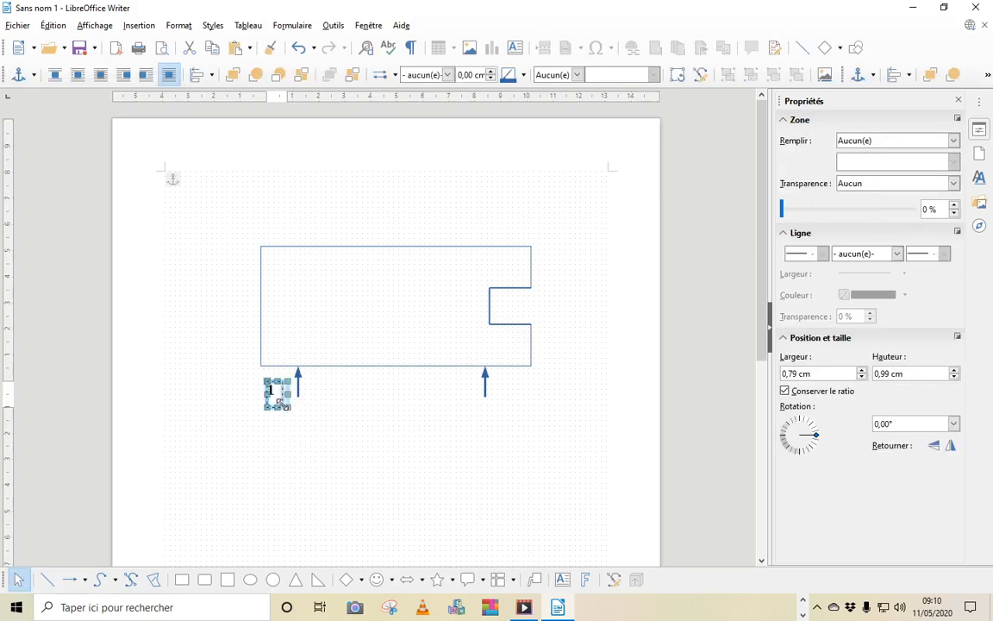
left_click_drag(278, 402, 289, 397)
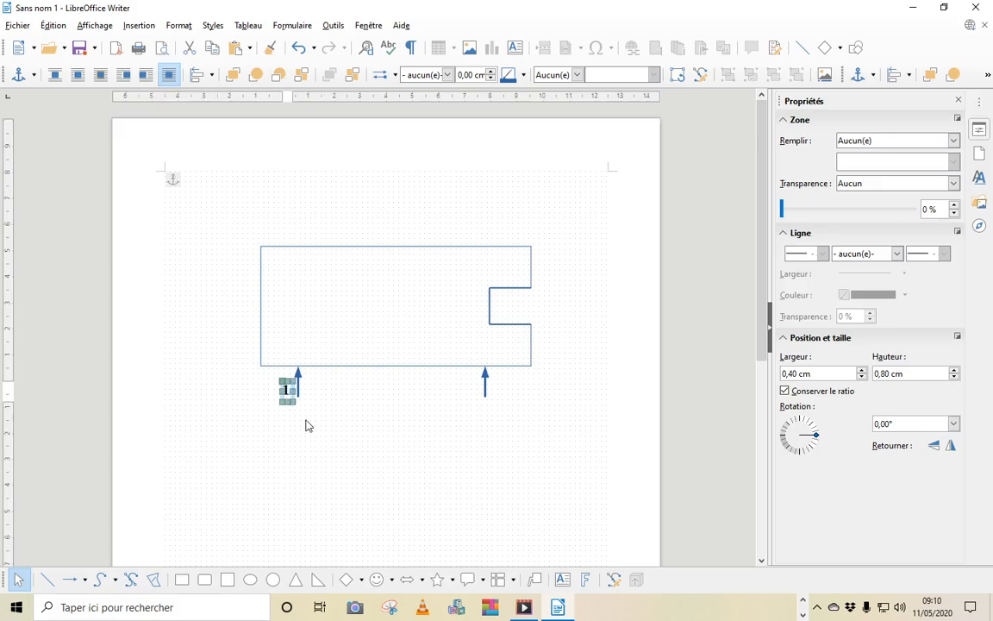
left_click(306, 420)
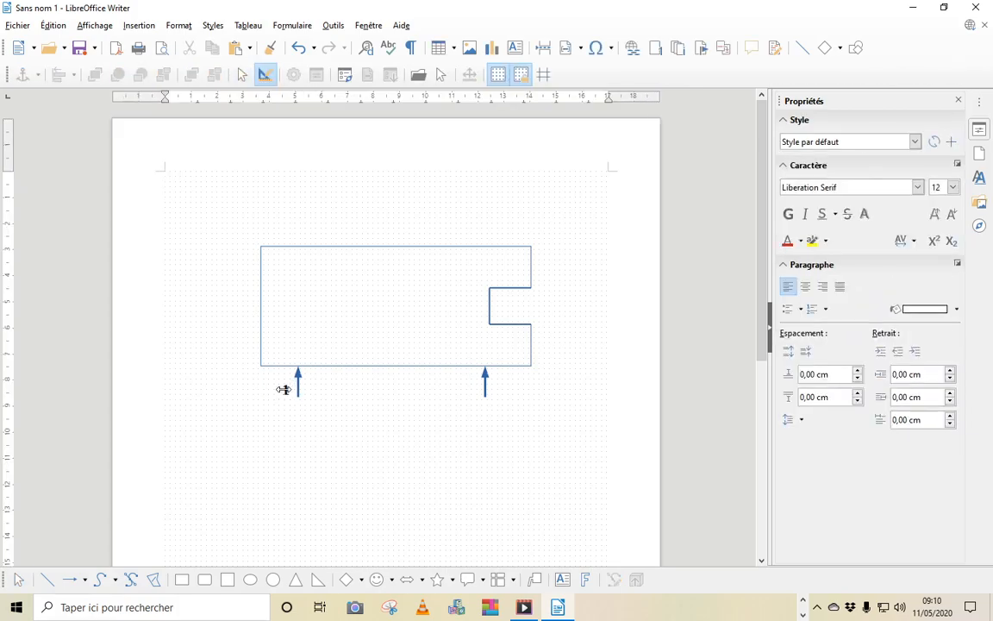
Duplicate the label 1 and place the copy immediately left of the right arrow
left_click(287, 393)
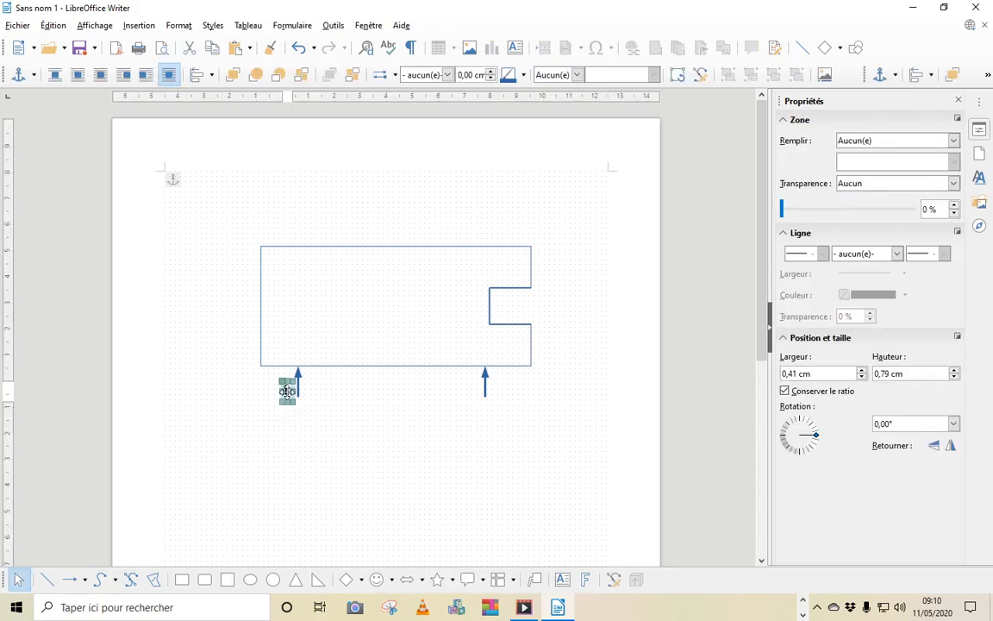
right_click(287, 392)
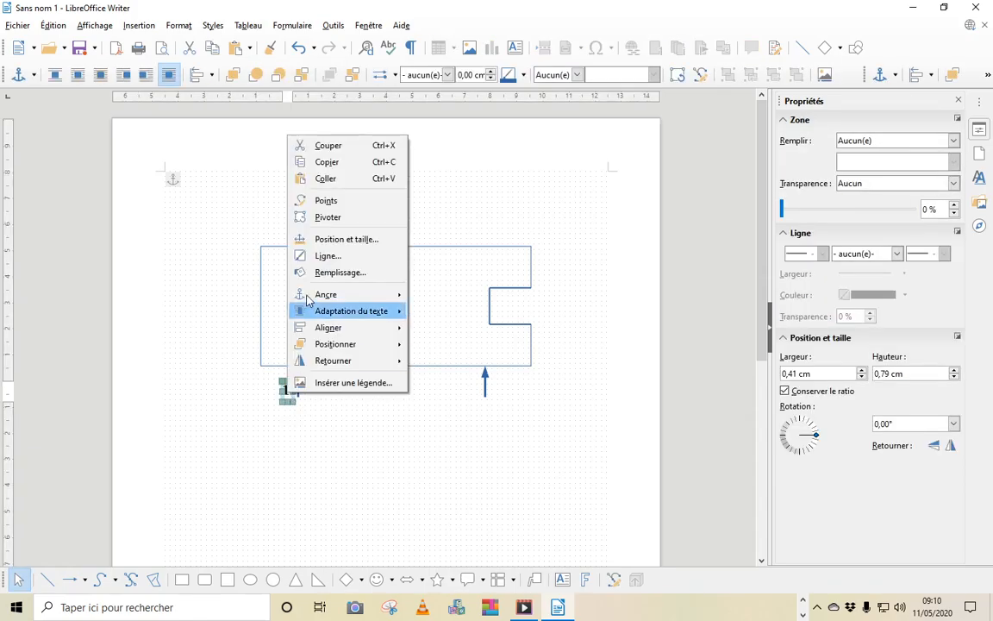
left_click(339, 167)
right_click(285, 387)
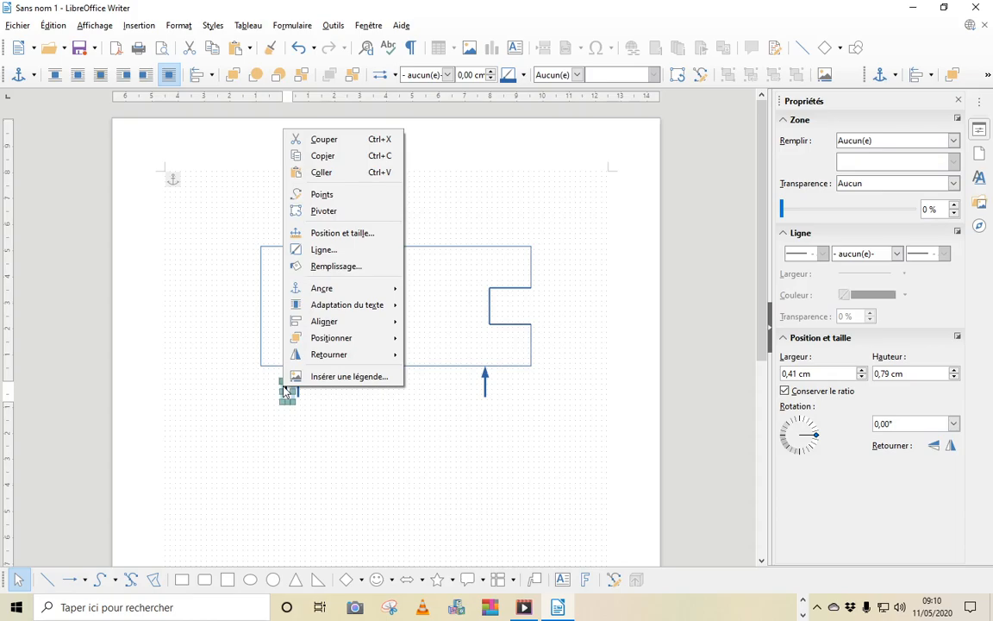
left_click(322, 173)
left_click_drag(288, 389, 473, 396)
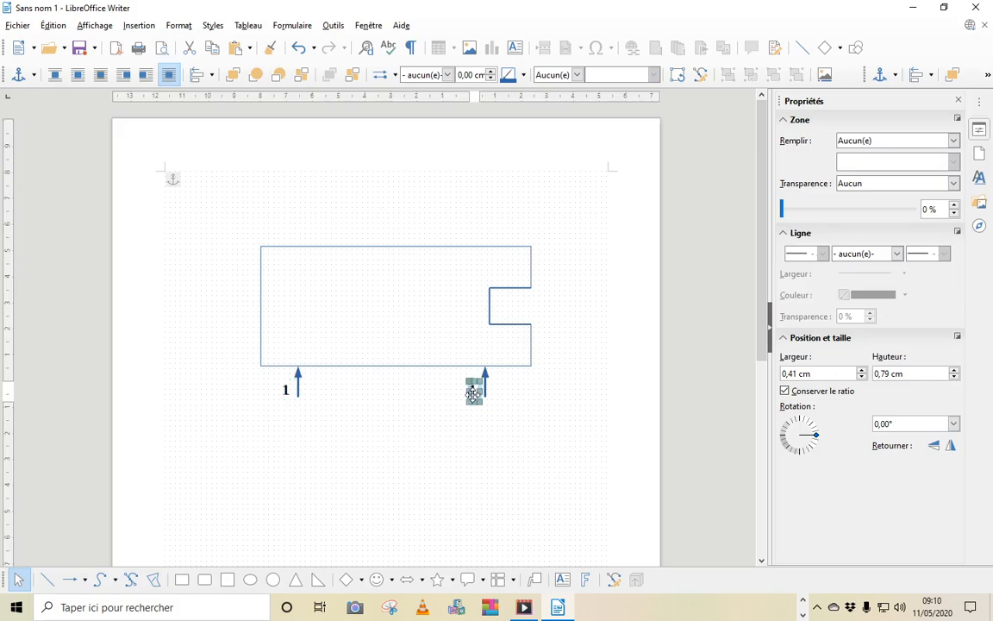
Duplicate the label beside the right arrow and place the copy on that arrow's other side
right_click(473, 396)
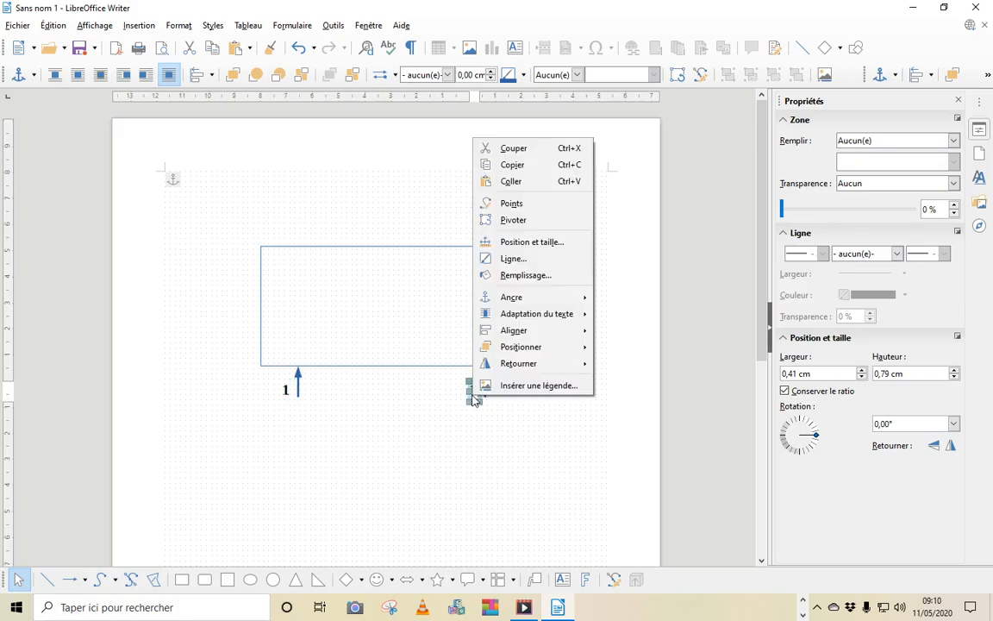
left_click(508, 169)
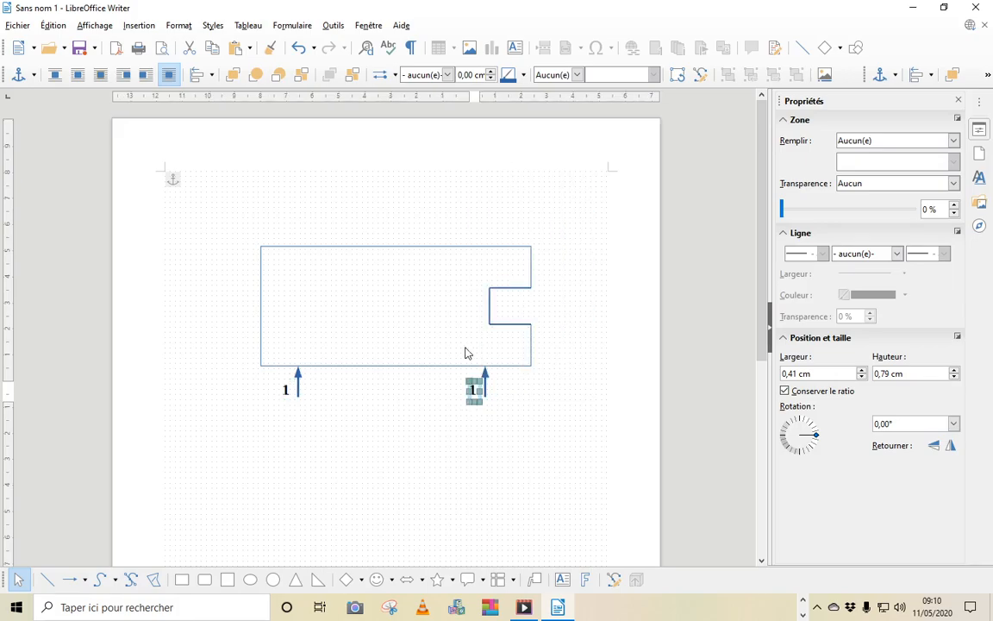
right_click(474, 394)
left_click(473, 164)
left_click_drag(473, 391, 494, 392)
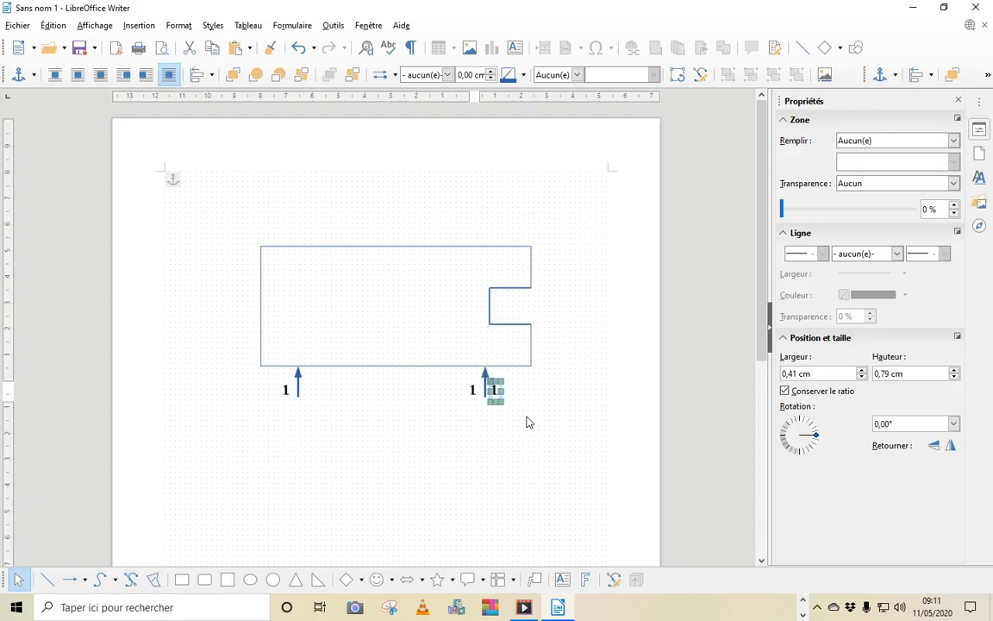
left_click(529, 428)
key("ctrl+v")
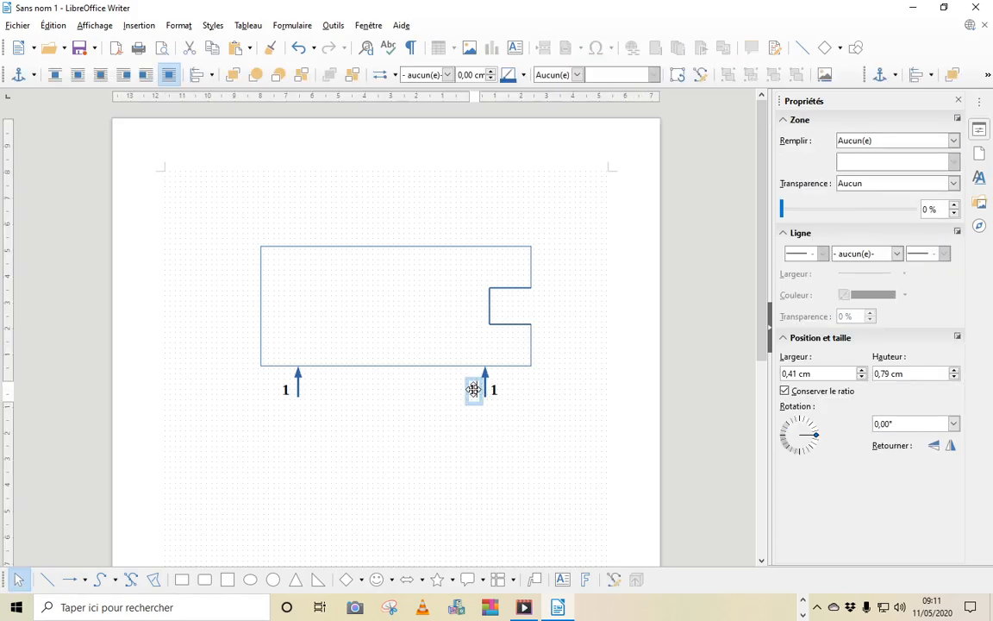
Change the label left of the right arrow to 2 and the label right of it to 3
left_click(474, 390)
key("BackSpace")
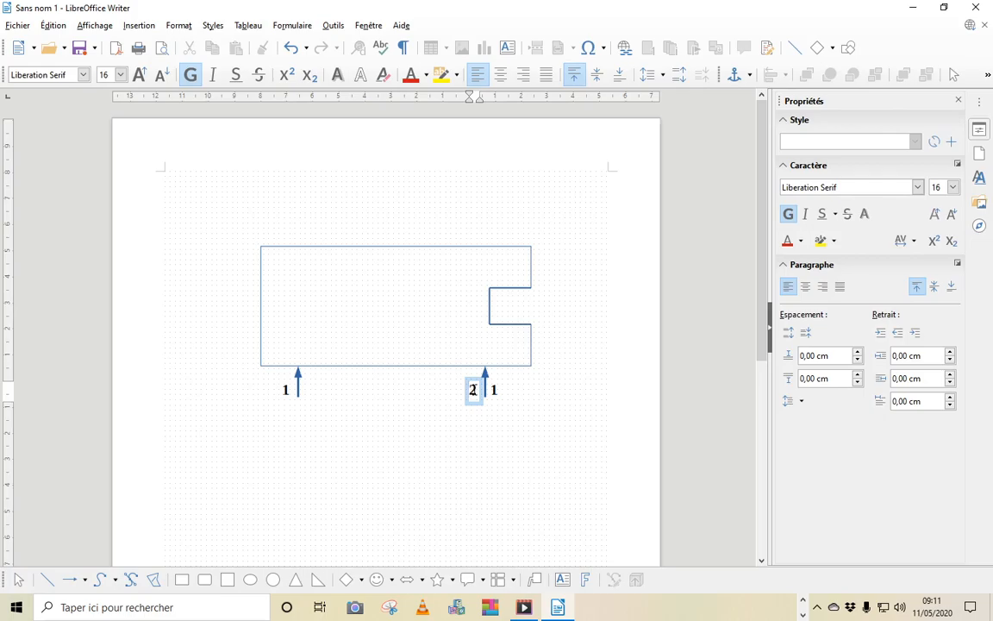
type("2")
left_click(494, 390)
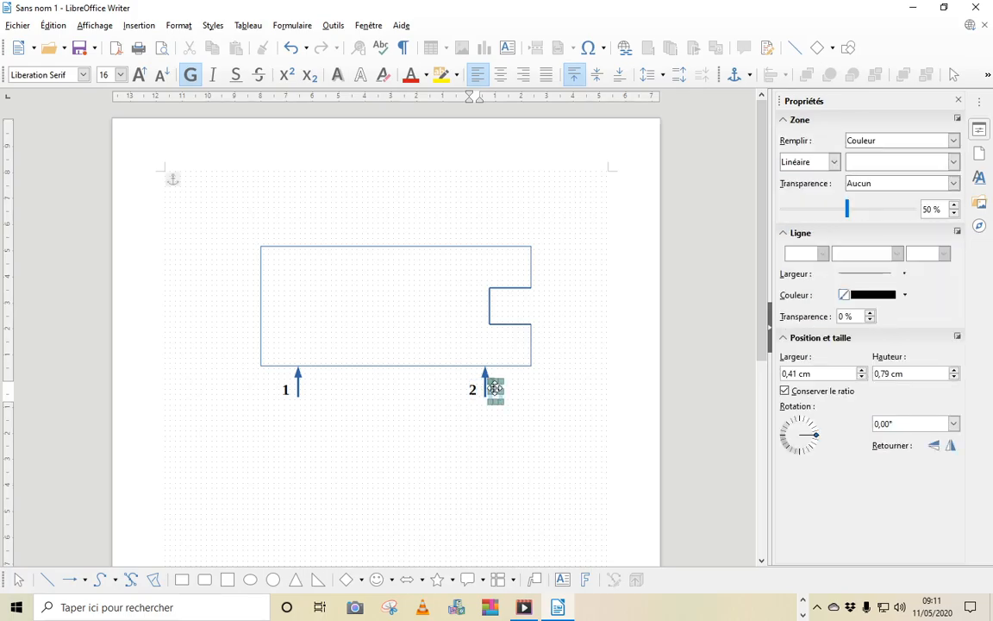
left_click(496, 389)
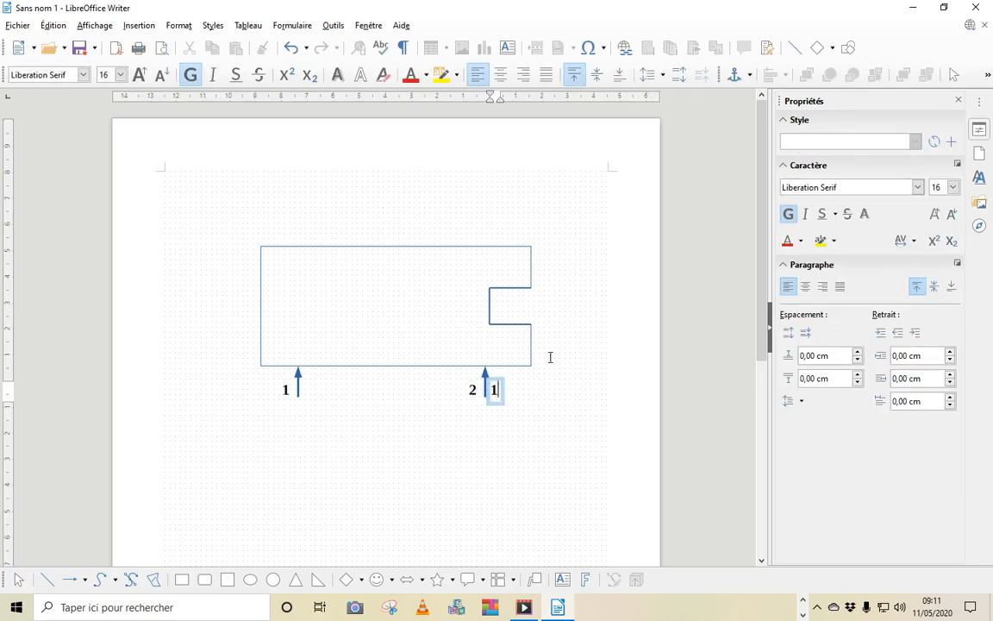
left_click(614, 388)
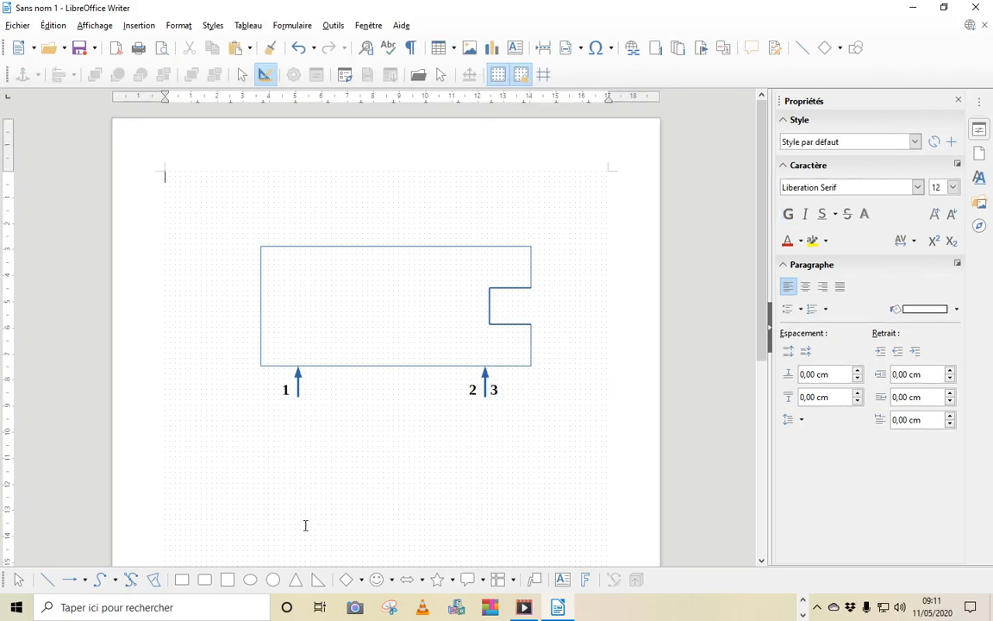
Duplicate the left arrow and make the copy a horizontal, left-pointing arrow 1.40 cm long above the shape's upper right corner
left_click(70, 579)
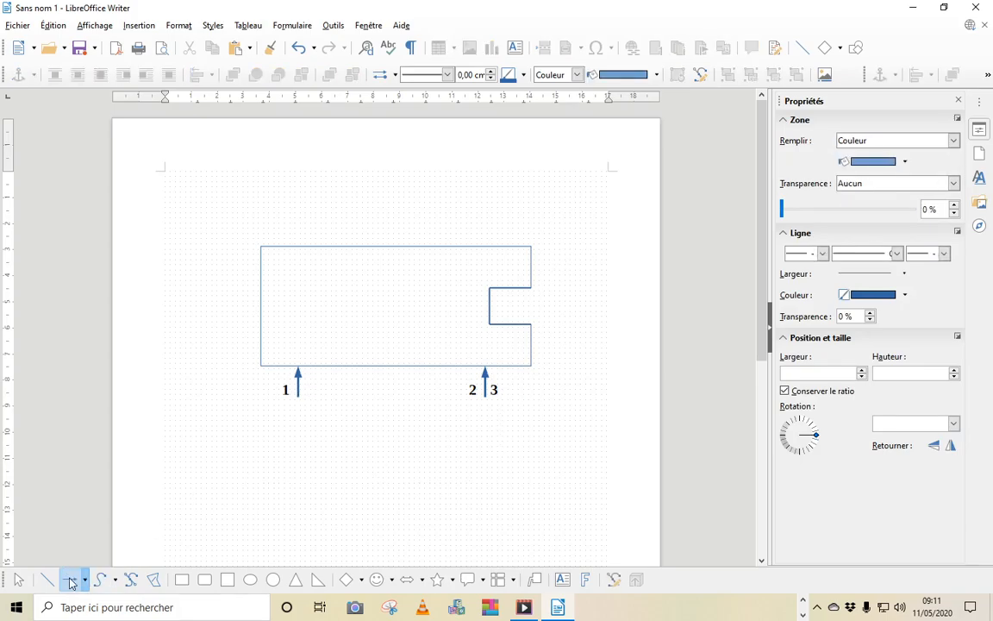
left_click(71, 580)
left_click(298, 385)
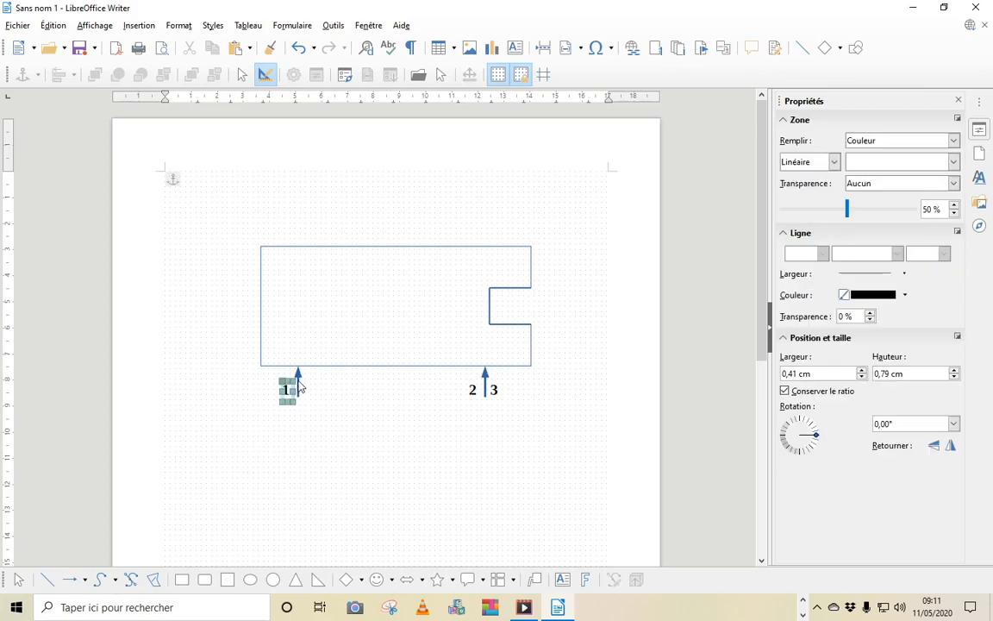
right_click(298, 376)
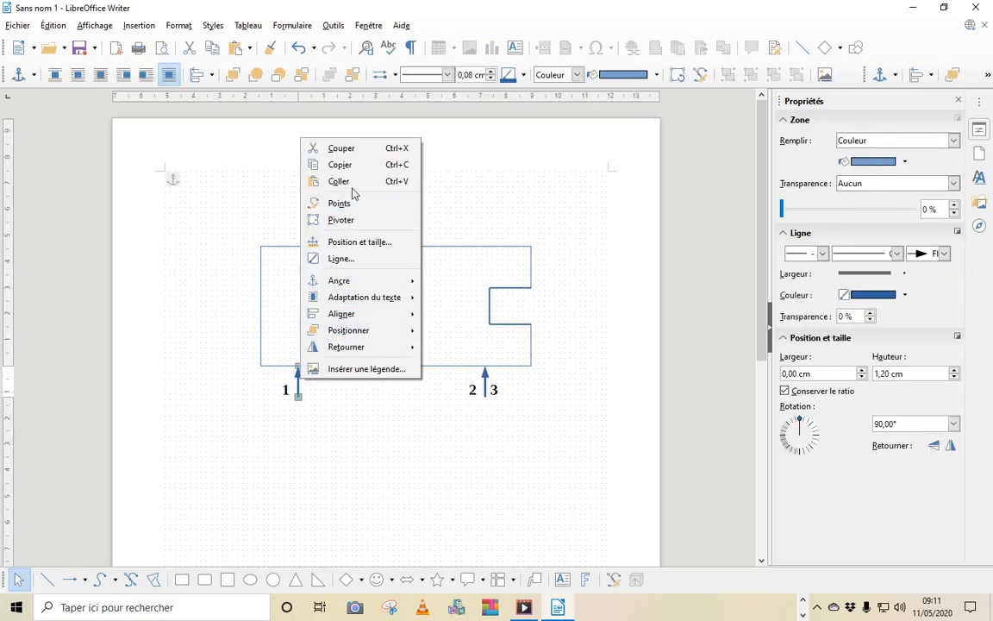
left_click(352, 165)
right_click(297, 374)
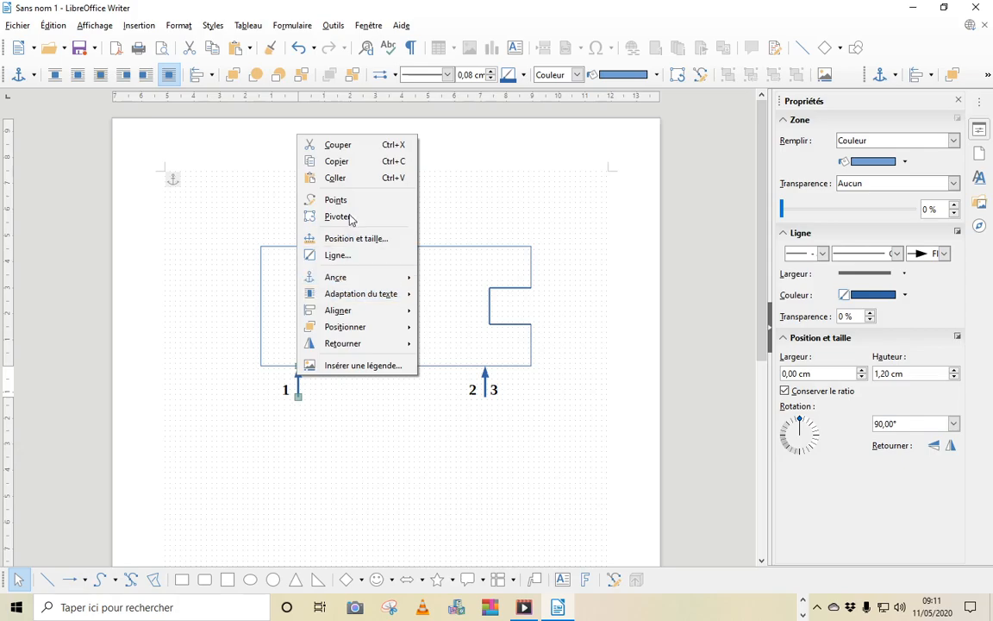
left_click(340, 180)
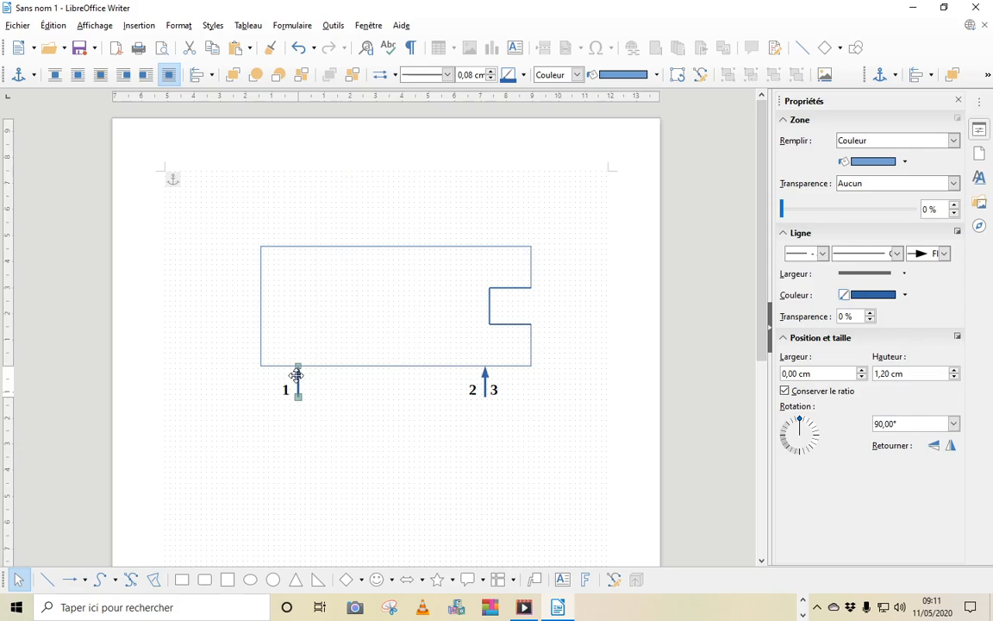
left_click_drag(296, 377, 569, 215)
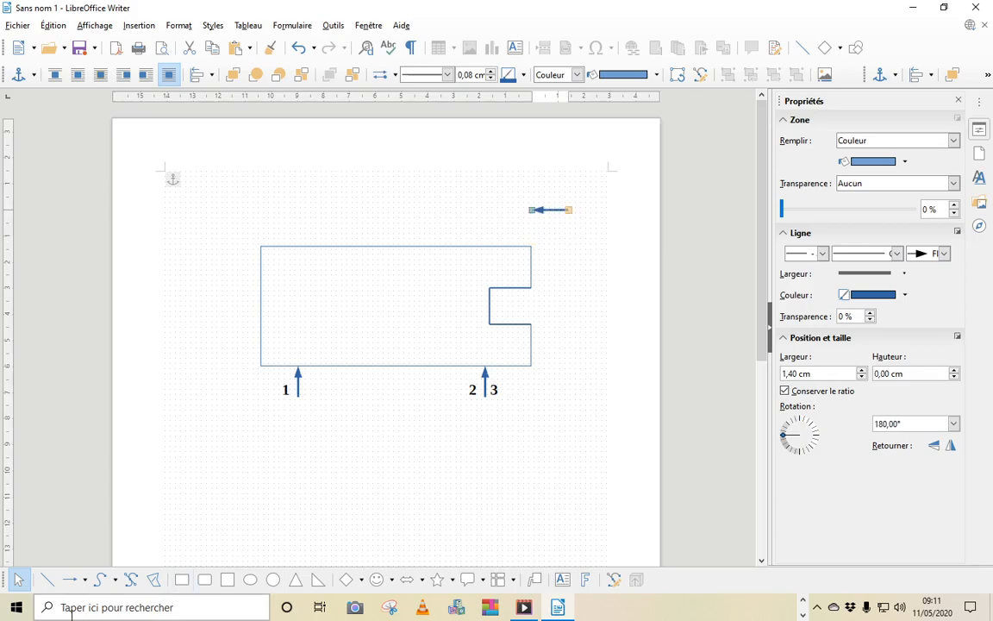
Draw a straight vertical line from the shape's upper right corner up past the tip of the horizontal arrow
left_click(47, 579)
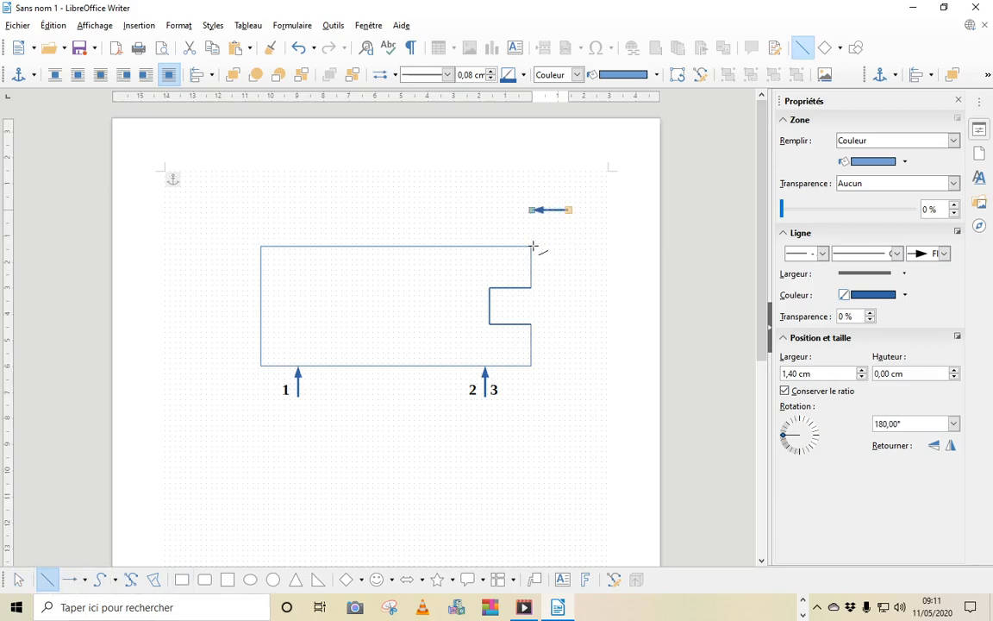
left_click_drag(532, 245, 532, 200)
left_click(604, 328)
Duplicate the label 3, place the copy above the horizontal arrow and widen its text box to 1.20 cm
left_click(493, 390)
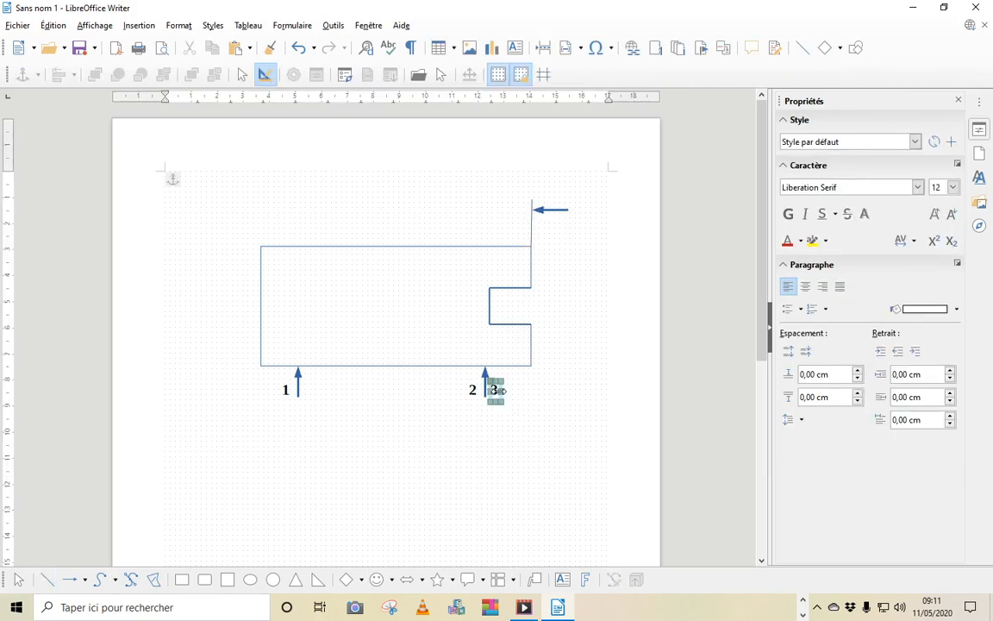
right_click(493, 389)
left_click(535, 161)
right_click(495, 392)
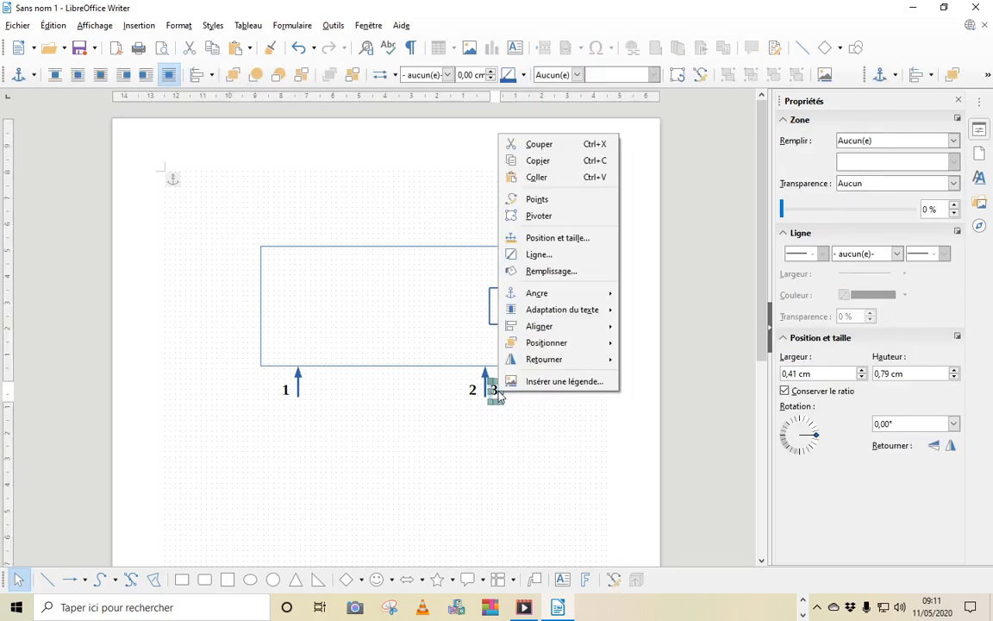
left_click(536, 176)
left_click_drag(493, 390, 517, 338)
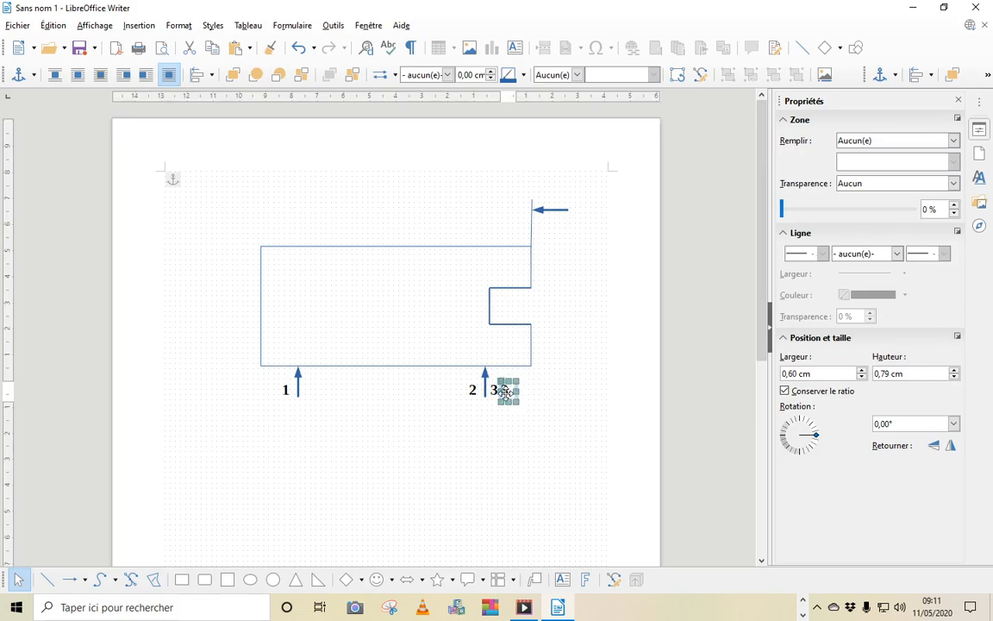
left_click_drag(507, 393, 574, 193)
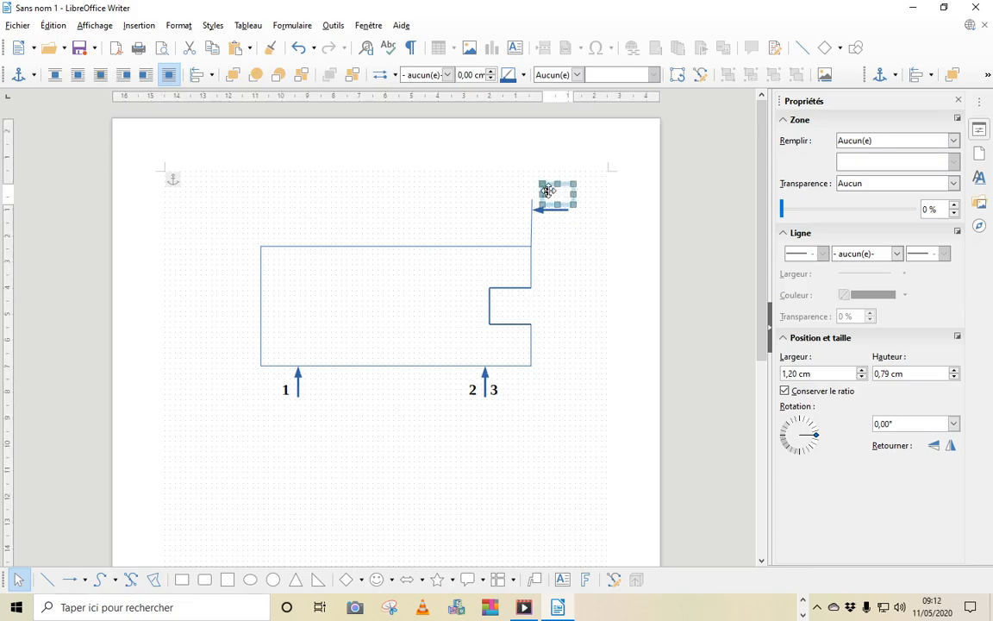
Change the text of the label above the horizontal arrow to 4/5
double_click(548, 190)
key("BackSpace")
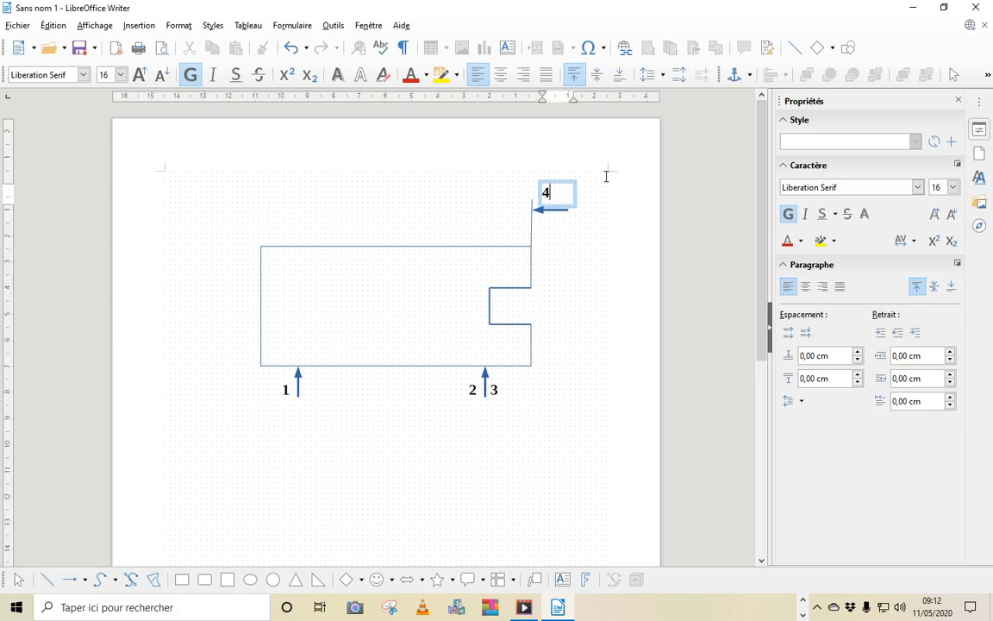
left_click(590, 265)
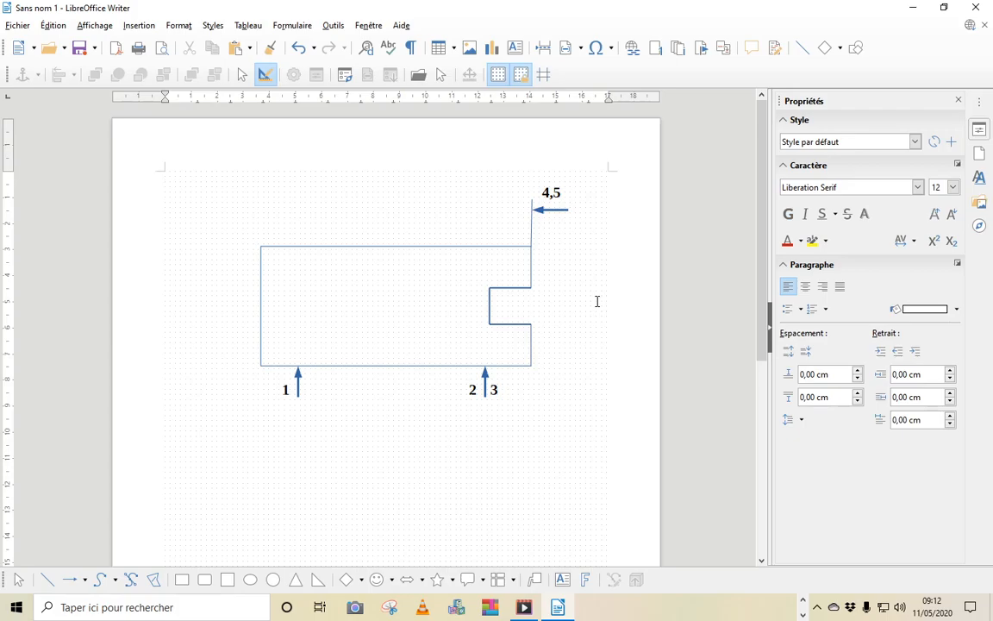
double_click(552, 193)
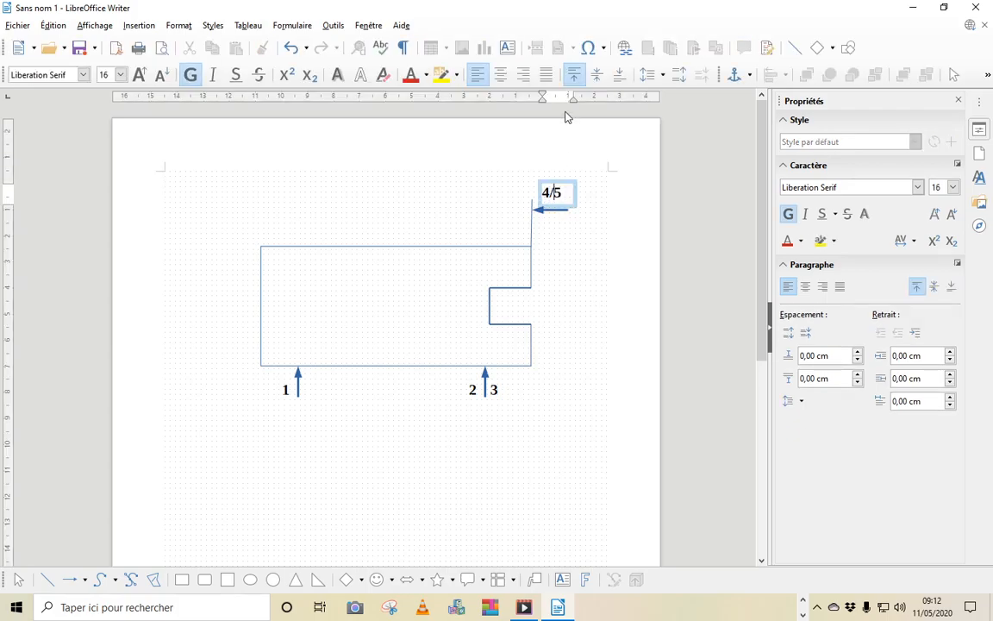
left_click(563, 404)
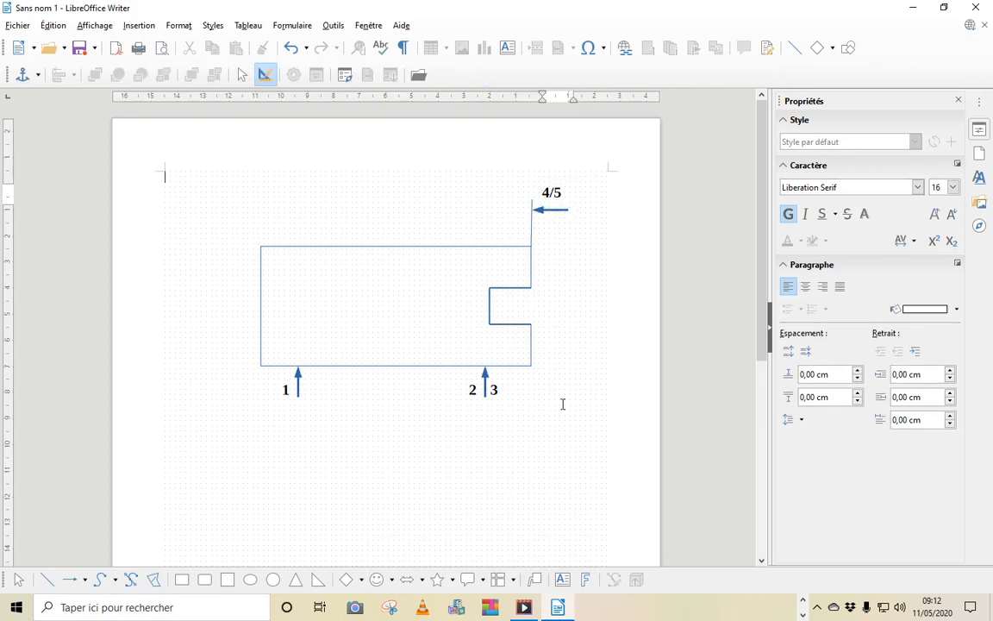
Reduce the 4/5 label's text box to 0.65 cm high and move it down until it sits just above the horizontal arrow
left_click(552, 195)
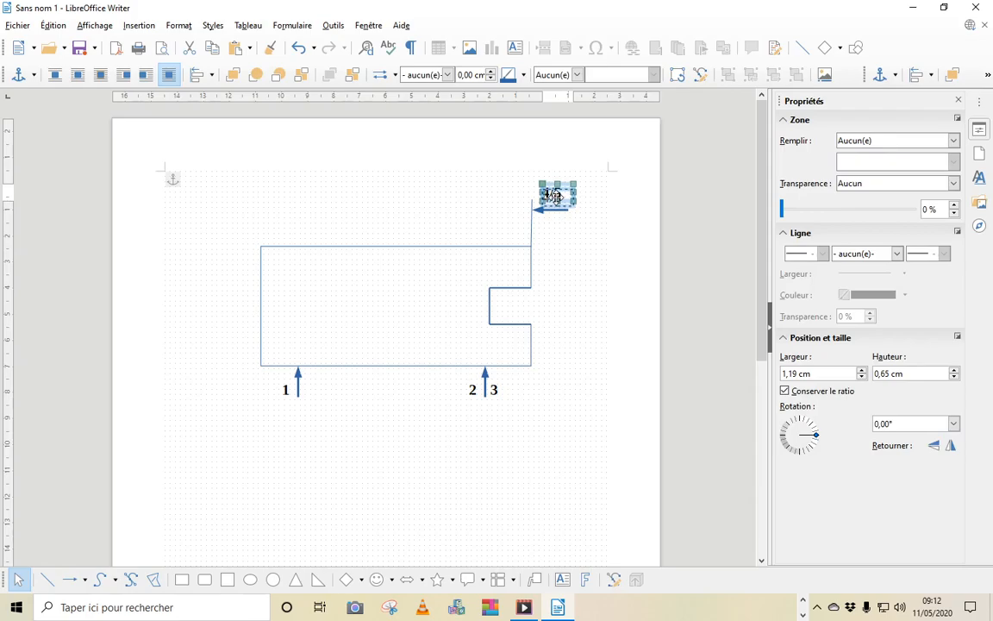
left_click_drag(558, 196, 558, 205)
left_click(594, 307)
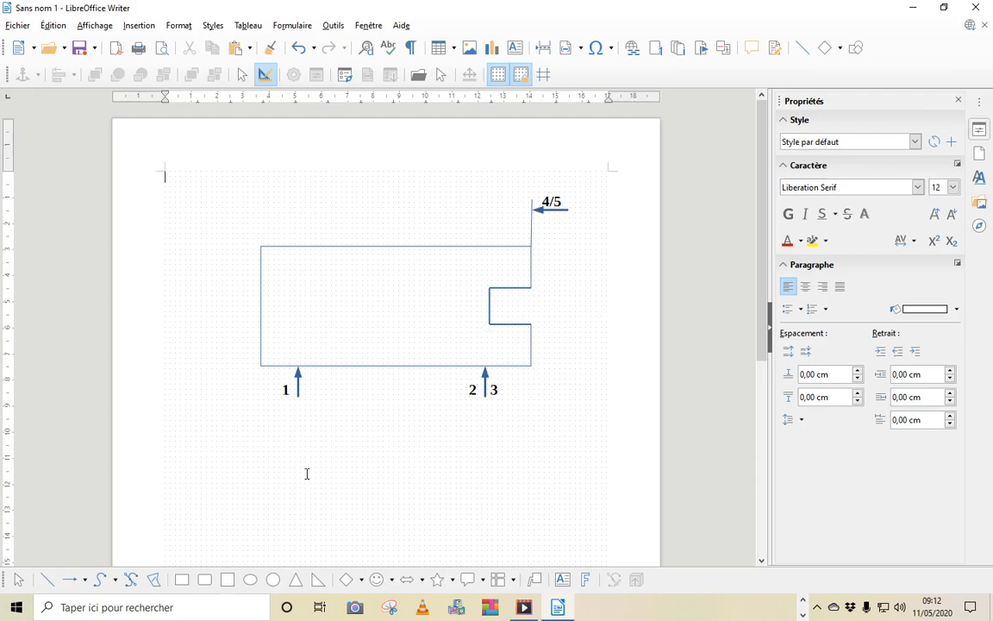
Draw a rectangle about 2.6 × 1.2 cm standing on the middle of the shape's top edge and fill it with white
left_click(182, 579)
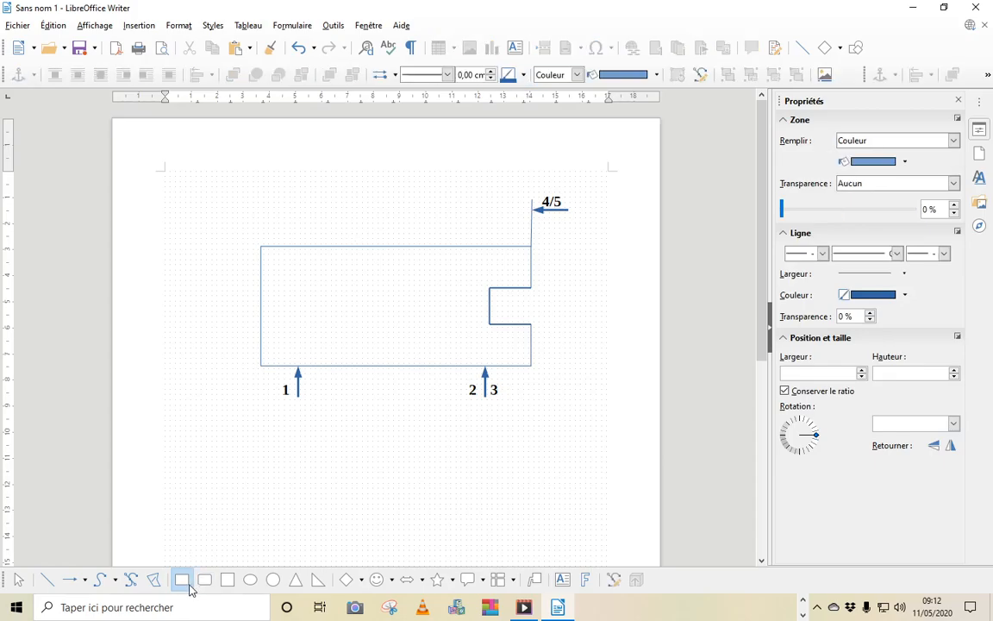
mouse_move(346, 214)
left_mouse_down()
mouse_move(449, 245)
mouse_move(414, 247)
mouse_move(422, 230)
left_mouse_up()
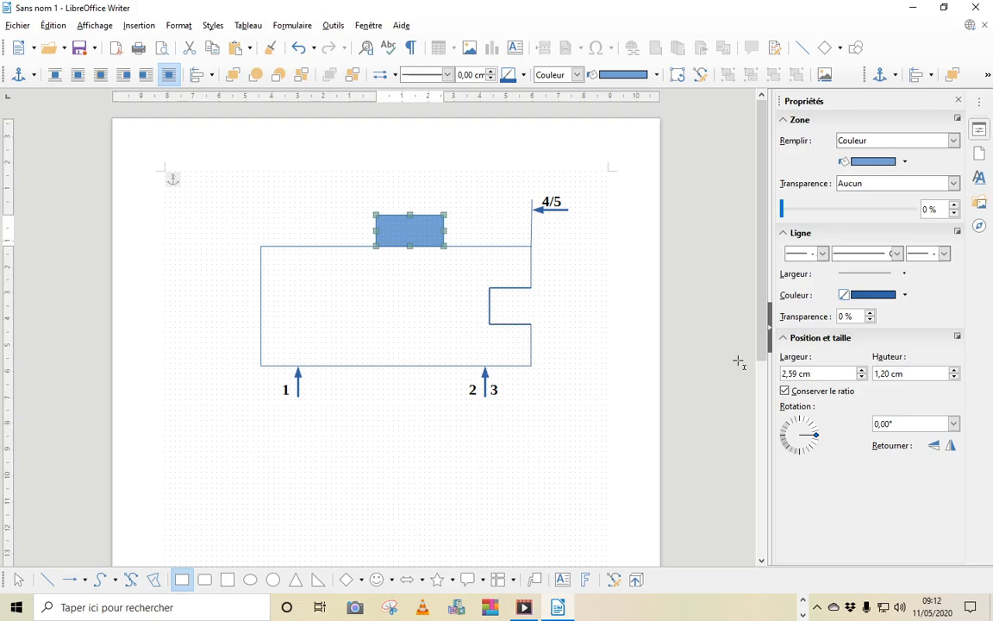
left_click(904, 161)
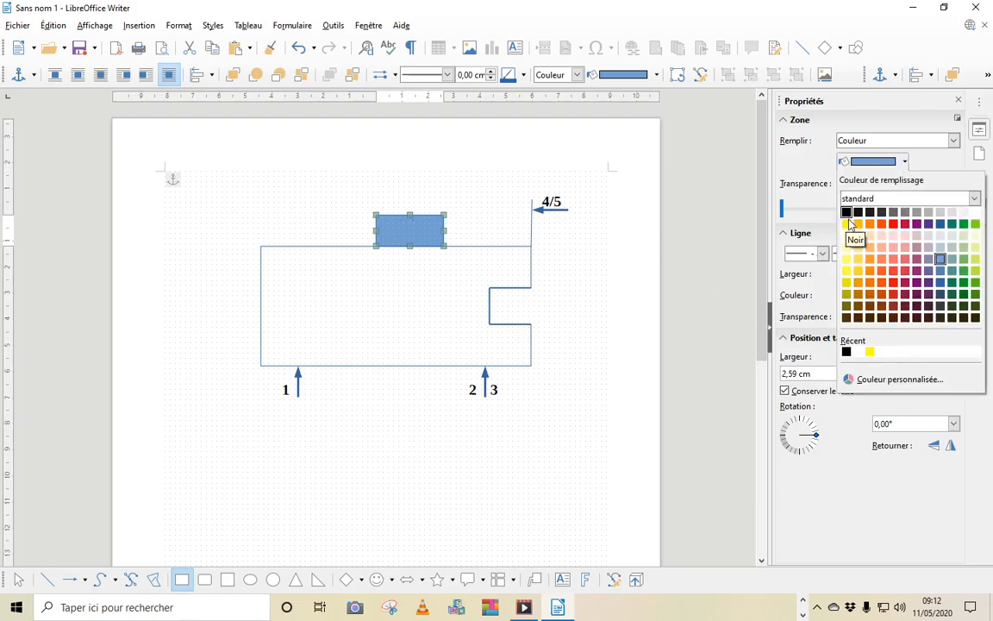
left_click(972, 213)
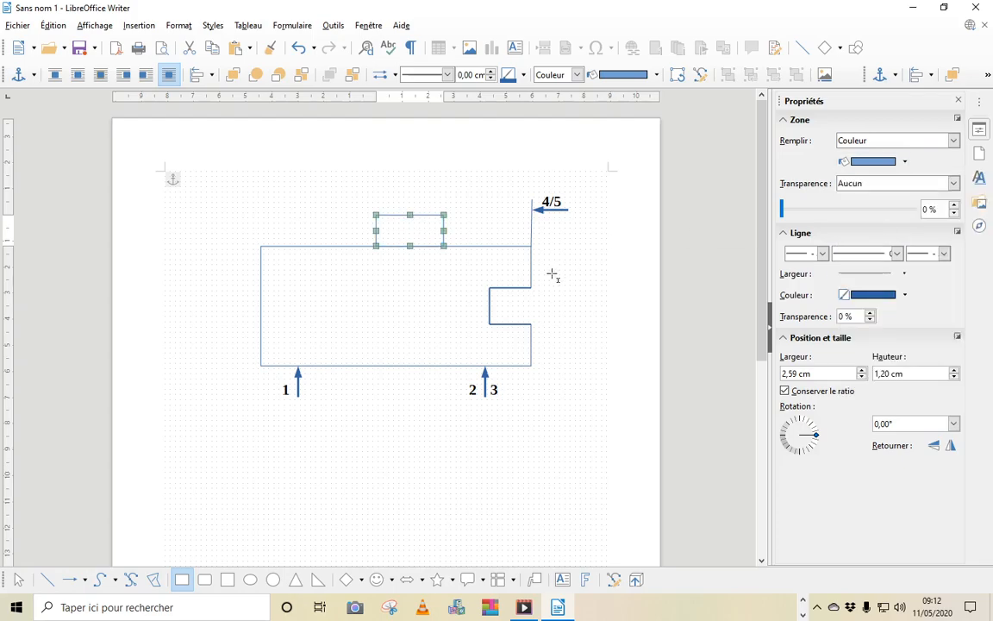
left_click(407, 287)
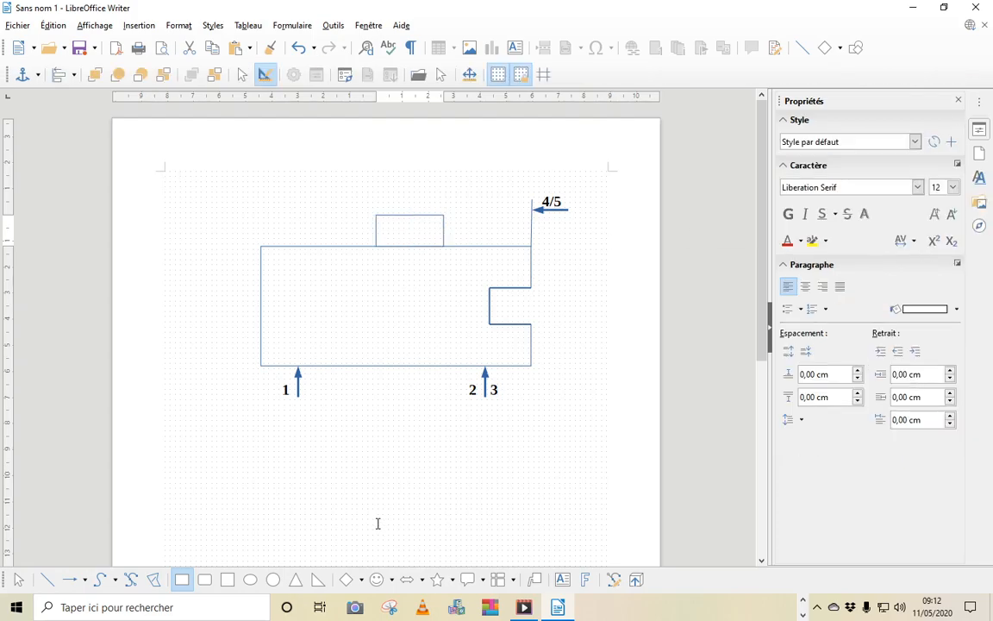
Draw a small S-shaped curve rising from the middle of the small rectangle's top edge
left_click(102, 578)
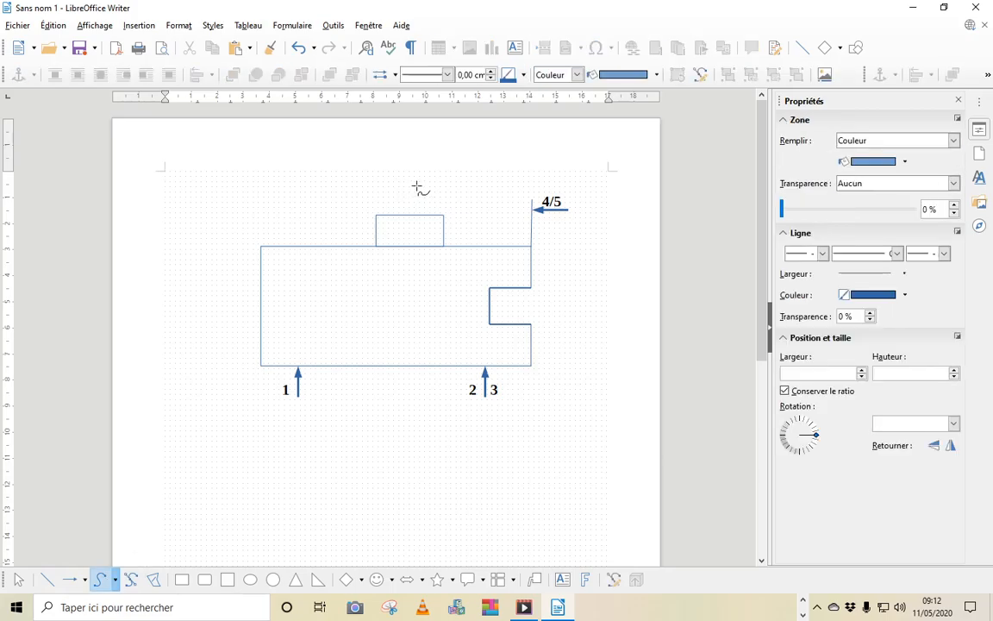
left_click_drag(407, 183, 414, 208)
double_click(415, 214)
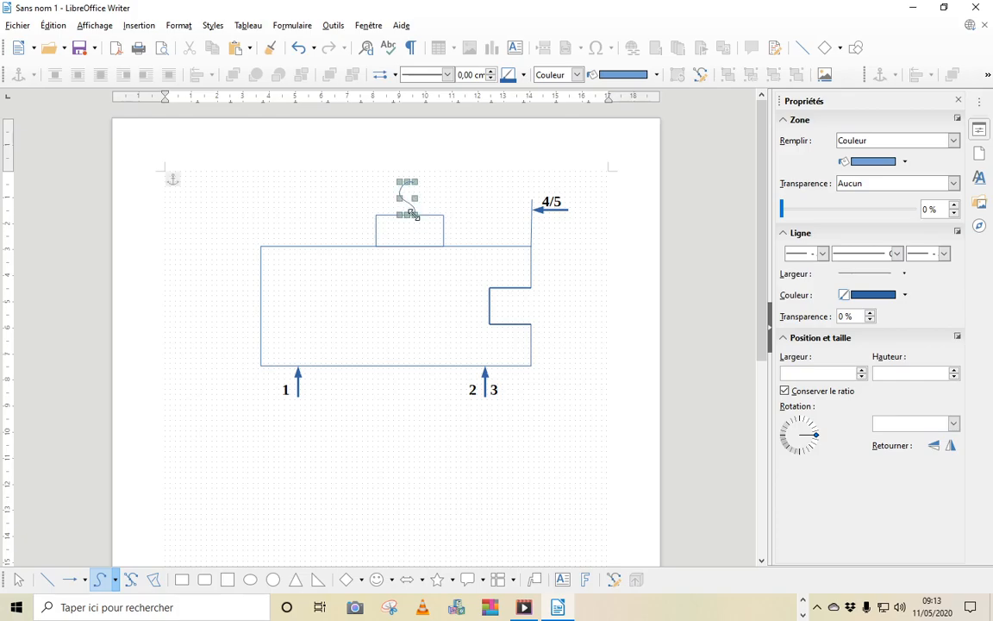
left_click(571, 291)
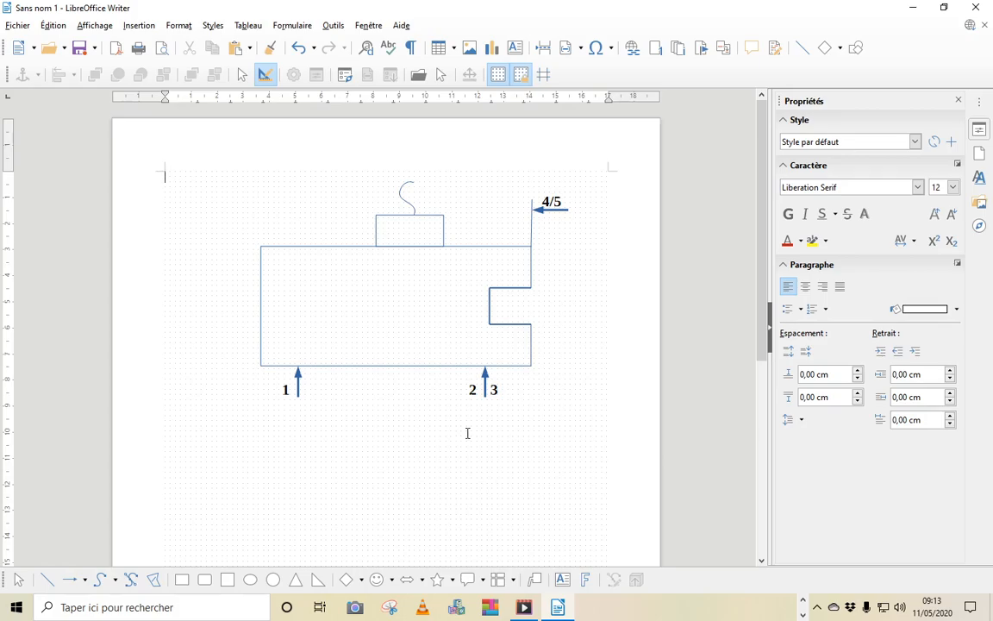
Move the vertical arrow and its labels 2 and 3 left along the shape's bottom edge, clear of the notch
left_click(477, 389)
left_click_drag(477, 385, 434, 387)
left_click(486, 378)
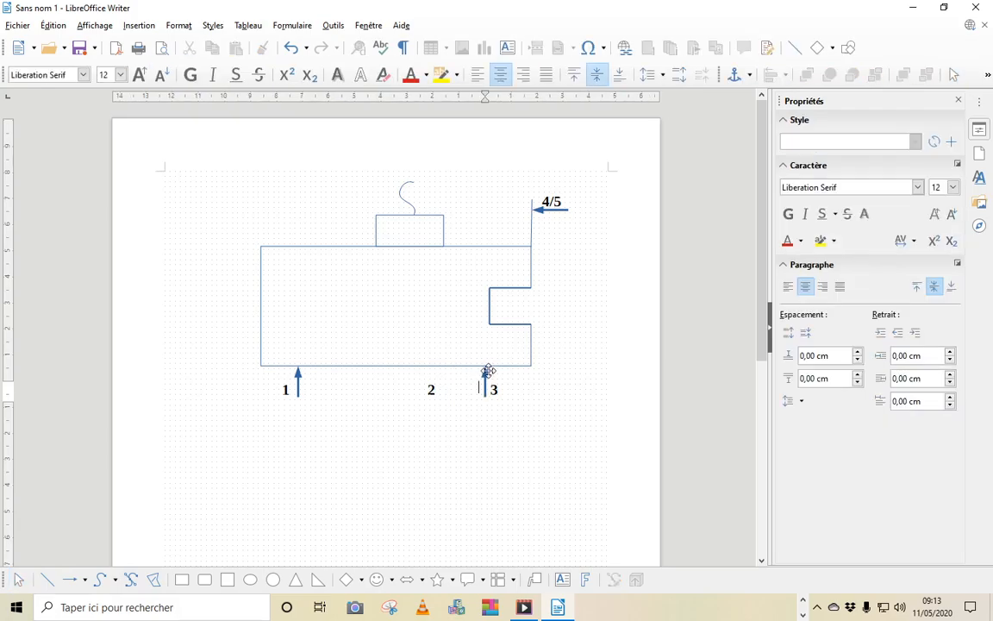
left_click(487, 372)
mouse_move(438, 379)
left_mouse_down()
mouse_move(463, 389)
mouse_move(451, 389)
left_mouse_up()
left_click(494, 389)
left_click(556, 475)
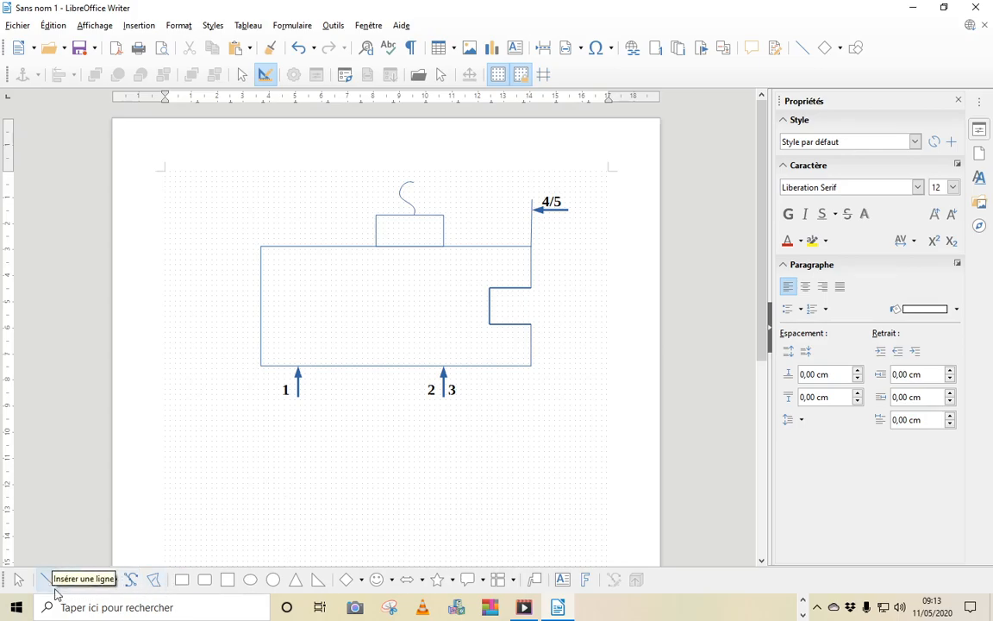
Try to dimension the notch depth with a dimension line (Ligne de cote) at the shape's bottom edge and move it below the edge
left_click(85, 585)
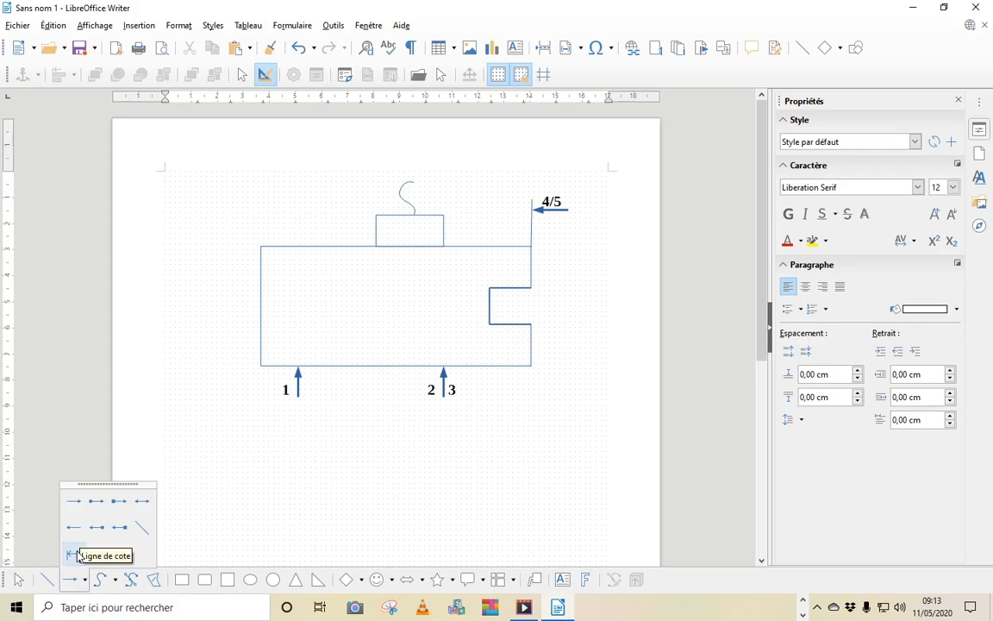
left_click(75, 555)
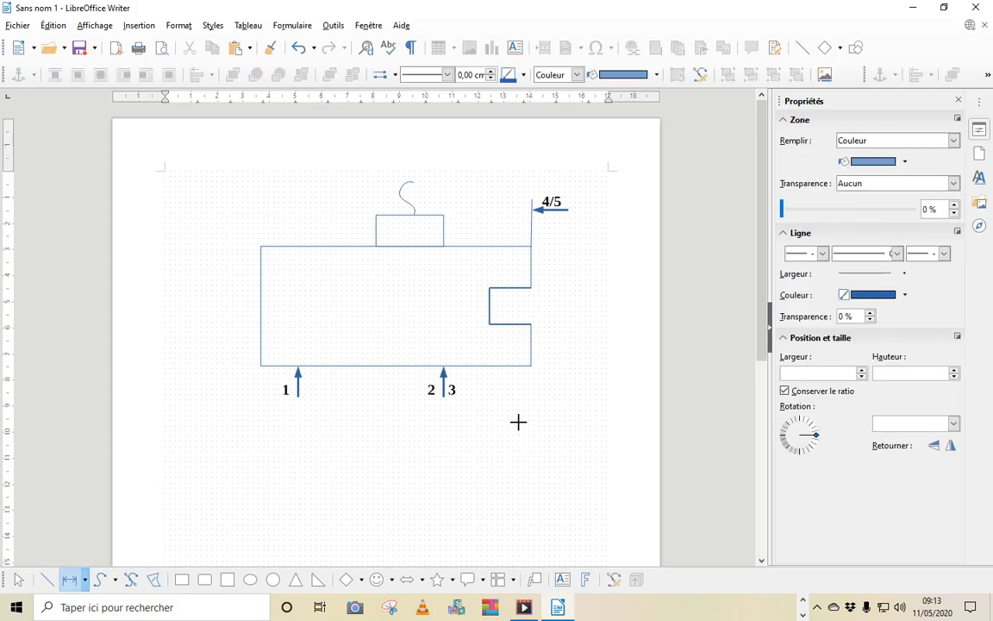
left_click(491, 365)
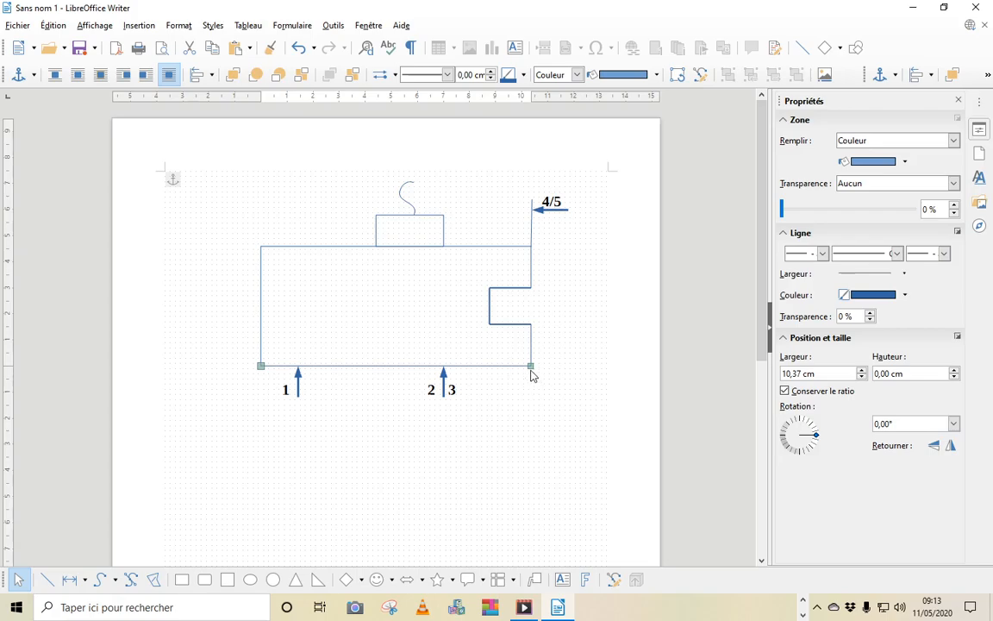
left_click(68, 580)
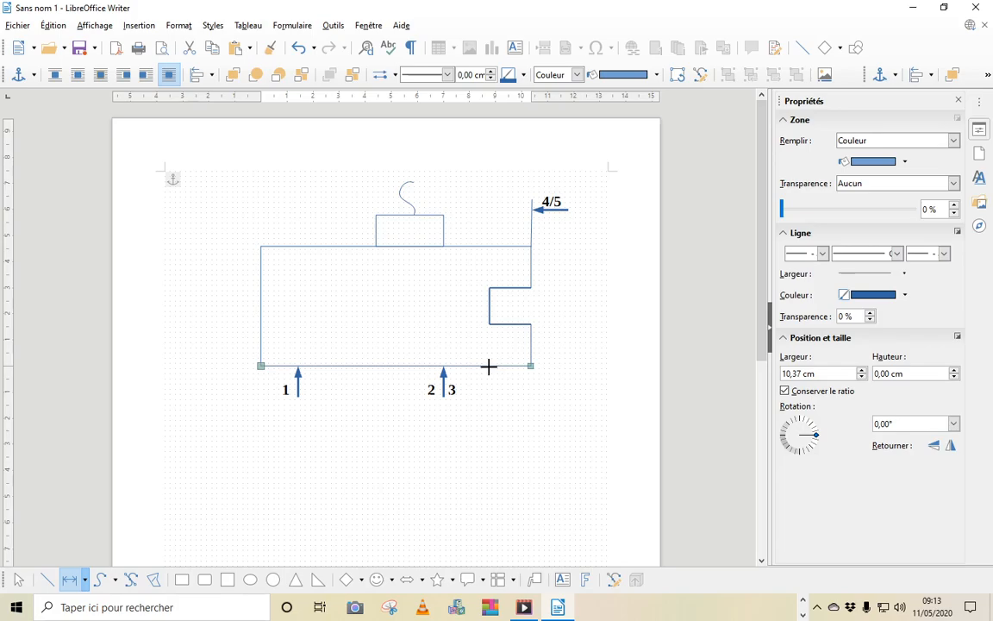
left_click_drag(488, 366, 517, 343)
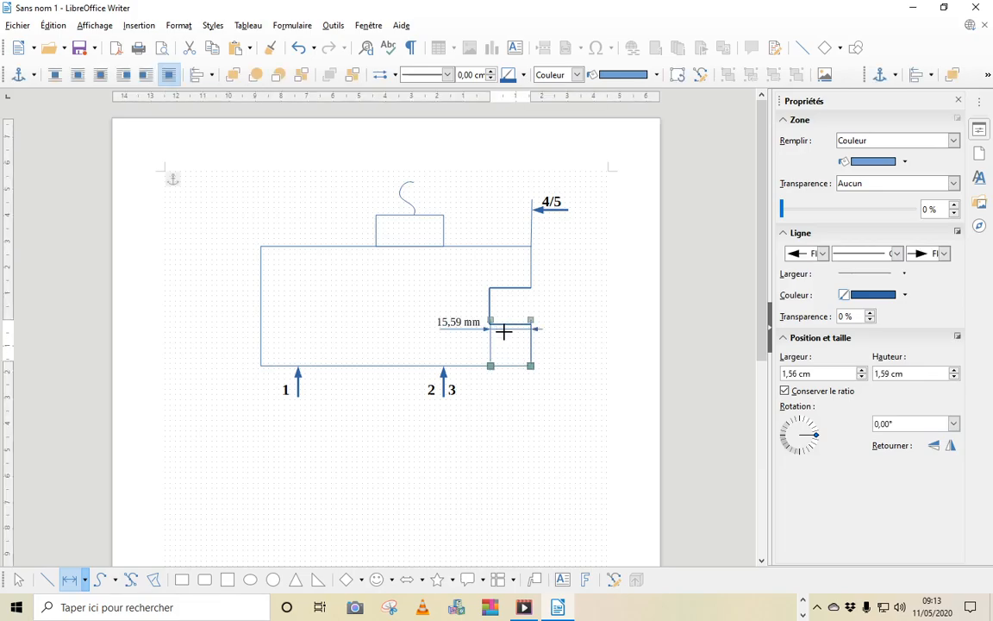
left_click_drag(506, 328, 491, 375)
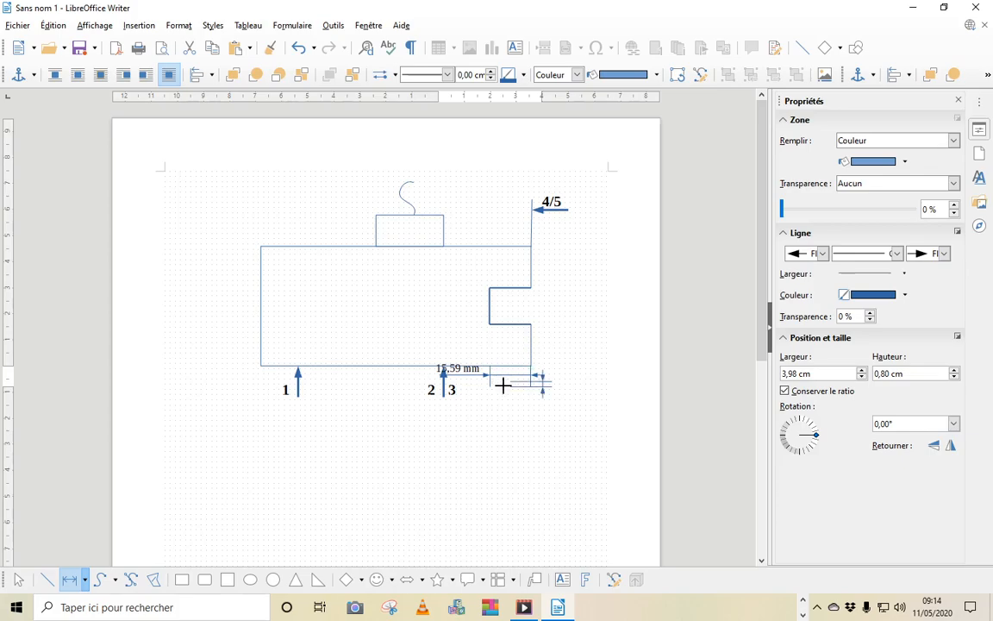
Delete the slanted stray dimension line and the misaligned notch-depth dimension below the shape
left_click(501, 389)
left_click_drag(501, 390, 495, 419)
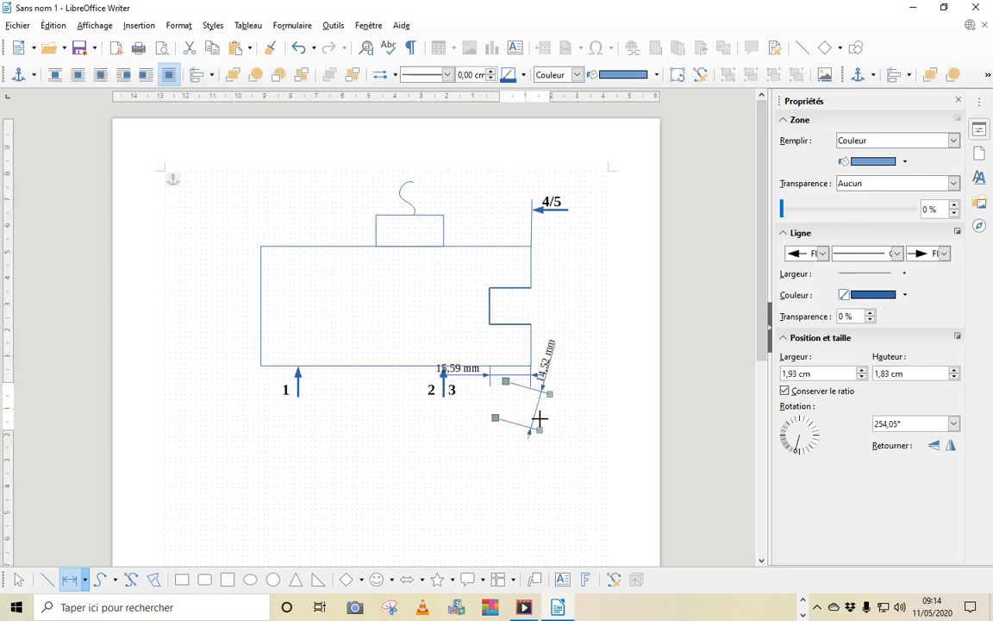
key("Delete")
left_click(506, 376)
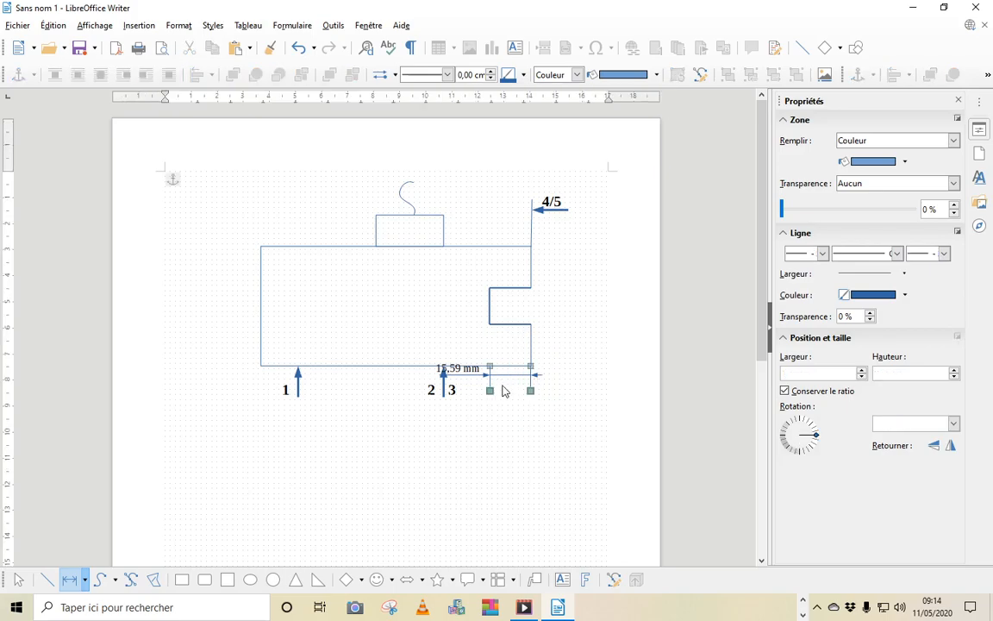
mouse_move(492, 393)
left_mouse_down()
mouse_move(496, 405)
mouse_move(494, 376)
left_mouse_up()
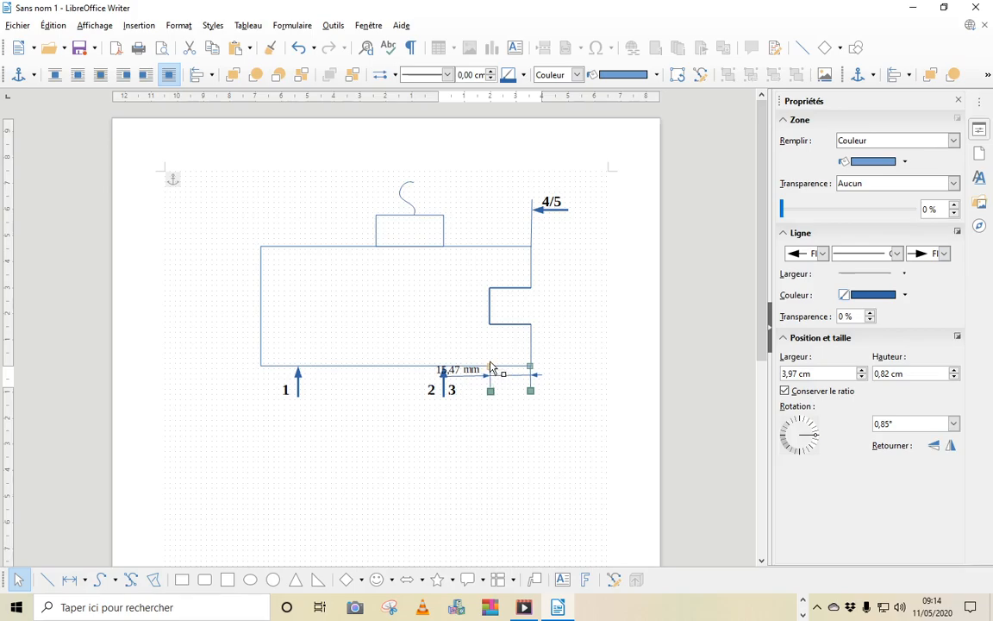
left_click_drag(491, 369, 491, 363)
key("Delete")
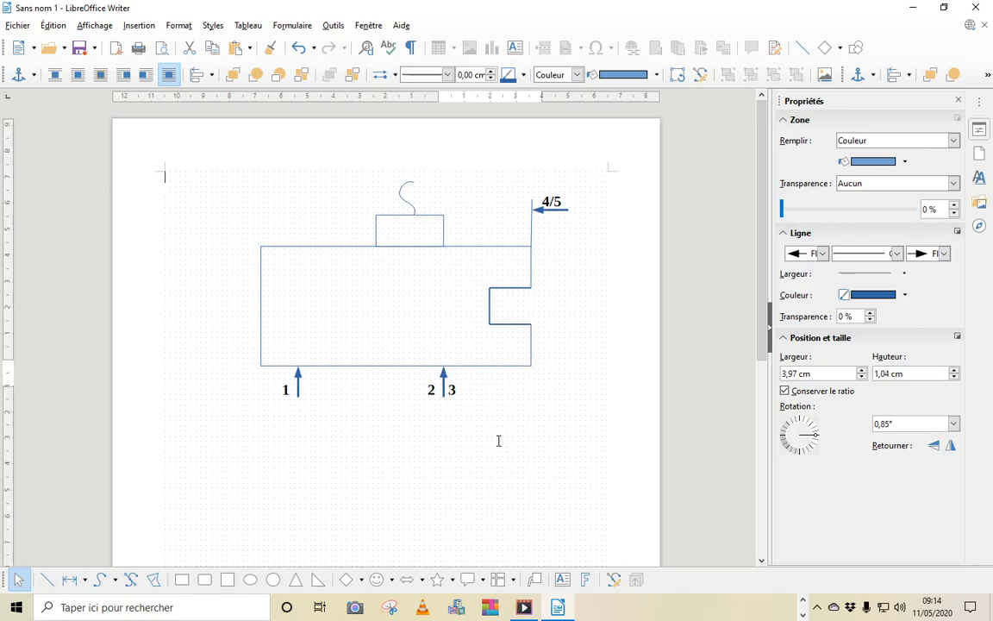
Draw a horizontal dimension line about 15.6 mm long for the notch depth and place it below the shape's bottom edge
left_click(72, 581)
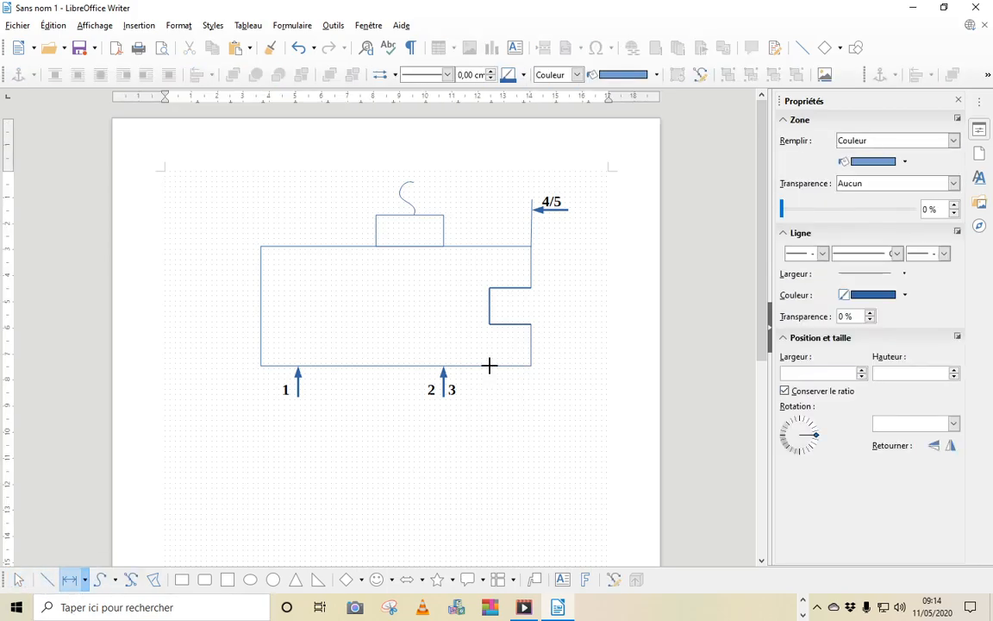
left_click_drag(488, 365, 528, 367)
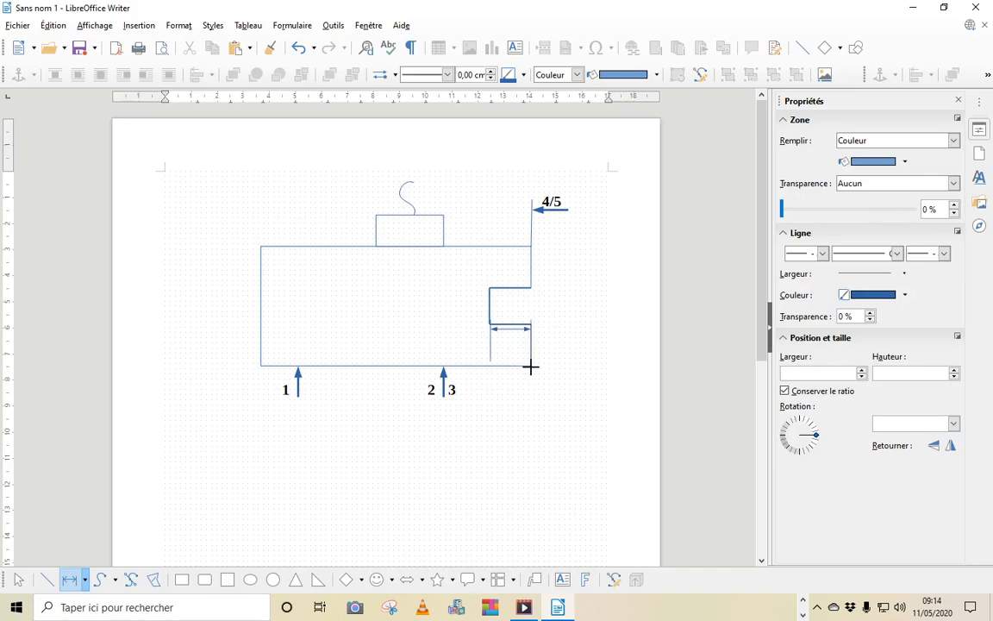
mouse_move(531, 367)
left_mouse_down()
mouse_move(532, 376)
mouse_move(528, 364)
left_mouse_up()
left_click_drag(531, 320, 532, 403)
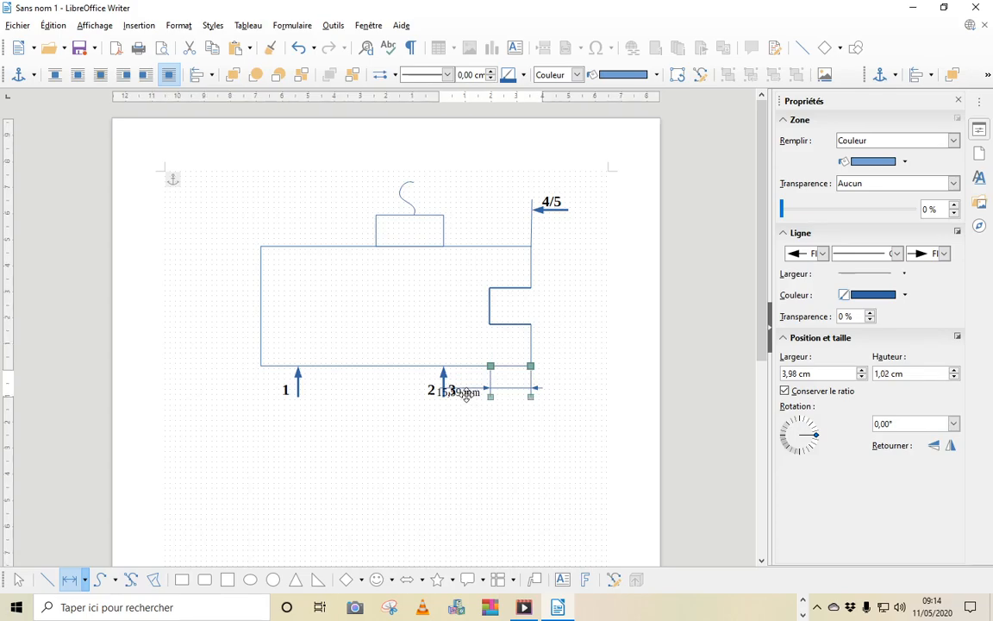
Replace the text of the notch-depth dimension line with cF1
left_click(478, 388)
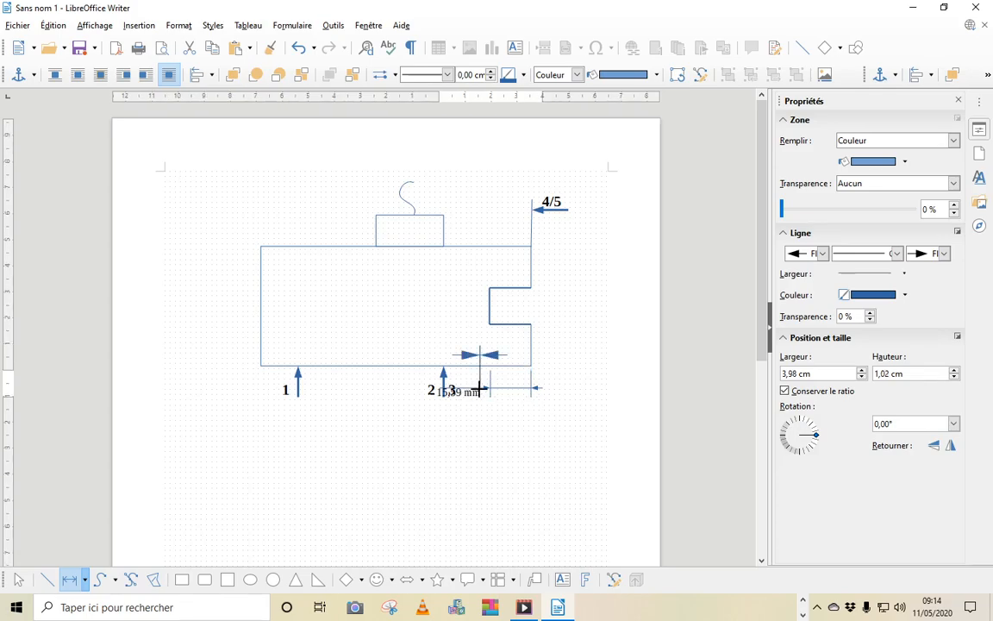
double_click(480, 393)
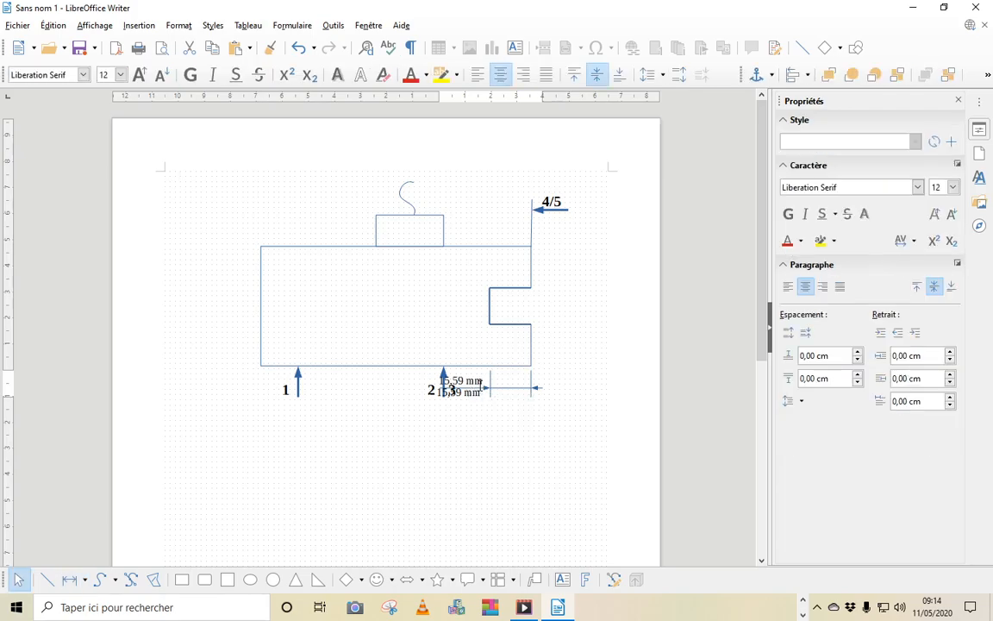
key("BackSpace")
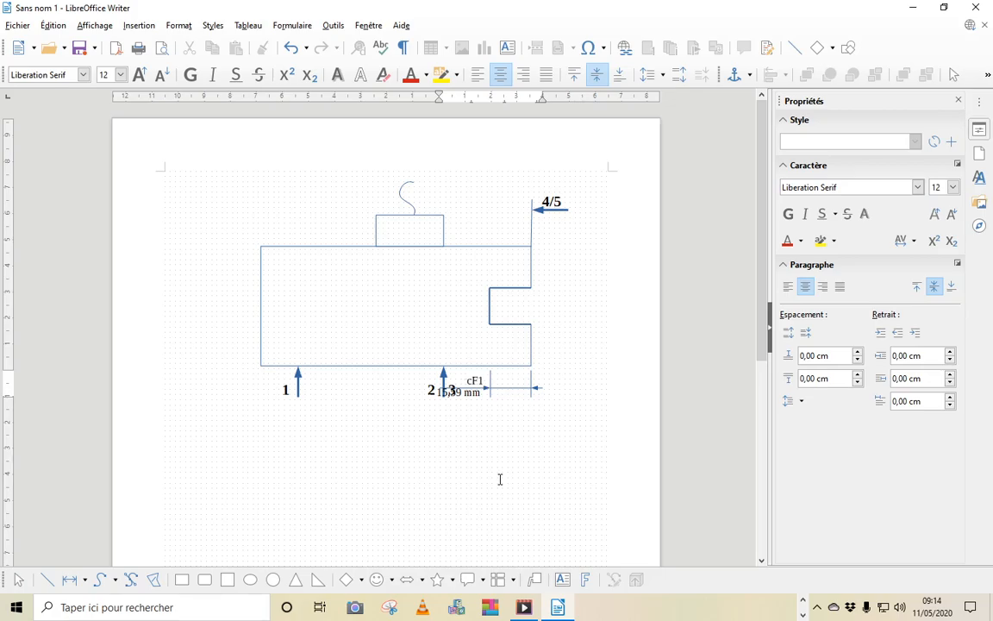
type("cF1")
left_click(514, 468)
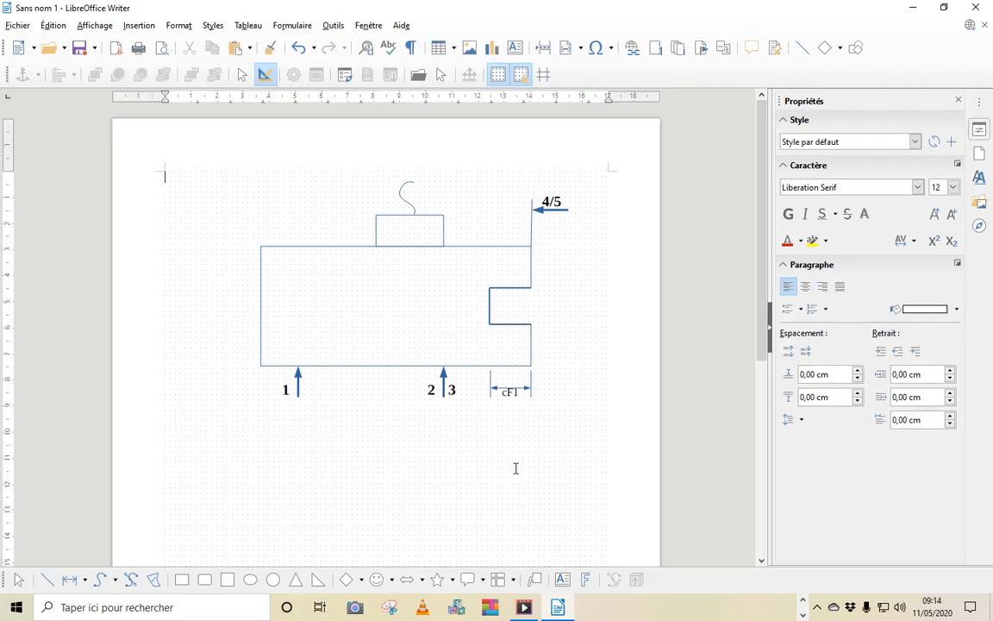
Draw a vertical dimension line about 16 mm long beside the right edge, from the notch's lower corner to the shape's bottom corner
left_click(510, 396)
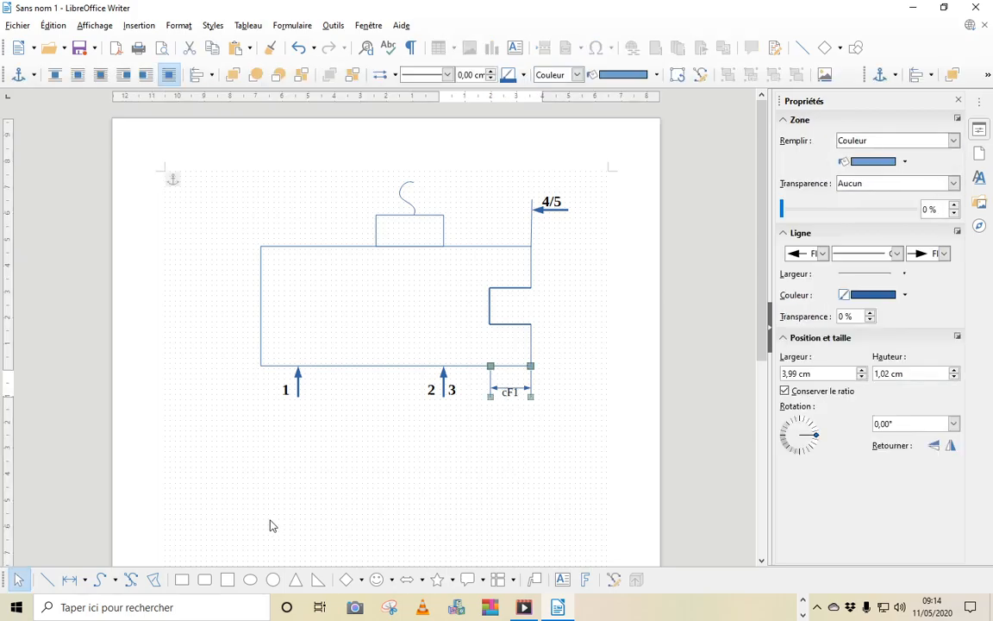
left_click(70, 579)
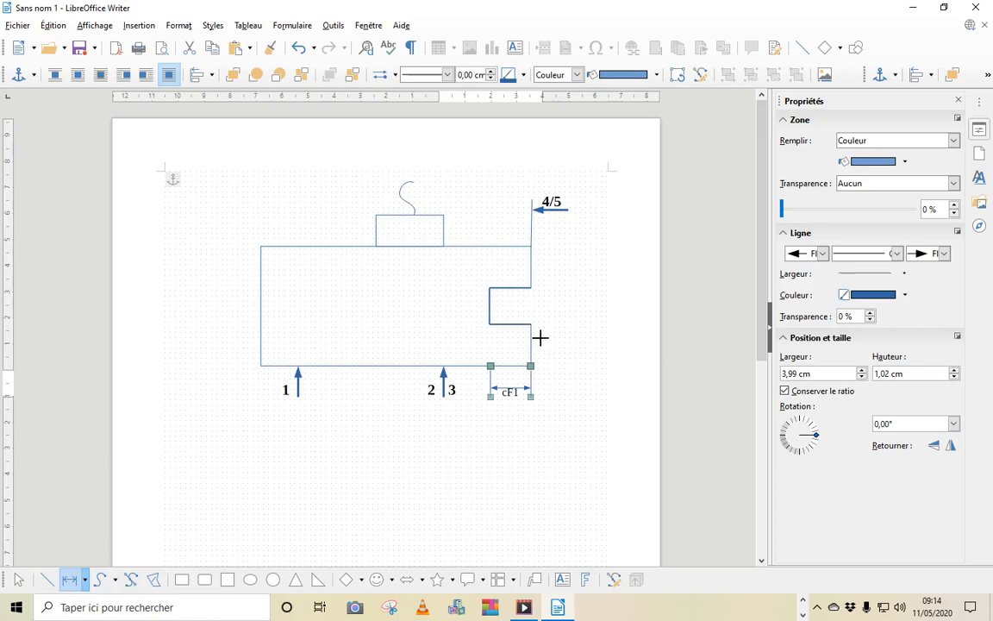
left_click_drag(530, 323, 531, 365)
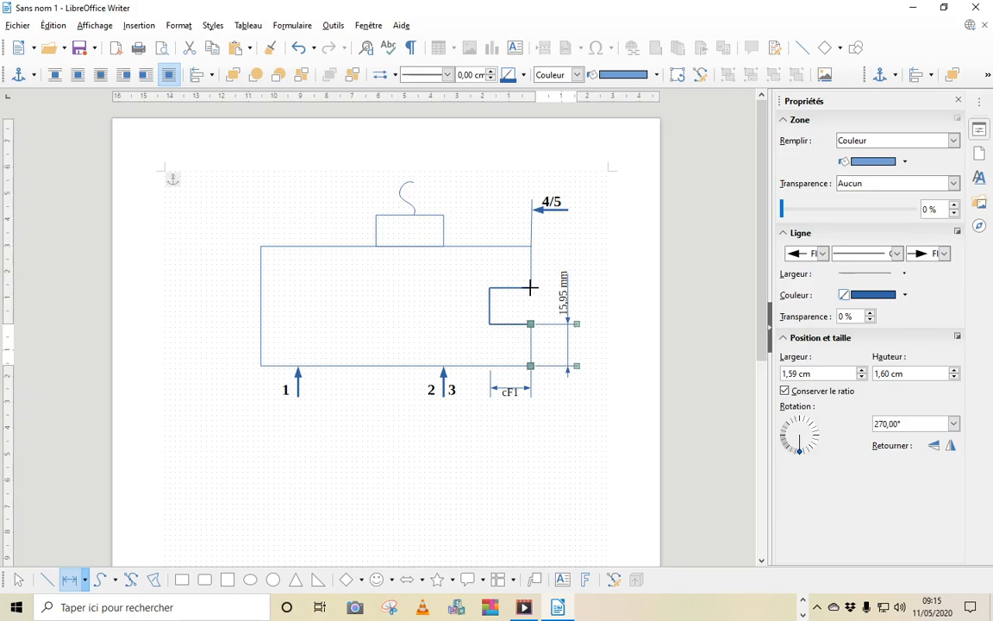
Draw a vertical dimension line across the notch opening and set its text to Cf2
left_click(532, 304)
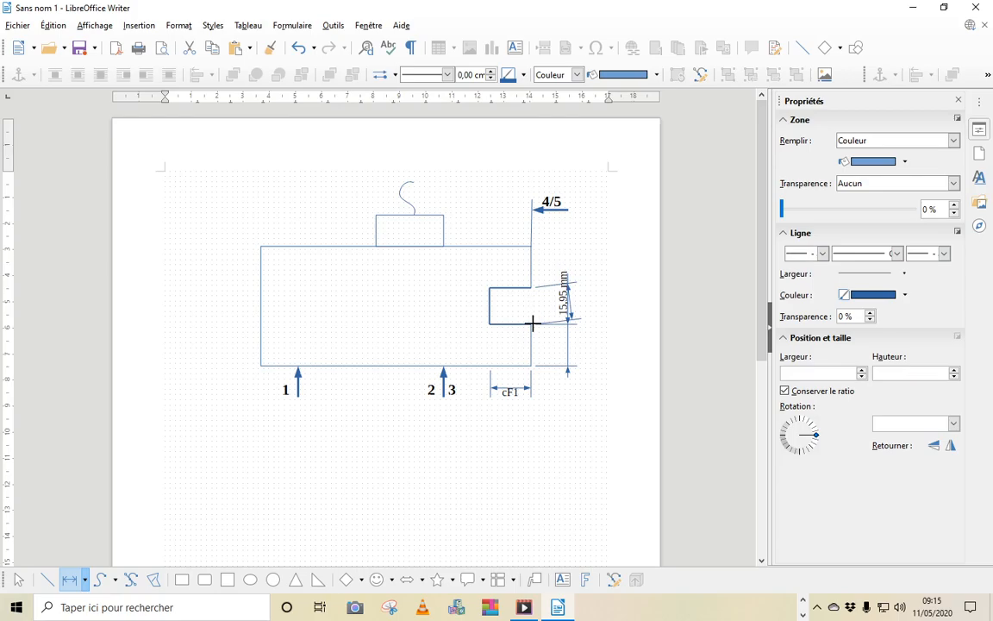
left_click_drag(531, 323, 530, 287)
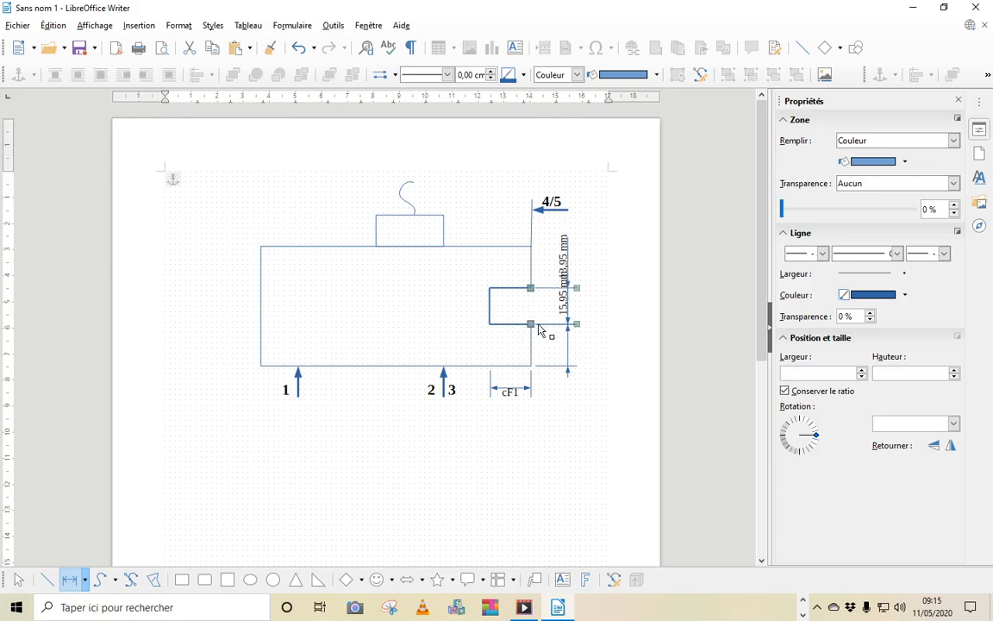
double_click(563, 234)
left_click(563, 234)
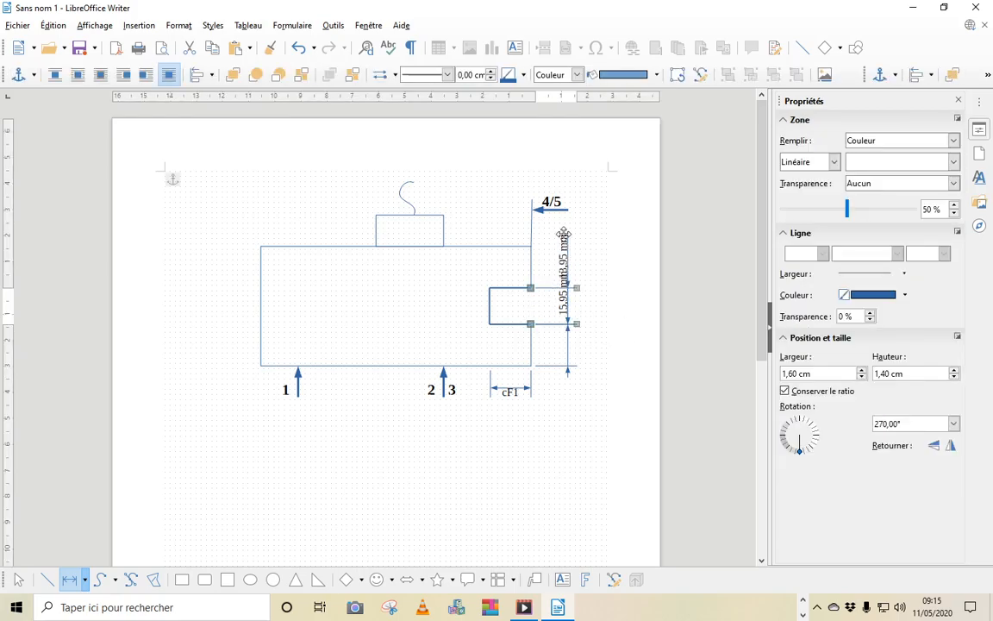
double_click(563, 234)
left_click(619, 262)
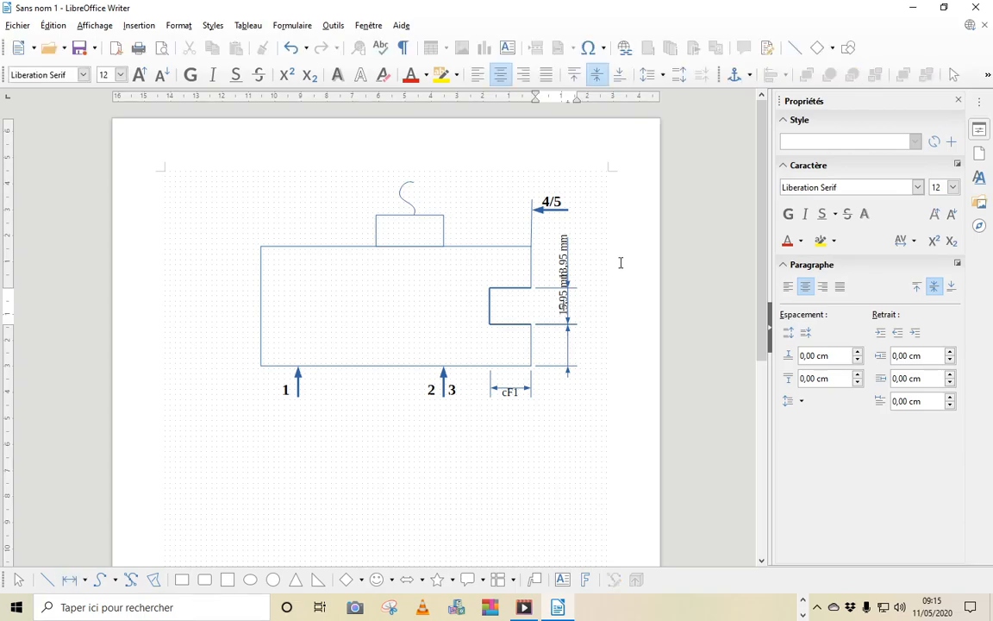
type("cf2")
key("Return")
key("Escape")
Replace the text of the vertical dimension line below the notch opening with Cf3
double_click(565, 315)
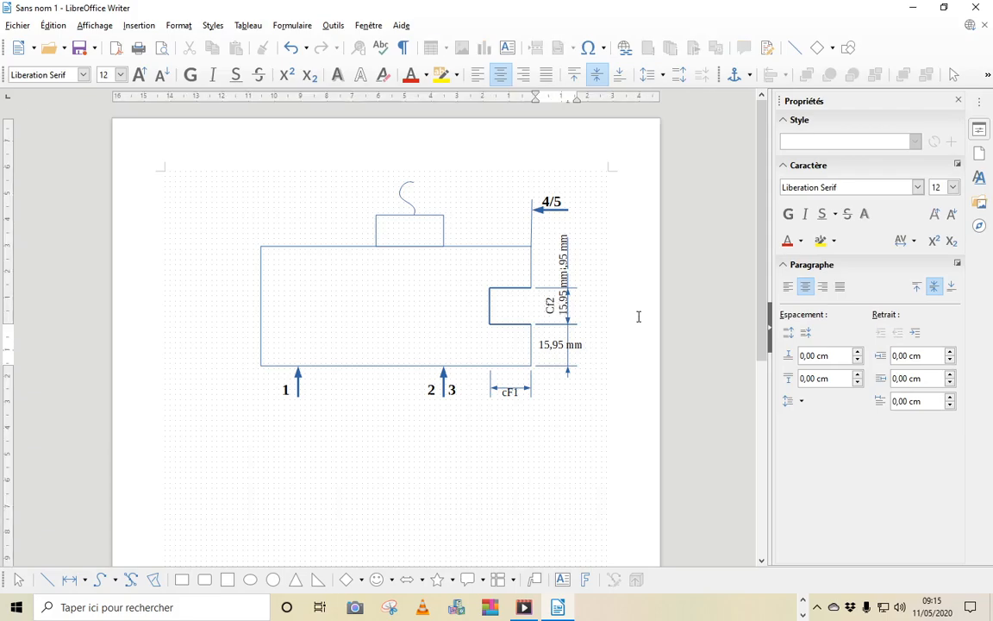
key("ctrl+a")
key("BackSpace")
Delete the Cf2 and Cf3 dimension lines beside the shape's right edge
left_click(564, 288)
double_click(565, 289)
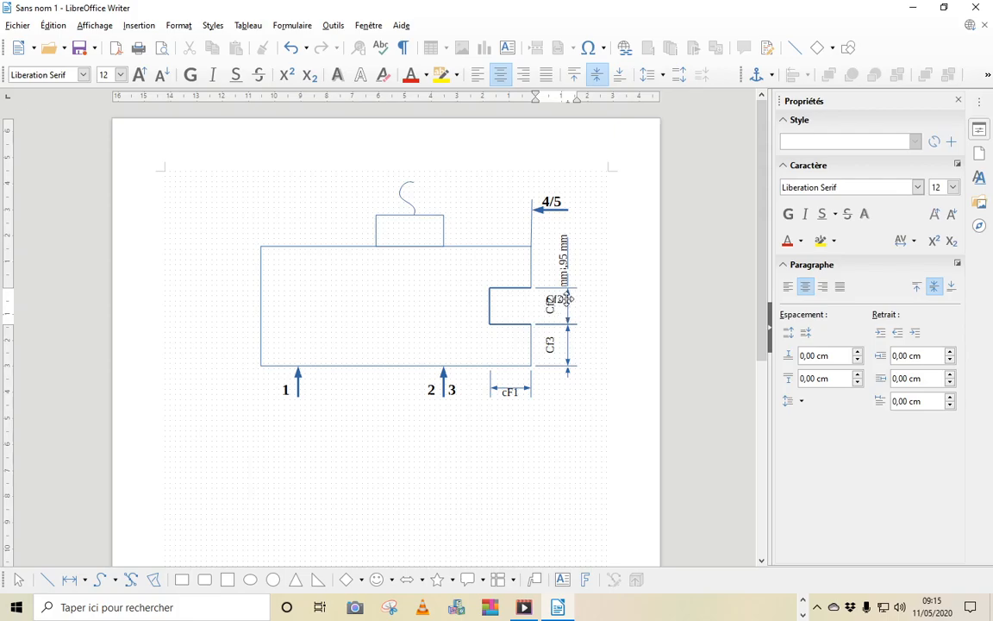
left_click(567, 269)
left_click(564, 268)
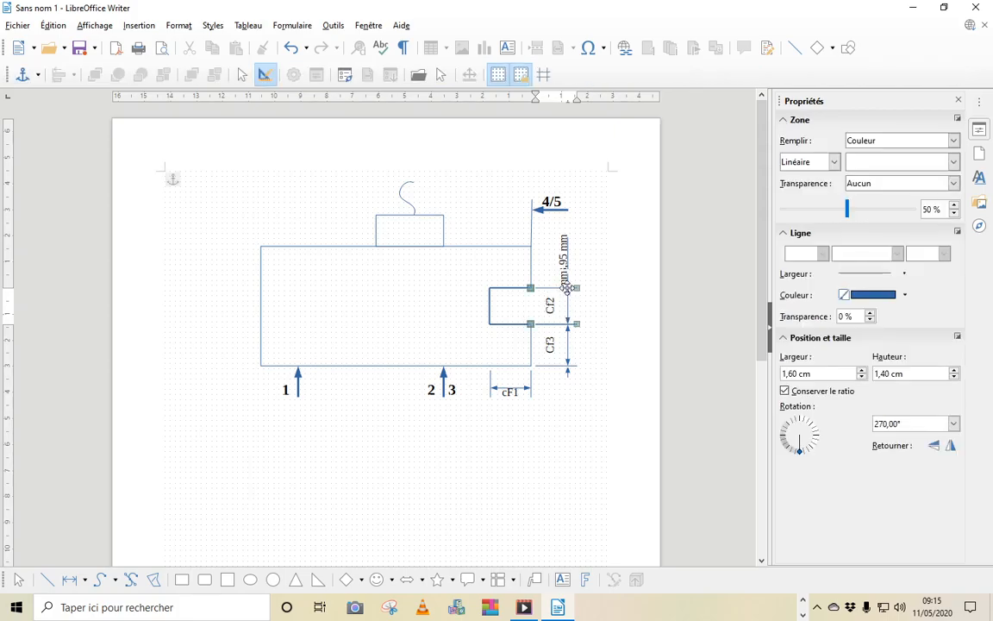
key("Delete")
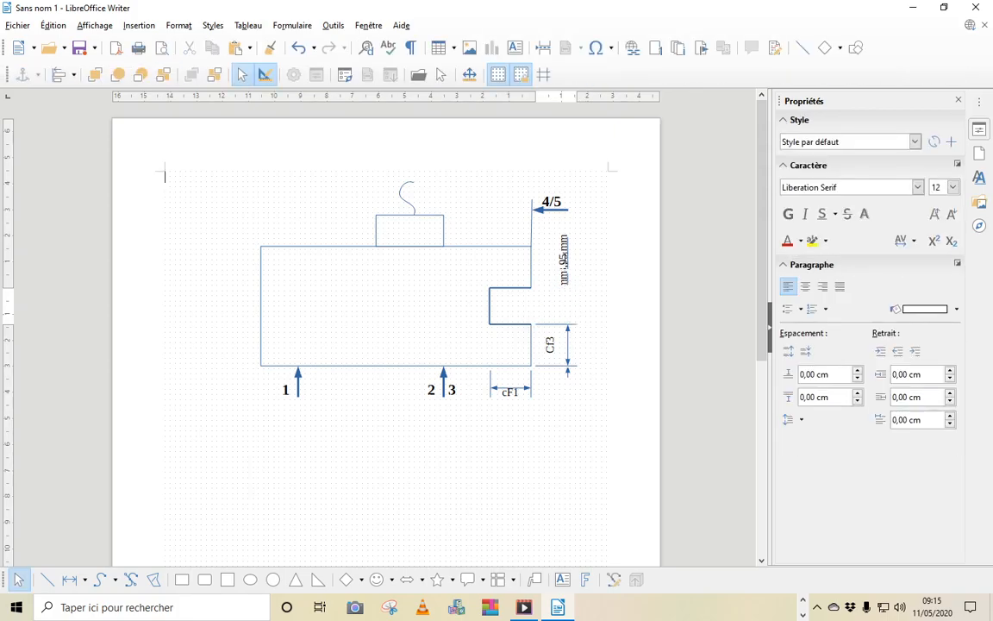
left_click(567, 327)
key("Delete")
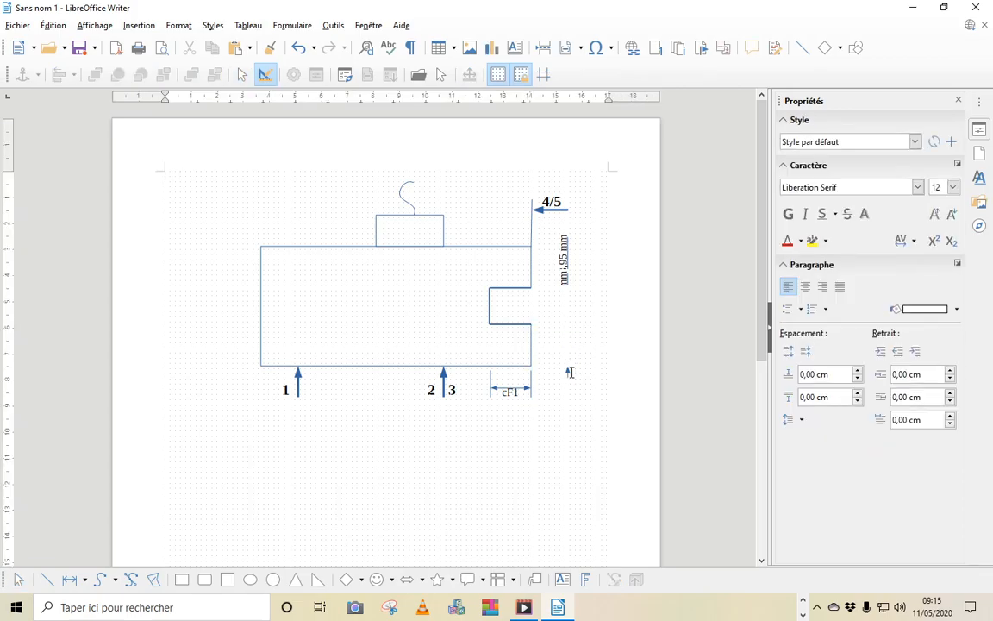
Undo the deletion of the Cf3 dimension line
left_click(83, 25)
mouse_move(57, 27)
left_click(69, 44)
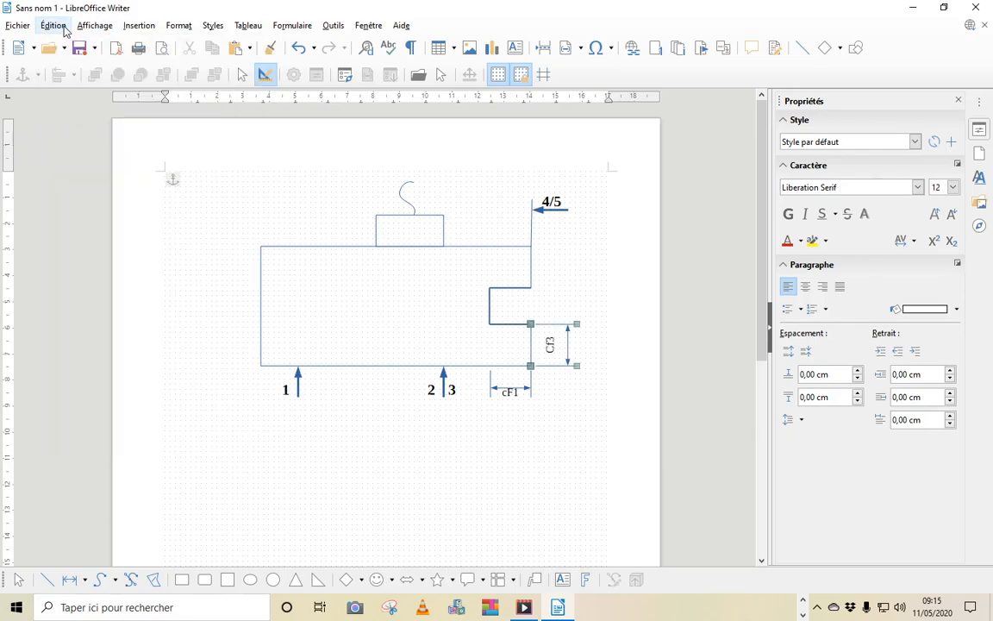
Undo the deletion of the Cf2 dimension line across the notch opening
left_click(52, 25)
left_click(75, 49)
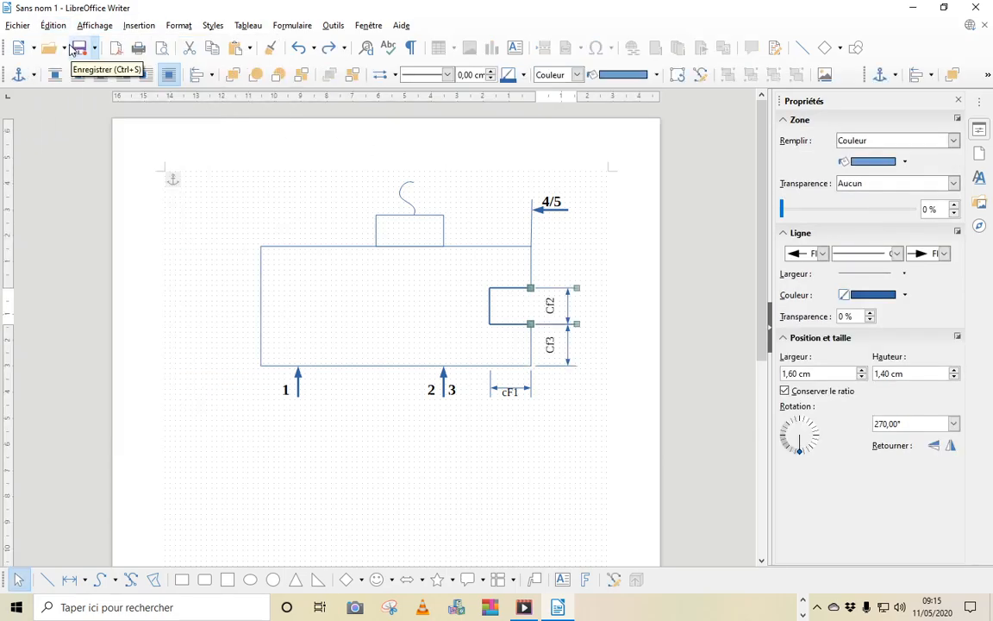
Write three text lines at the start of the page: Cf1 = 15mm, Cf2 = 10mm and Cf3 = 12mm
left_click(566, 441)
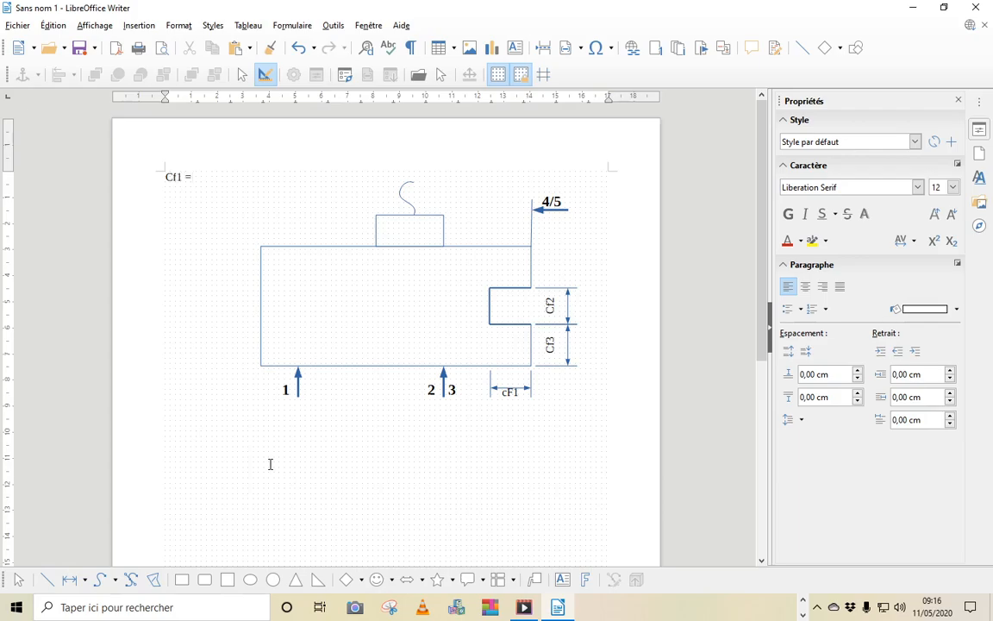
type("mm")
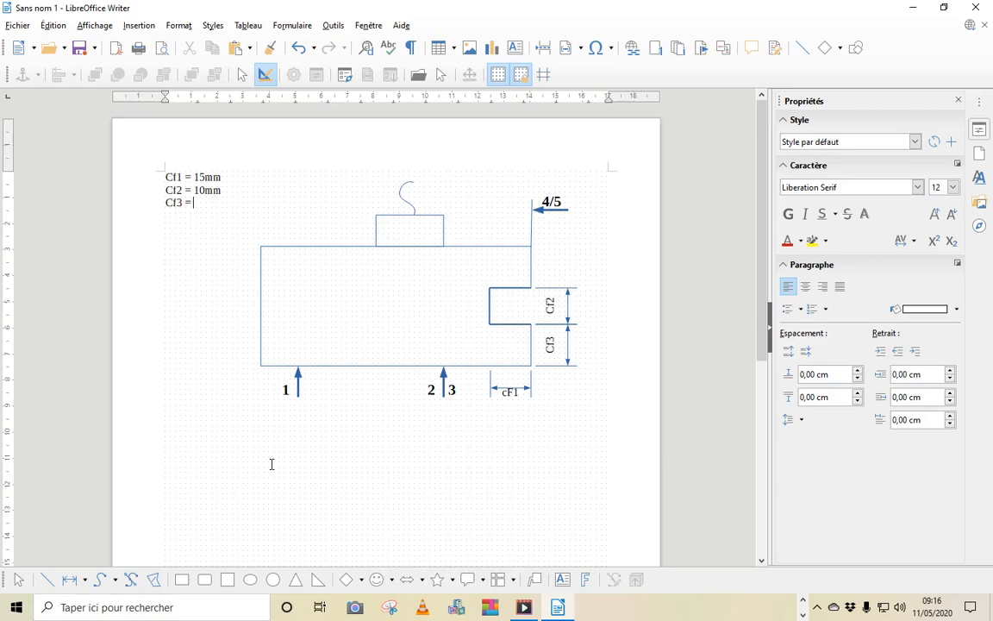
type("mm")
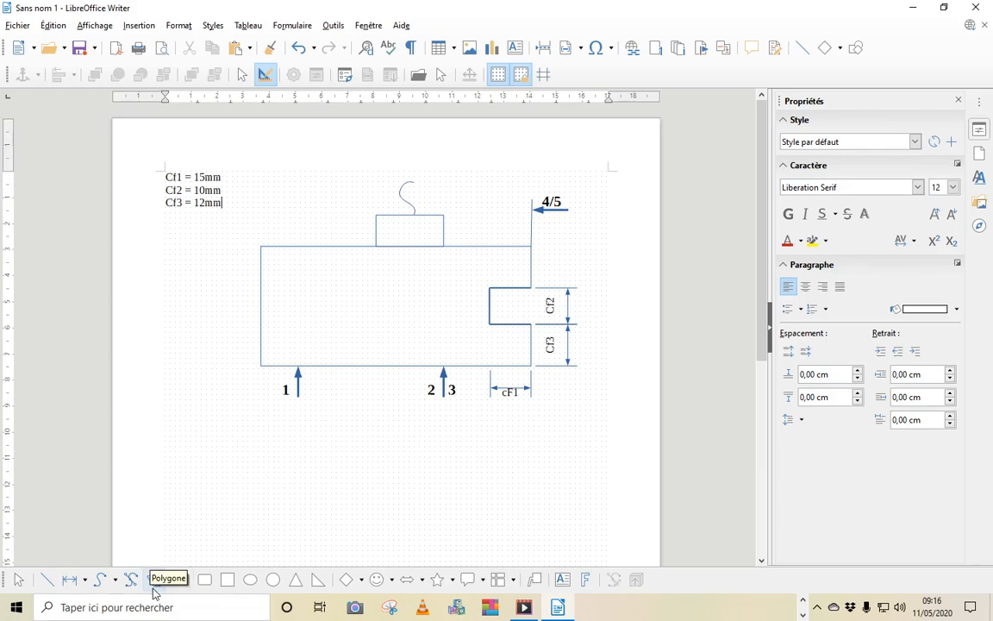
Draw eight spaced, slanted wavy grain curves across the large rectangle, from its upper edge towards its lower edge
left_click(101, 582)
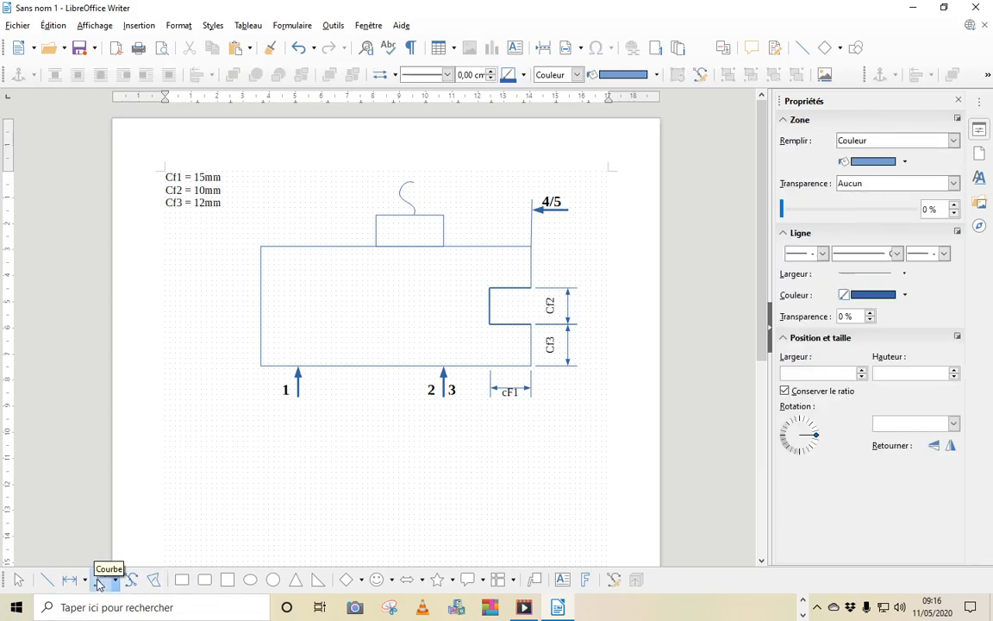
left_click_drag(288, 249, 261, 326)
mouse_move(307, 249)
left_mouse_down()
mouse_move(302, 312)
mouse_move(269, 366)
left_mouse_up()
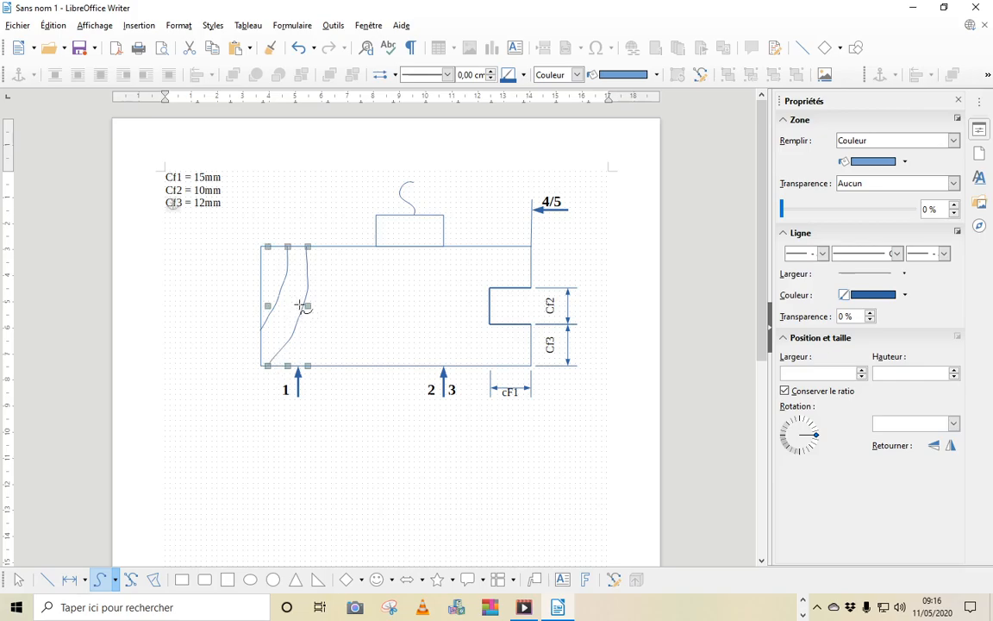
mouse_move(331, 248)
left_mouse_down()
mouse_move(323, 329)
mouse_move(297, 366)
left_mouse_up()
left_click_drag(357, 248, 328, 365)
left_click_drag(387, 248, 358, 366)
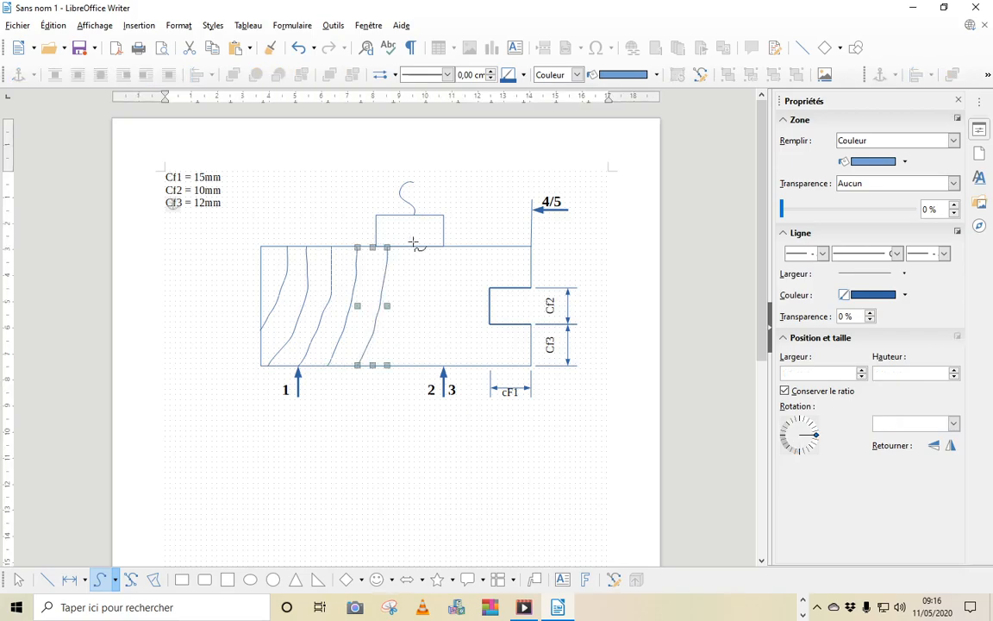
left_click_drag(417, 248, 397, 367)
left_click_drag(449, 248, 422, 366)
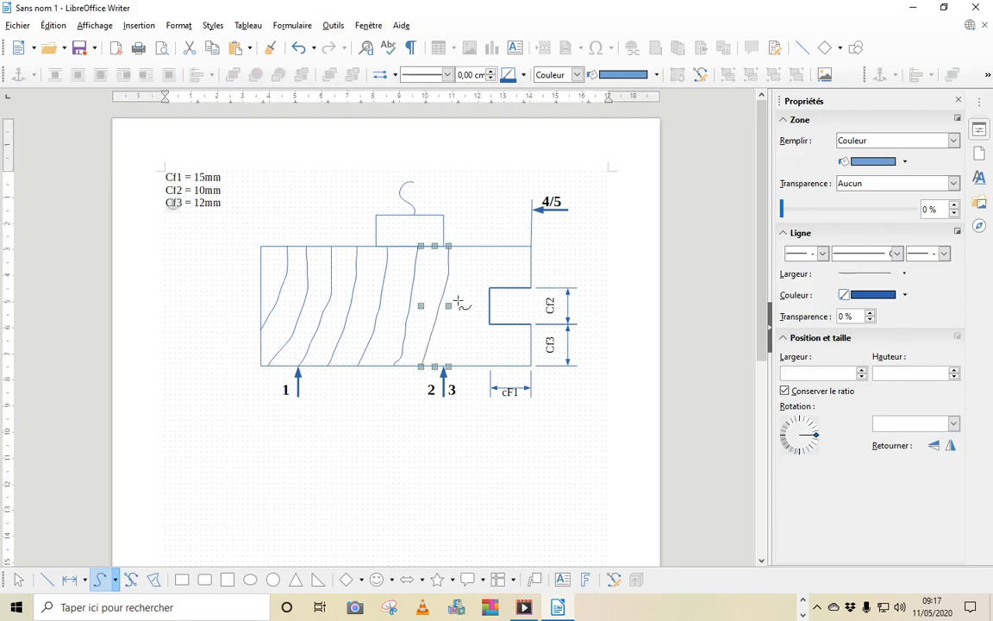
left_click_drag(478, 248, 450, 369)
Draw short grain curves in the areas beside, below and above the notch
left_click_drag(489, 325, 472, 367)
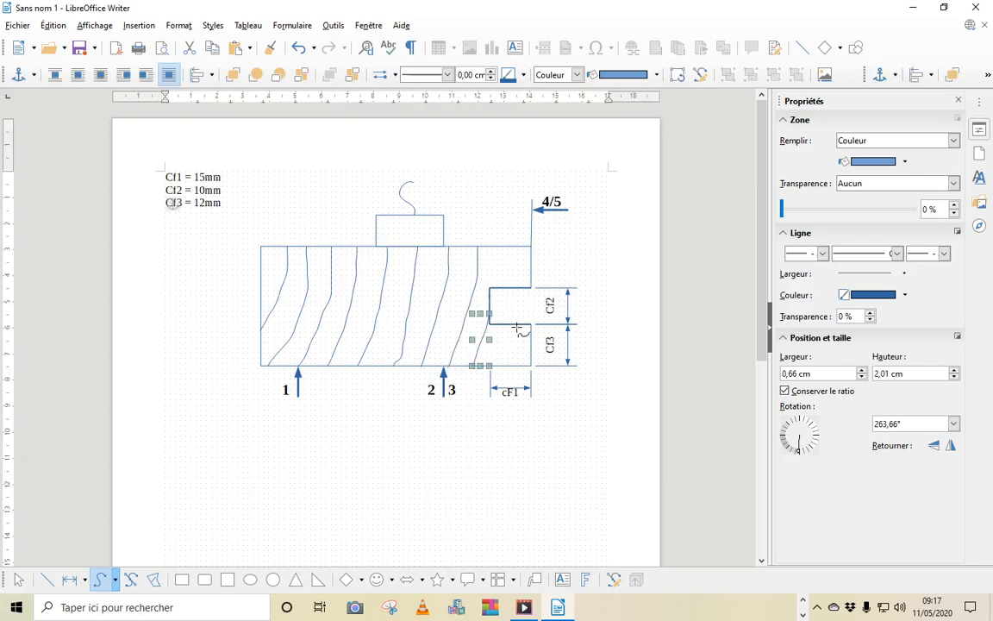
left_click_drag(518, 325, 500, 367)
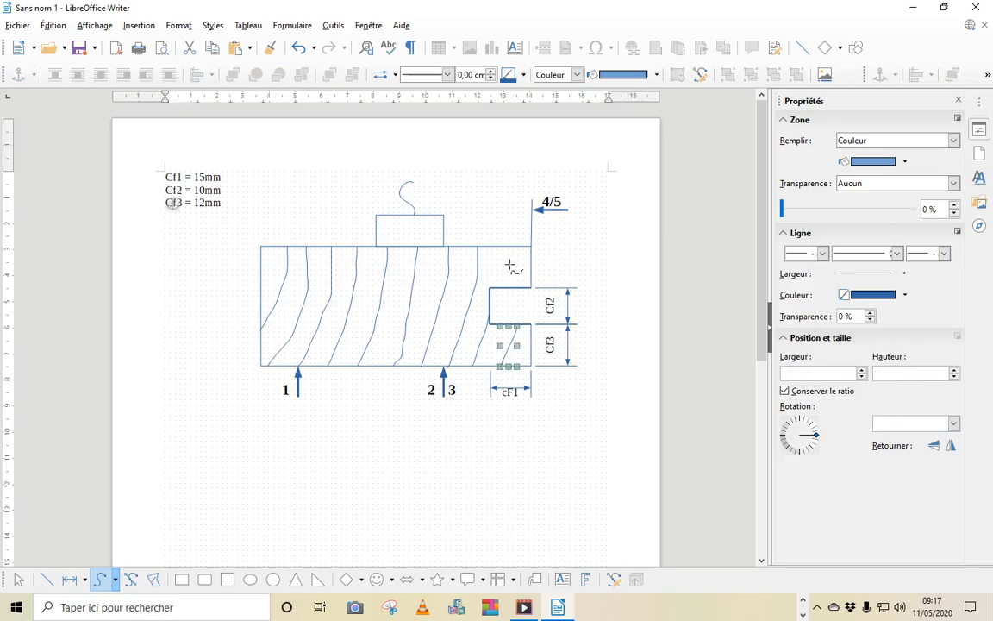
mouse_move(508, 249)
left_mouse_down()
mouse_move(504, 290)
mouse_move(529, 261)
mouse_move(526, 290)
left_mouse_up()
left_click(497, 291)
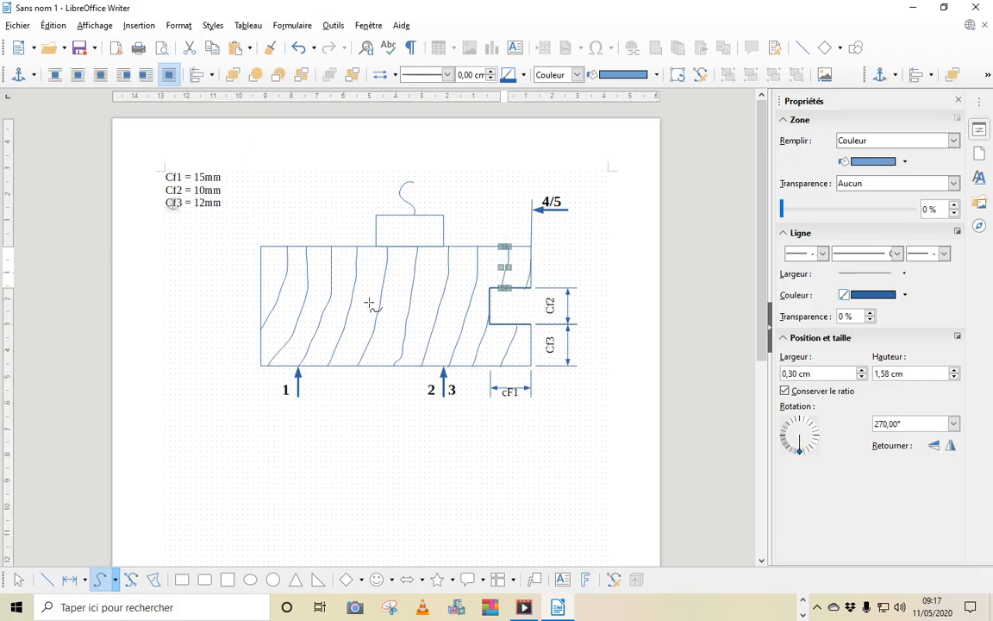
Adjust the size of the sixth grain curve so its lower end meets the rectangle's bottom edge slightly further left
left_click(334, 302)
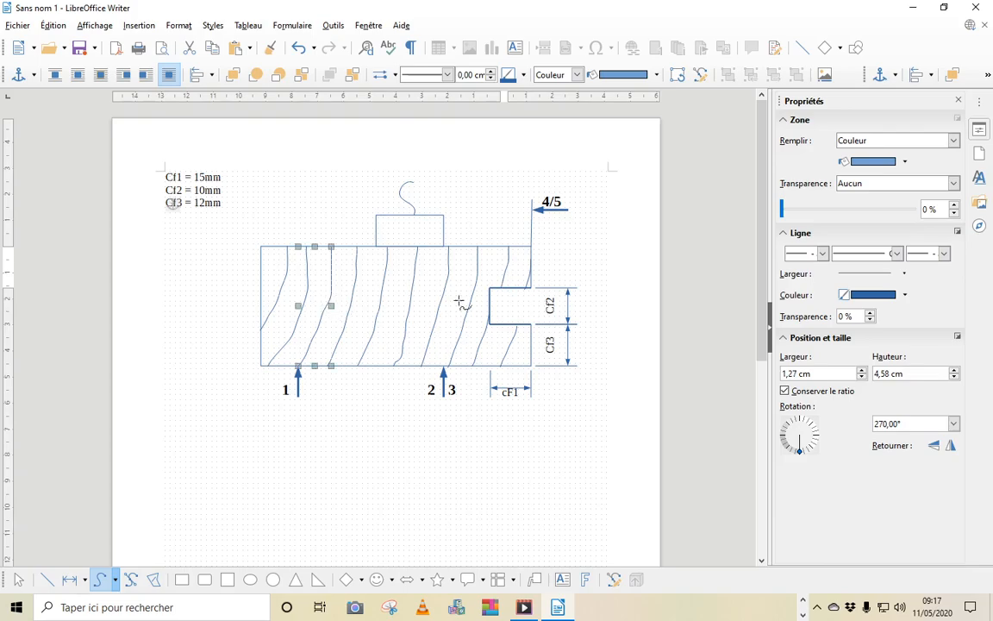
left_click(397, 366)
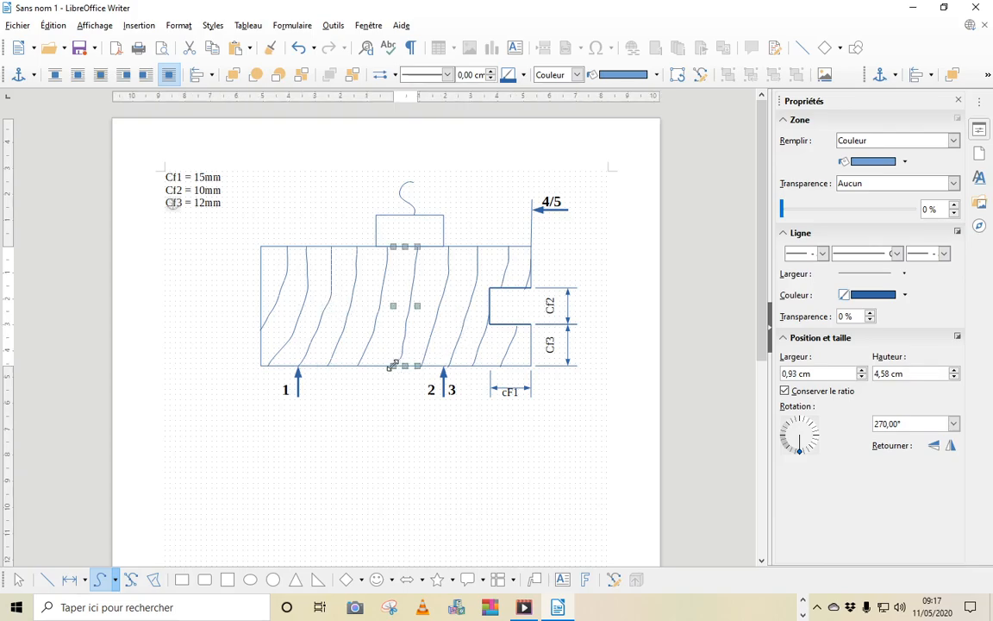
left_click_drag(391, 365, 380, 370)
left_click(396, 393)
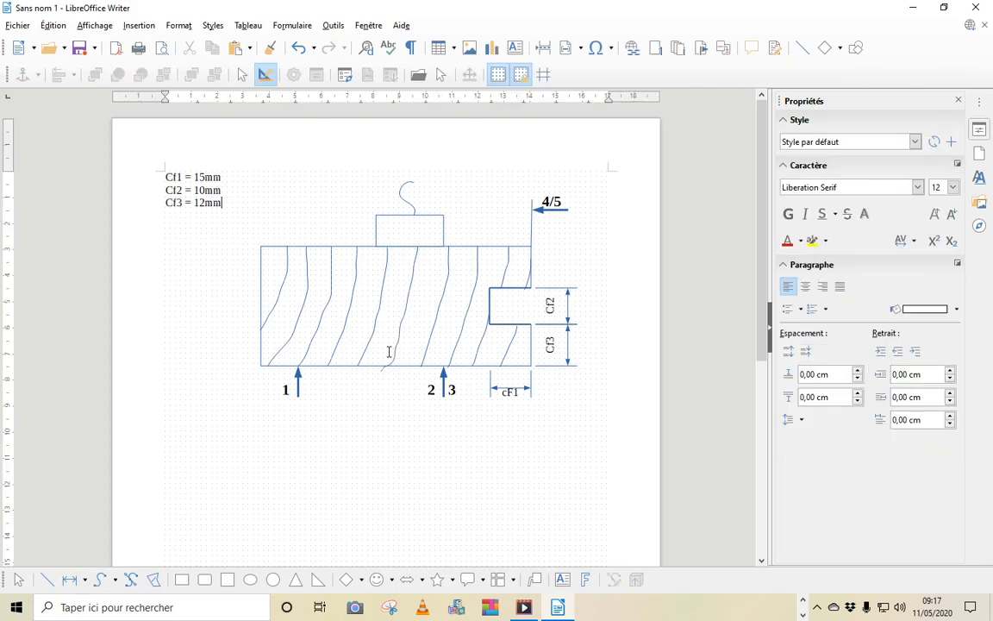
left_click(394, 355)
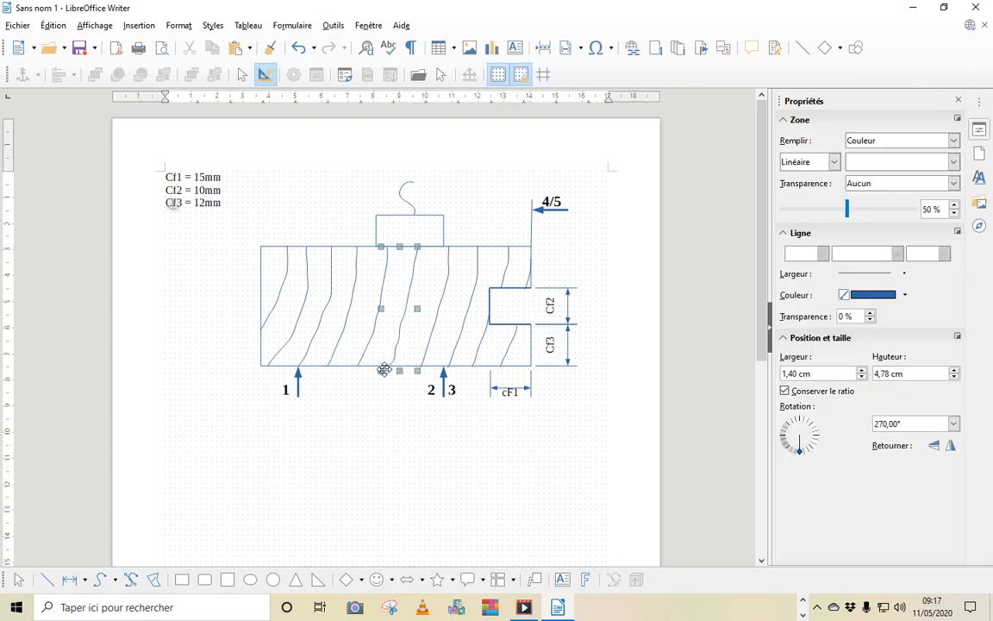
left_click(395, 392)
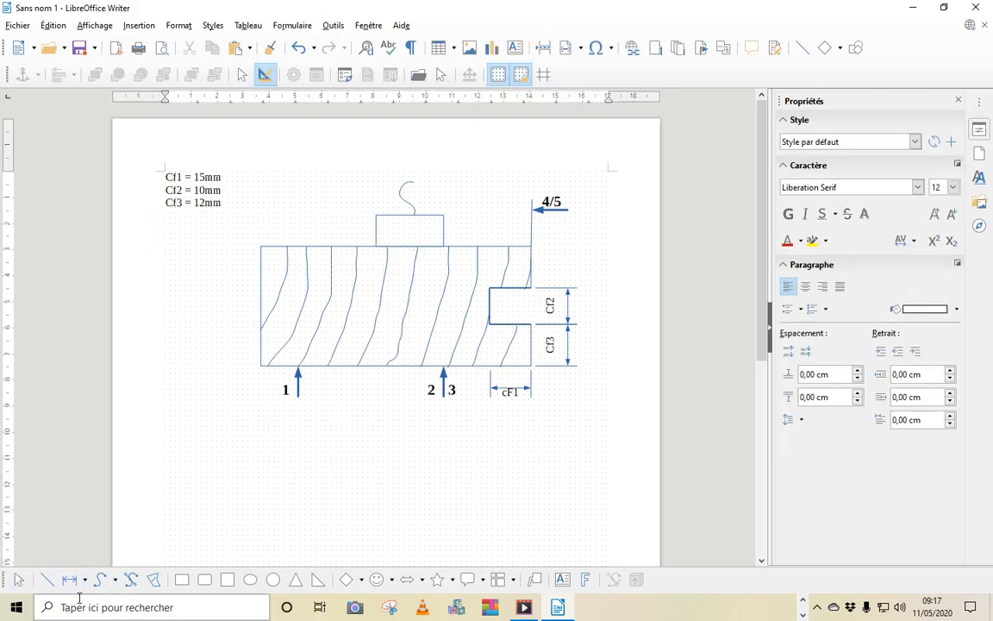
Draw two straight slanted lines across the grain curves: a long one mid-left and a shorter one about 2.4 cm wide above it
left_click(48, 579)
left_click_drag(299, 308, 412, 334)
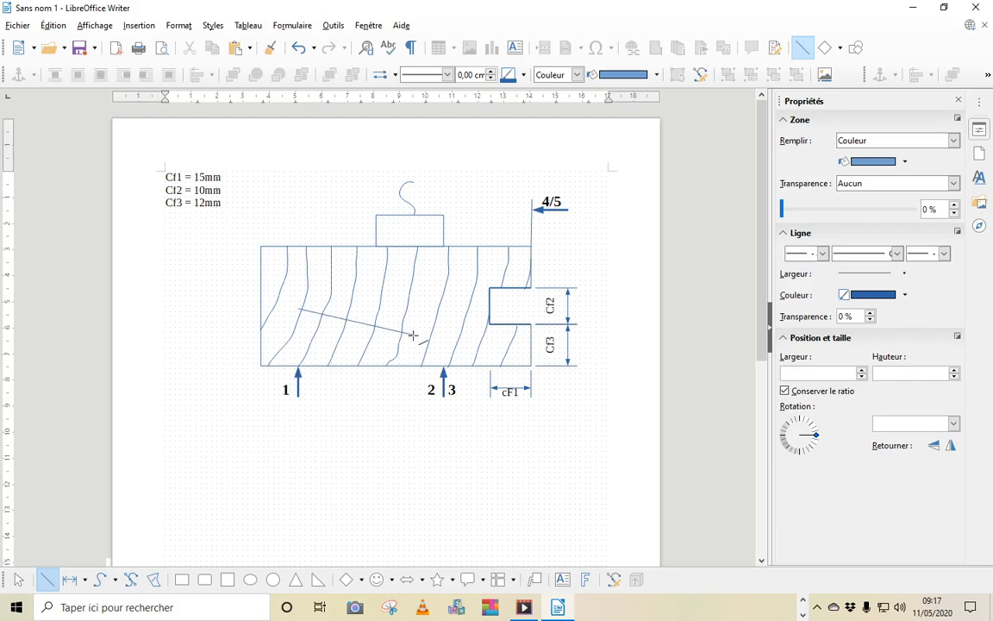
left_click_drag(397, 277, 459, 282)
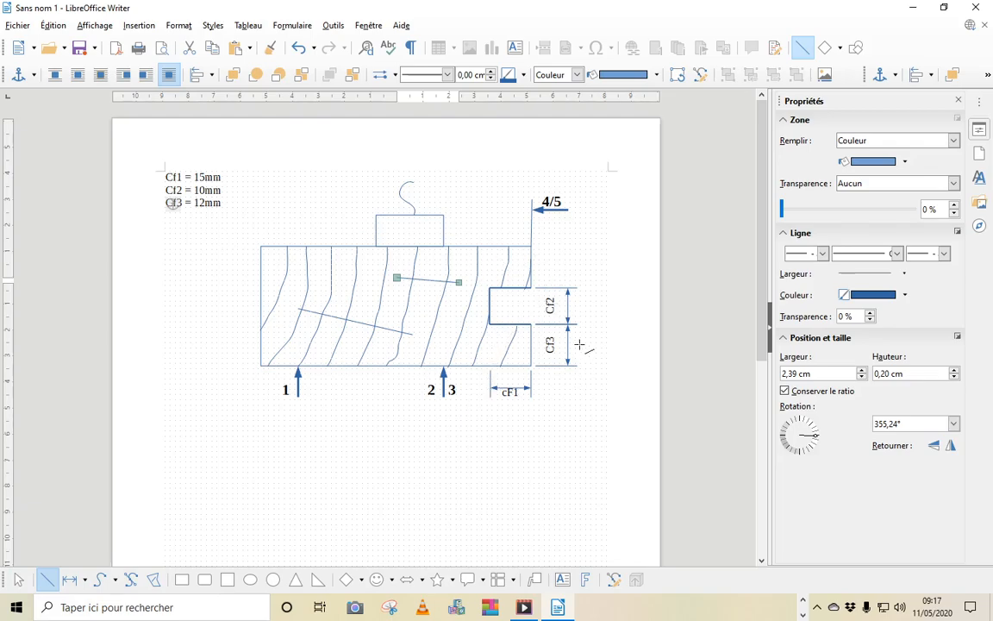
left_click(18, 581)
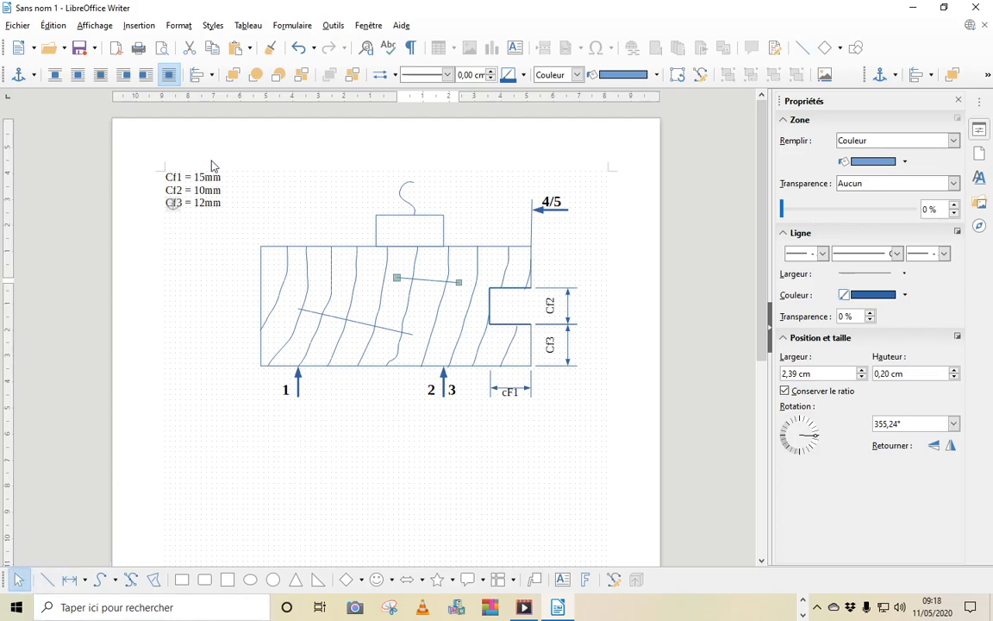
mouse_move(212, 160)
left_mouse_down()
mouse_move(268, 266)
mouse_move(414, 347)
mouse_move(597, 401)
mouse_move(615, 444)
left_mouse_up()
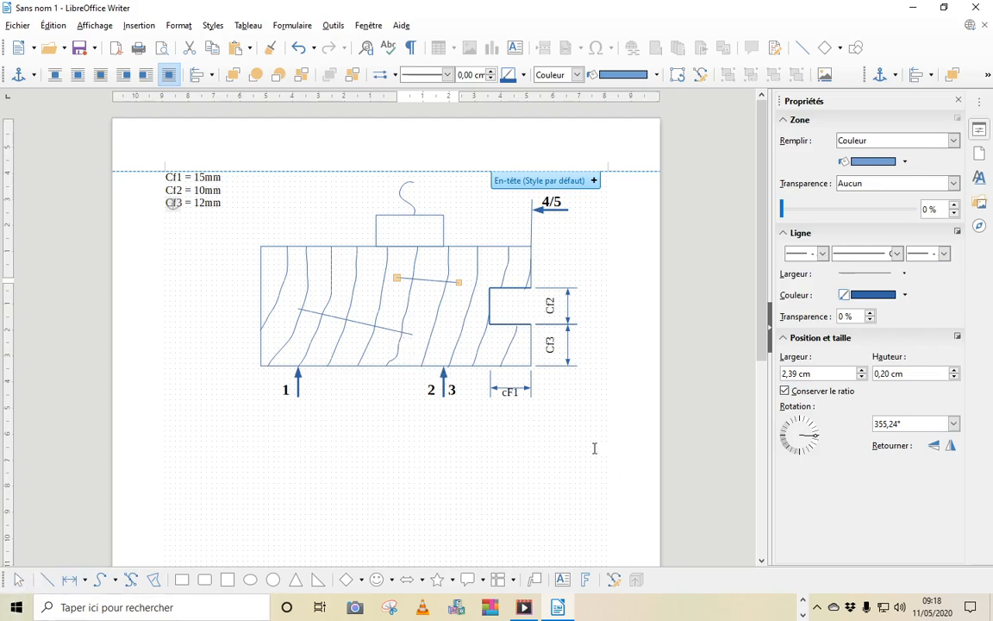
mouse_move(240, 182)
left_mouse_down()
mouse_move(359, 365)
mouse_move(548, 418)
mouse_move(638, 455)
mouse_move(629, 459)
left_mouse_up()
left_click(250, 202)
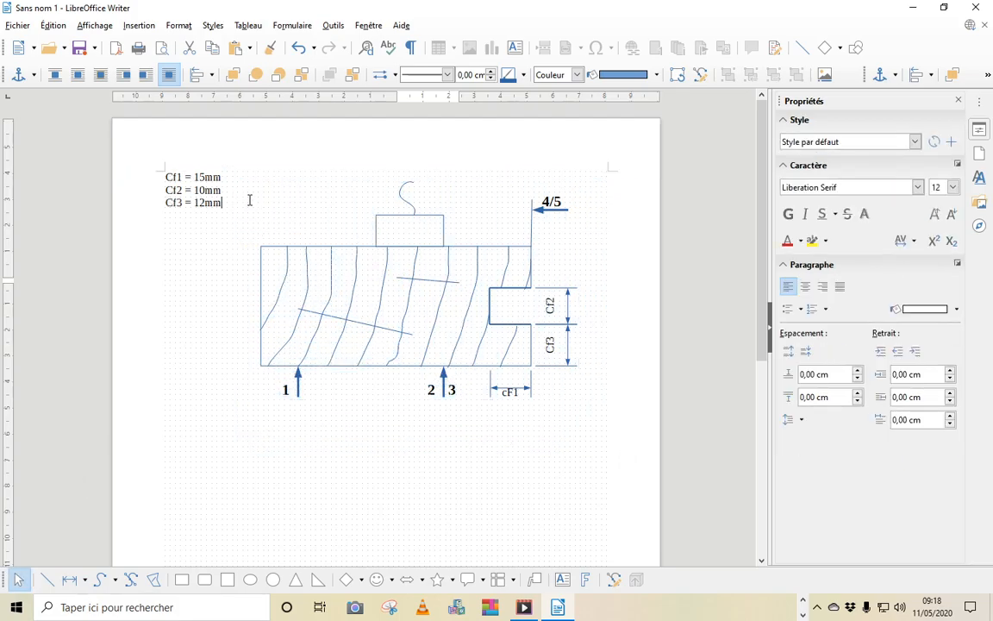
Select all the shapes, labels and dimension lines of the drawing and group them
left_click(19, 579)
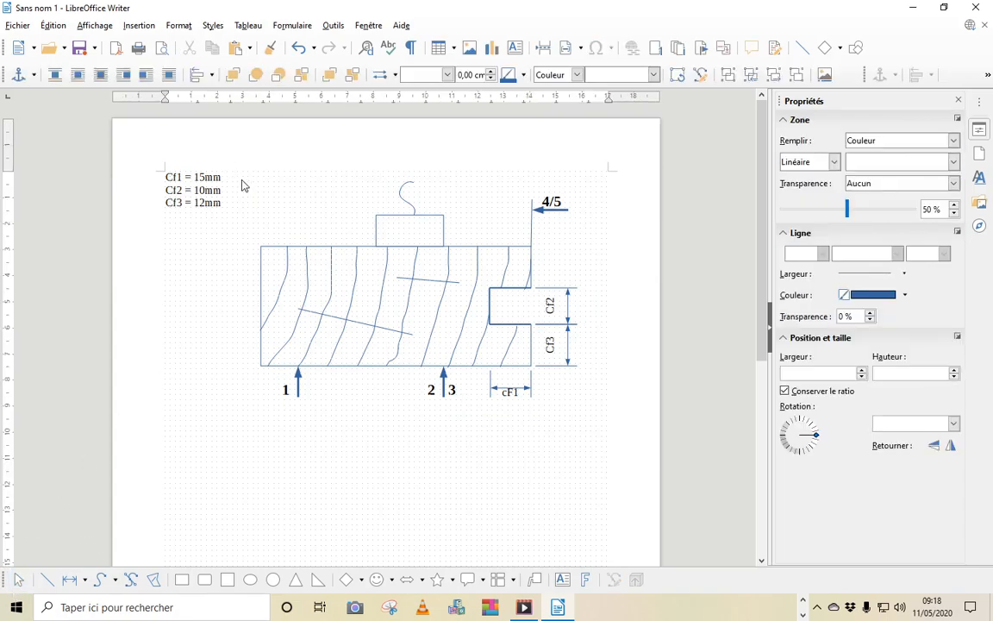
left_click_drag(231, 171, 600, 435)
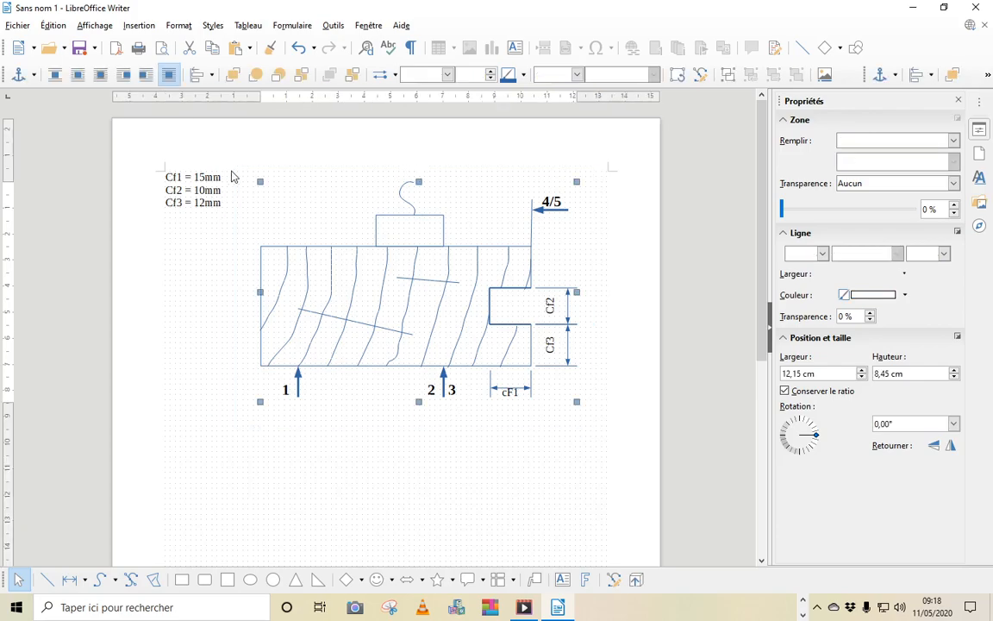
right_click(438, 366)
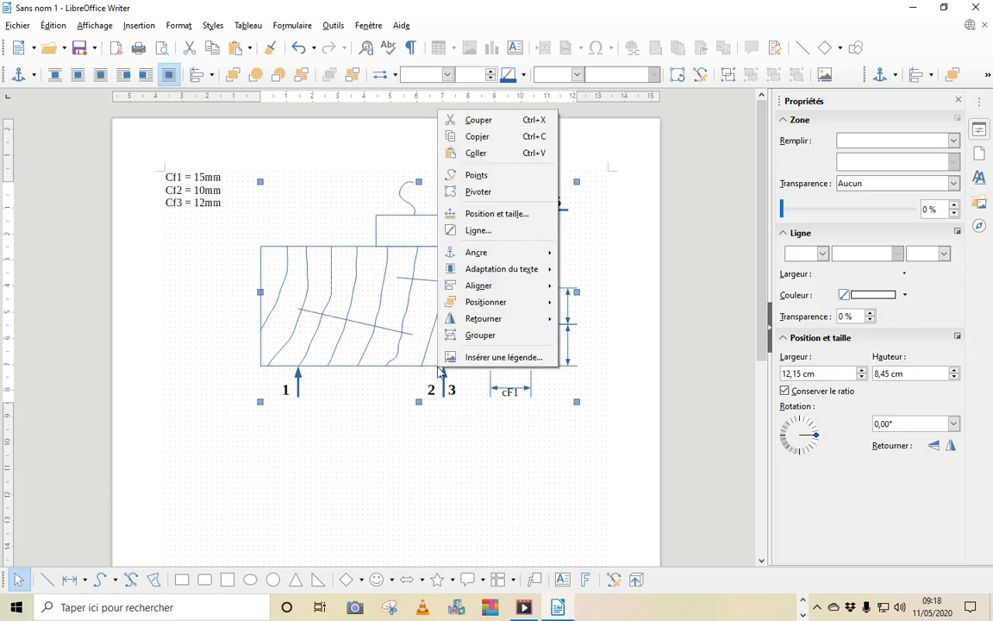
left_click(480, 336)
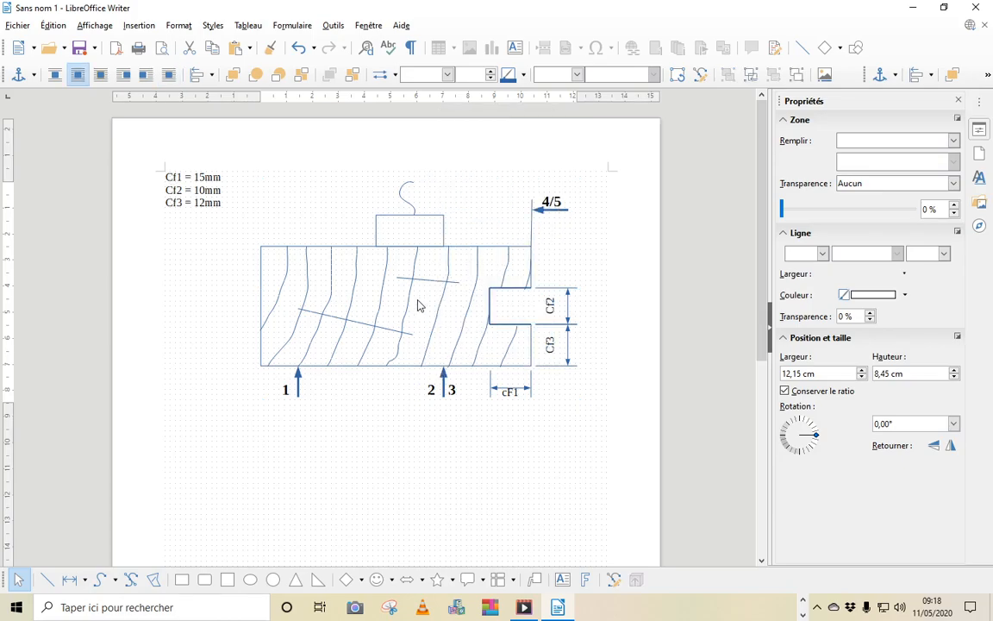
left_click(398, 268)
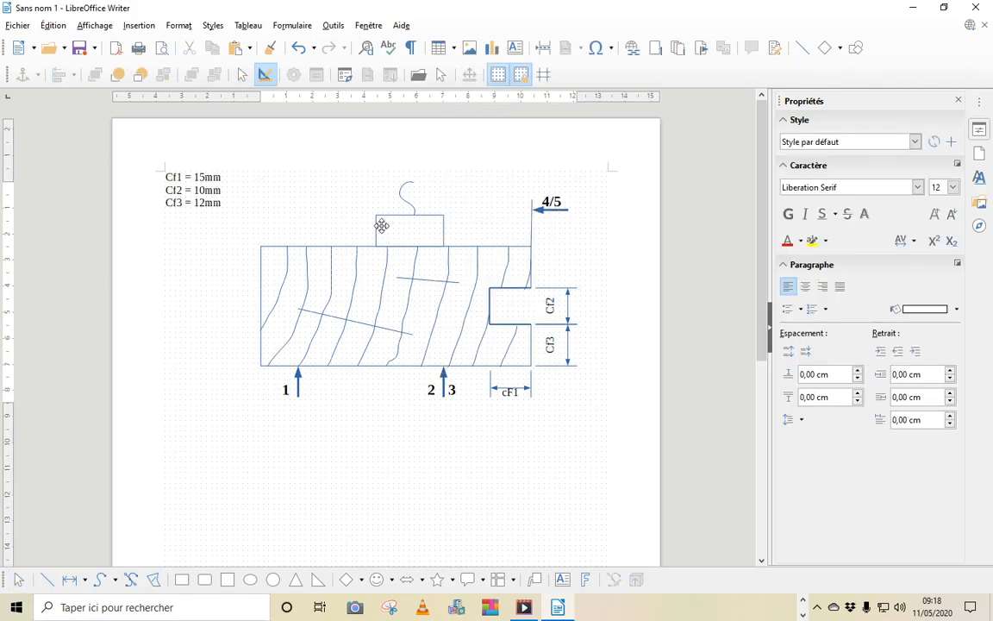
Move the grouped drawing slightly down the page and resize it to about 12.5 by 8.3 cm
left_click(381, 228)
mouse_move(379, 231)
left_mouse_down()
mouse_move(346, 292)
mouse_move(282, 337)
mouse_move(377, 250)
left_mouse_up()
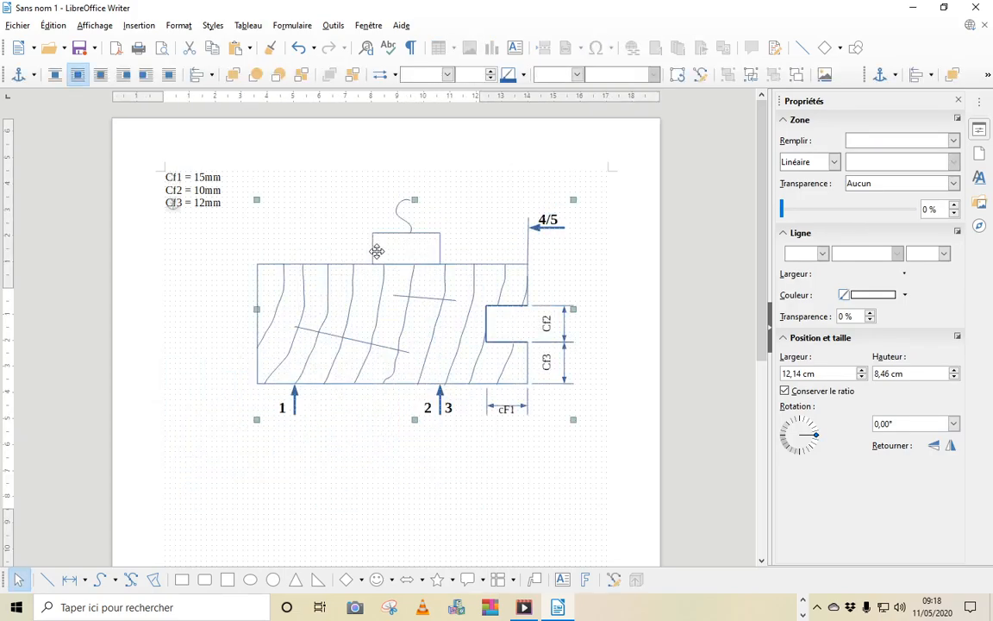
left_click(545, 224)
left_click_drag(532, 228, 458, 286)
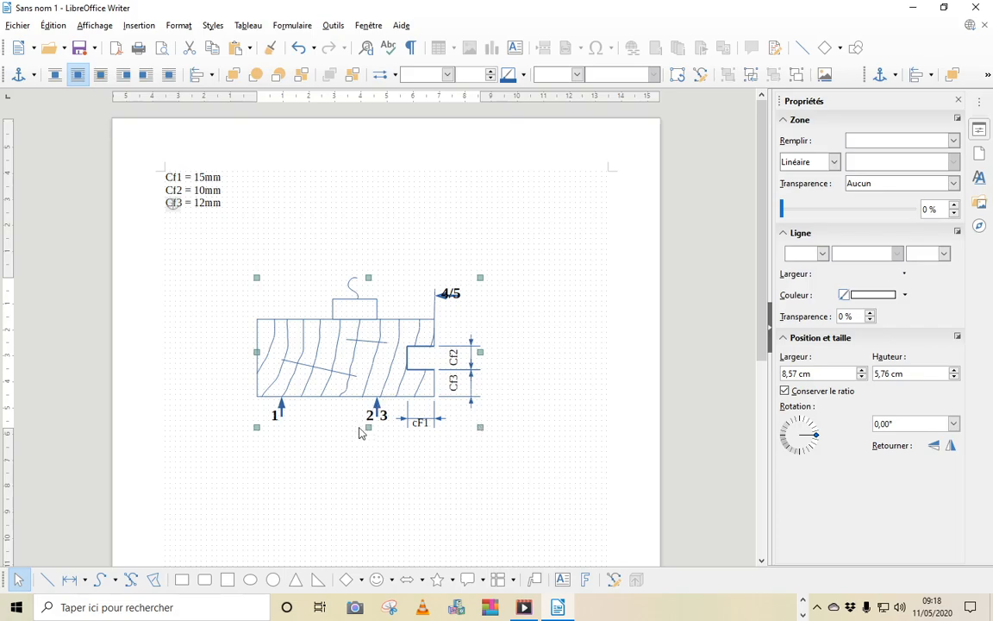
mouse_move(480, 277)
left_mouse_down()
mouse_move(556, 206)
mouse_move(610, 207)
left_mouse_up()
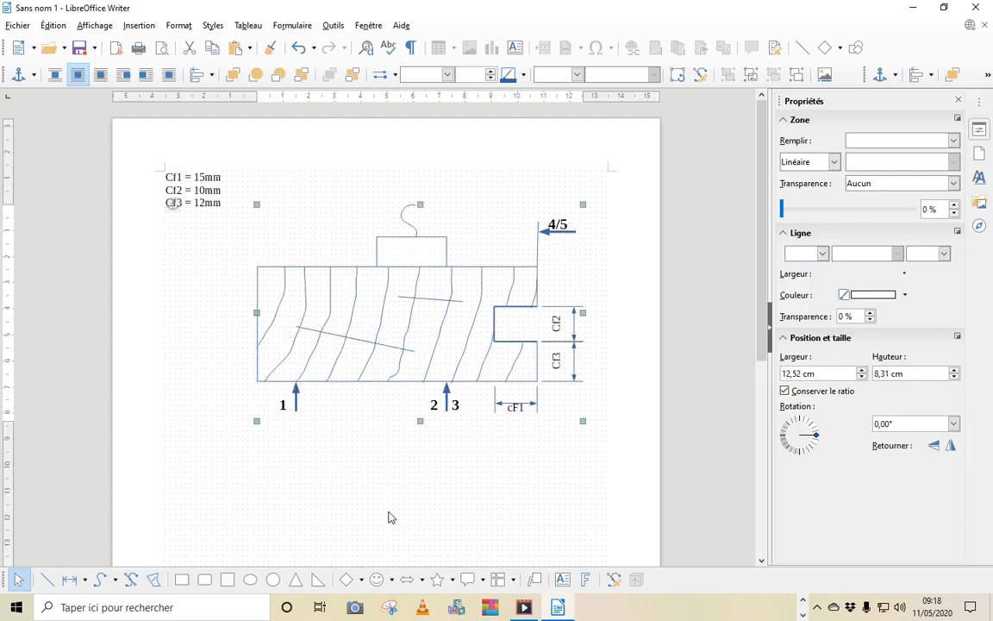
Copy the grouped drawing and paste a duplicate into the document
left_click(361, 311)
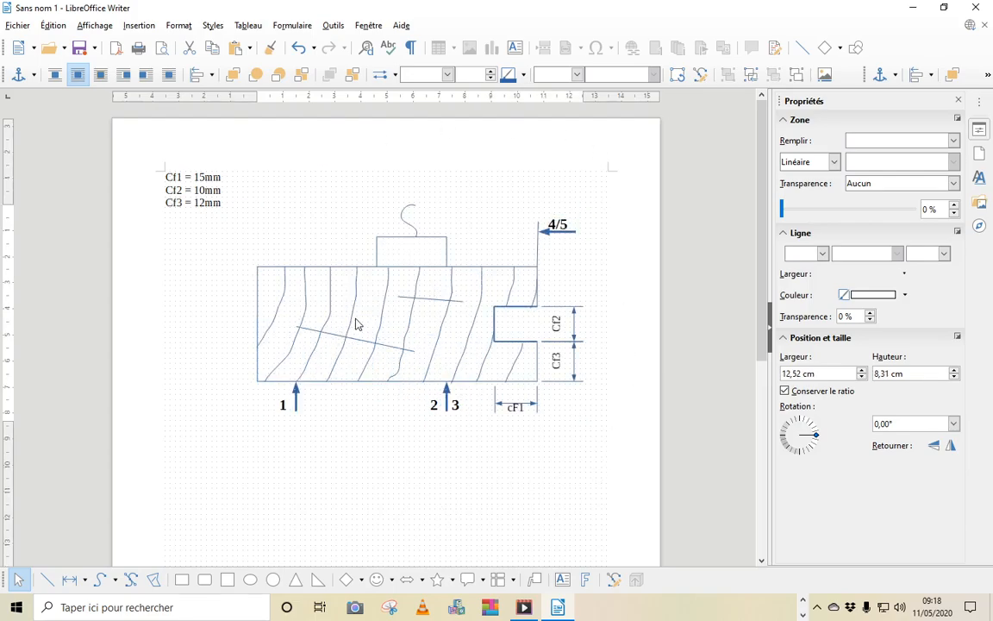
left_click(360, 311)
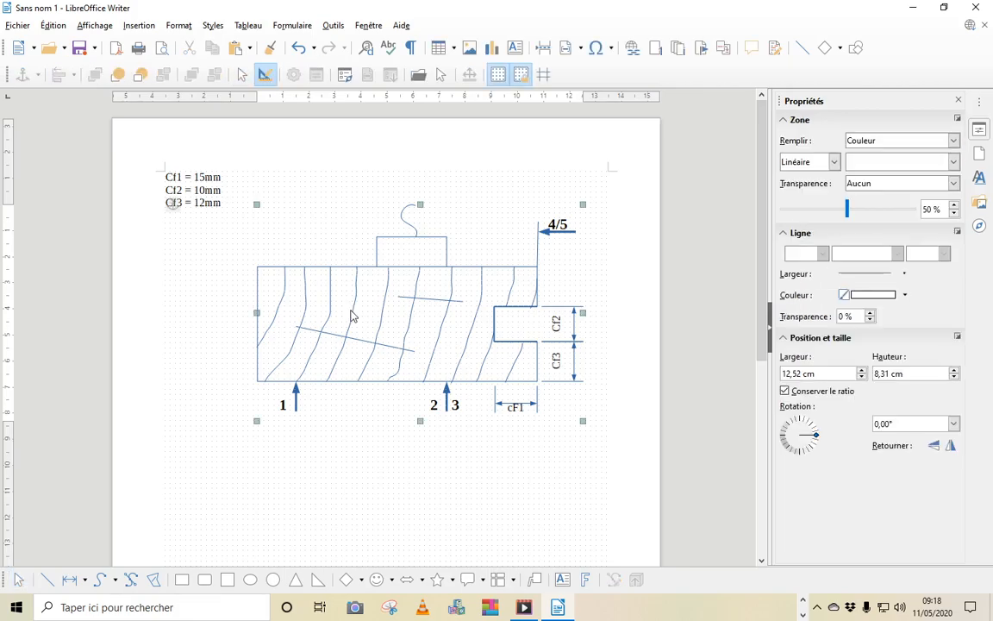
right_click(356, 317)
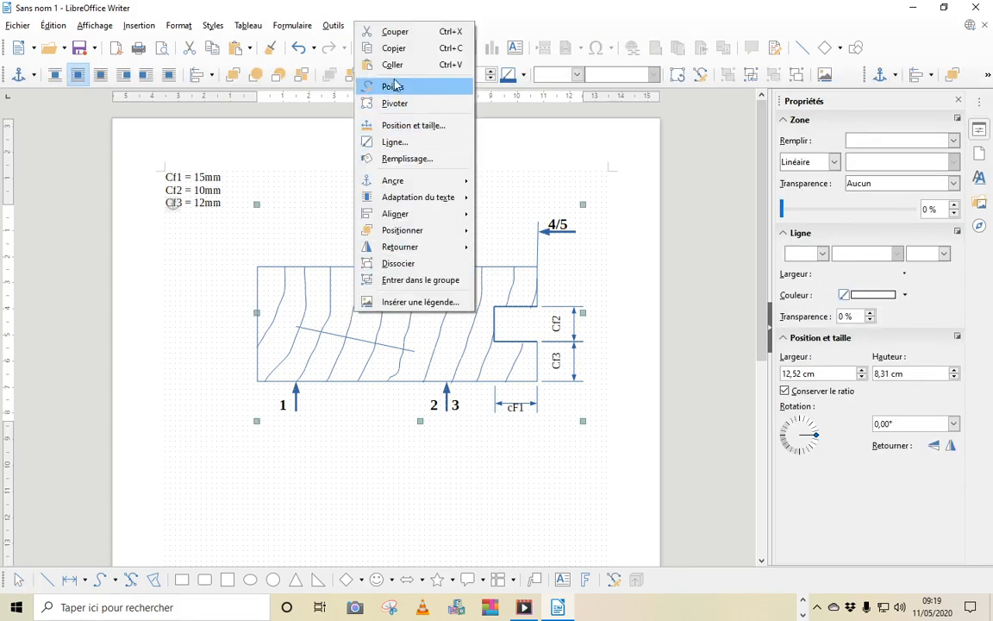
left_click(390, 50)
right_click(337, 304)
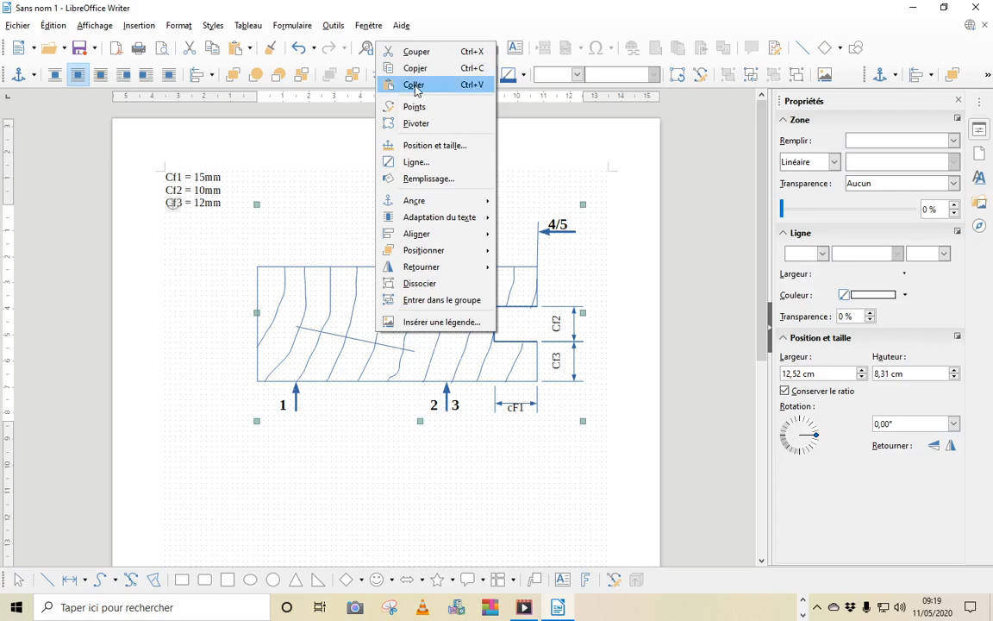
left_click(377, 81)
Move the pasted duplicate directly below the original drawing, aligned with it, and deselect it
mouse_move(399, 282)
left_mouse_down()
mouse_move(401, 492)
mouse_move(402, 483)
left_mouse_up()
scroll(418, 374, "down", 3)
left_click_drag(411, 400, 411, 442)
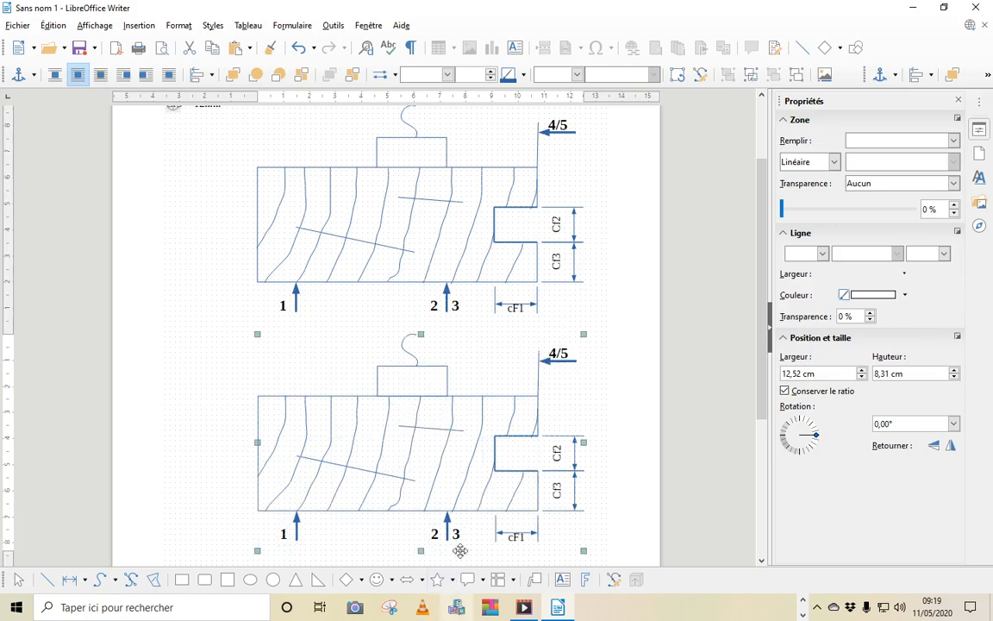
left_click(418, 469)
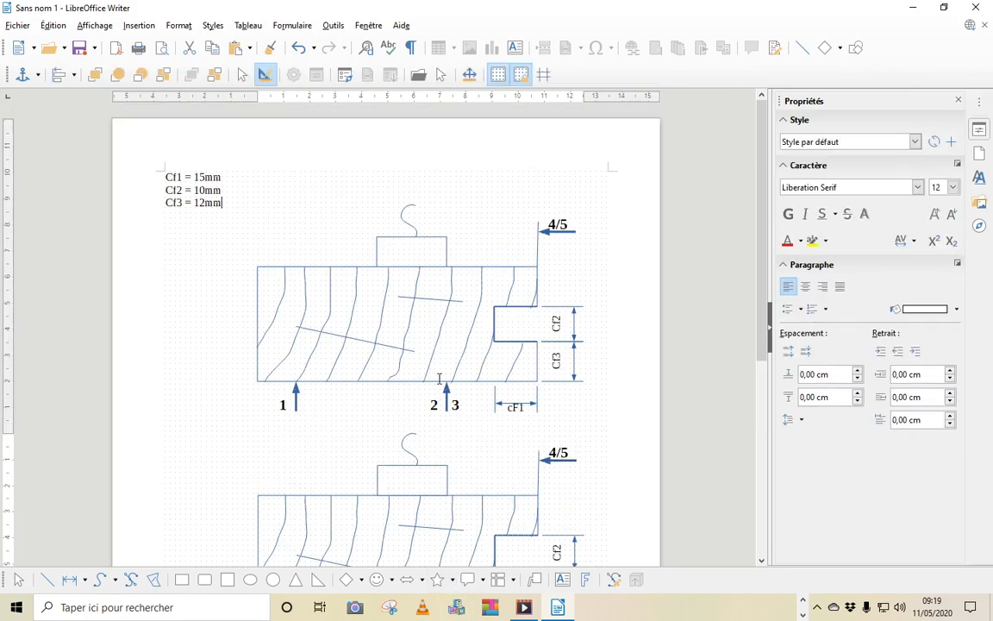
Select the grouped duplicate below the original and check which arrangement options are available for it
scroll(434, 384, "down", 3)
left_click(413, 420)
right_click(414, 420)
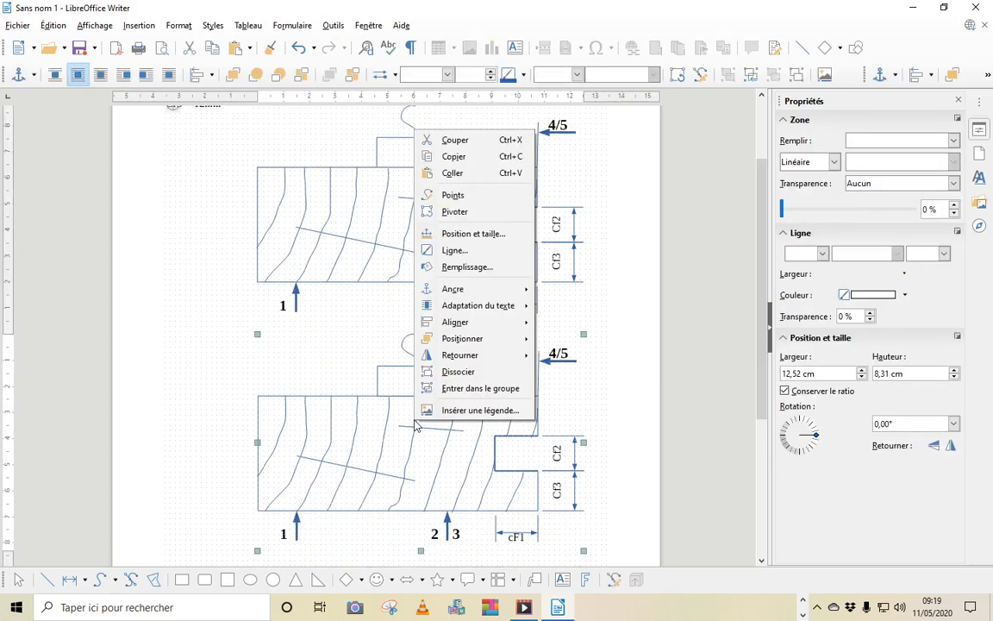
mouse_move(484, 362)
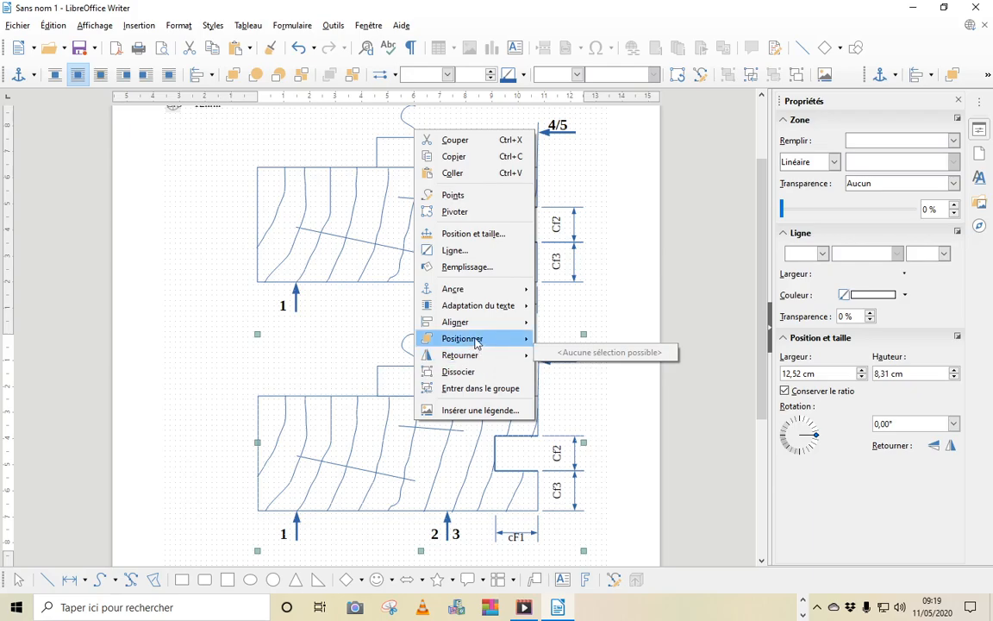
left_click(352, 463)
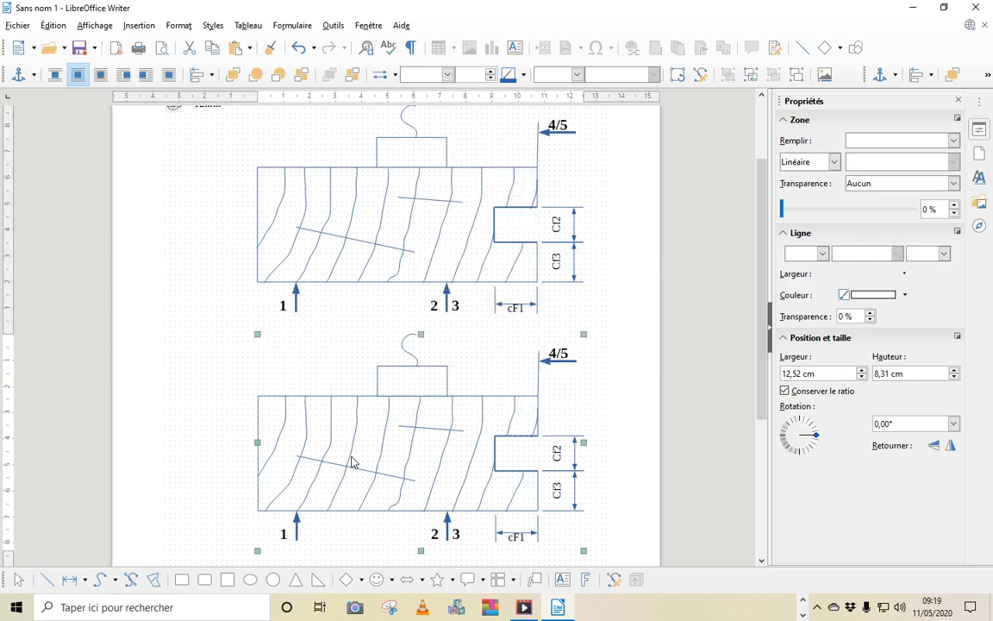
scroll(363, 458, "up", 2)
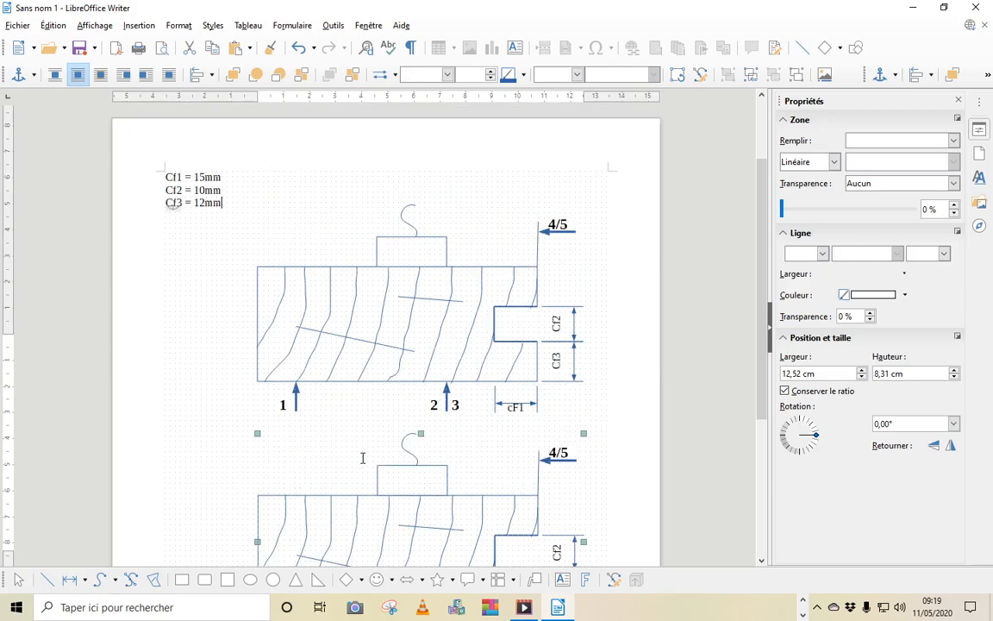
left_click(363, 457)
left_click(403, 486)
right_click(402, 486)
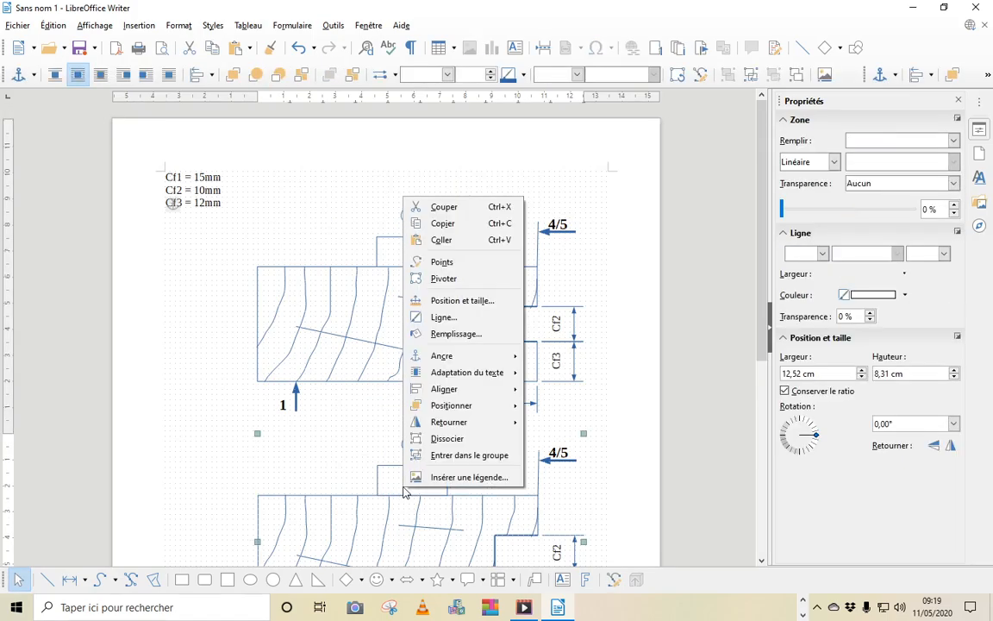
mouse_move(451, 423)
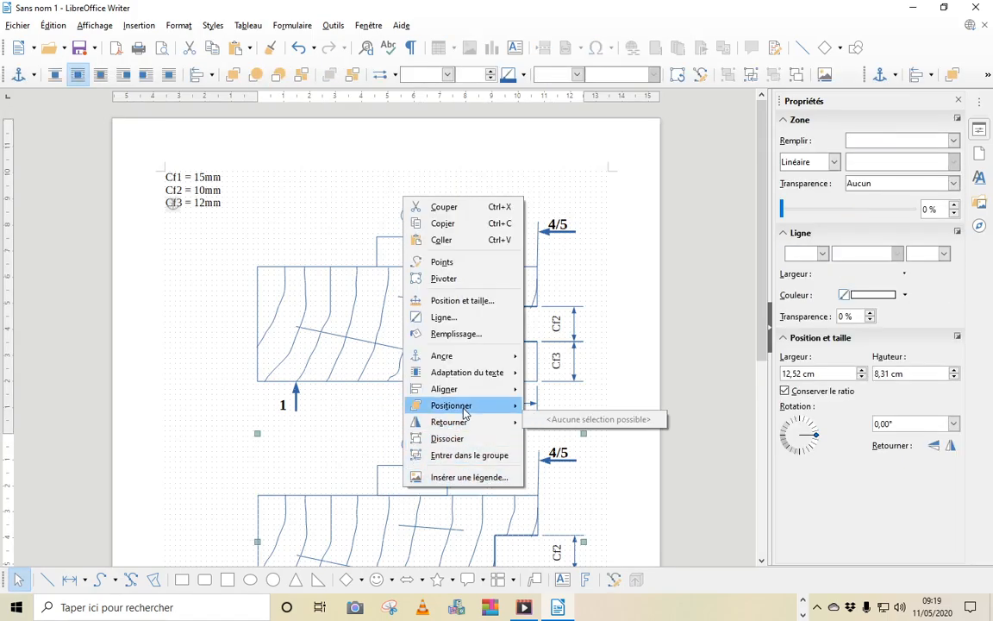
left_click(245, 449)
scroll(457, 400, "down", 2)
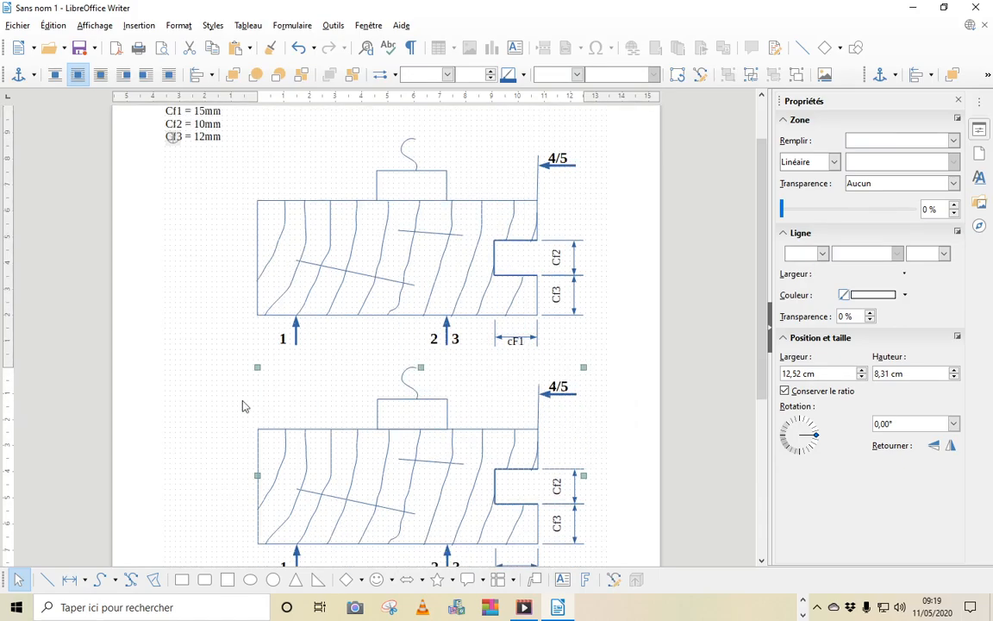
scroll(393, 370, "down", 2)
scroll(388, 368, "up", 2)
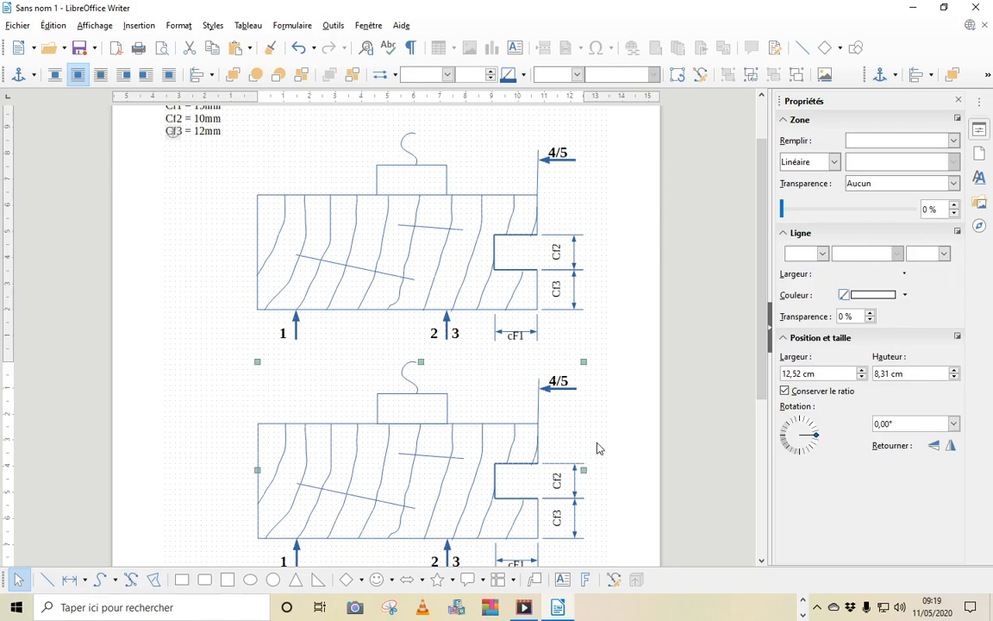
scroll(600, 422, "down", 2)
scroll(600, 419, "up", 2)
scroll(603, 423, "up", 1)
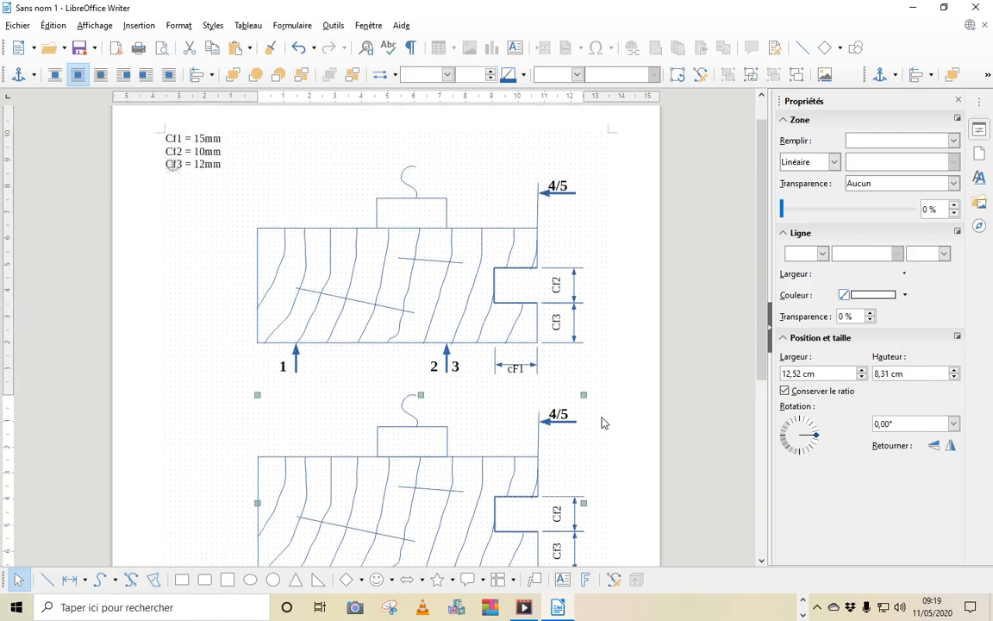